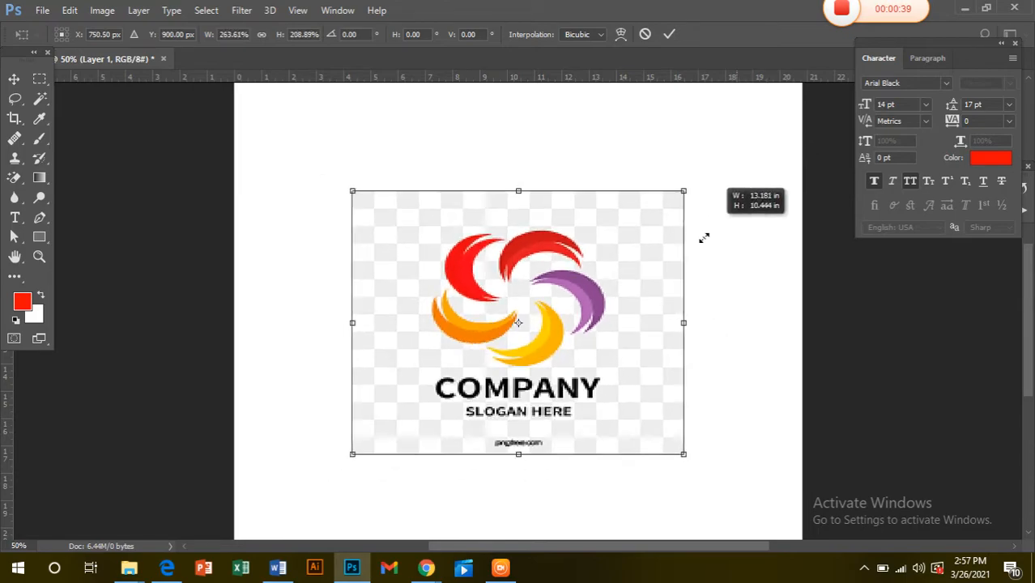
- Apply the reduced-size free transform to the company logo and deselect its layer
key("Return")
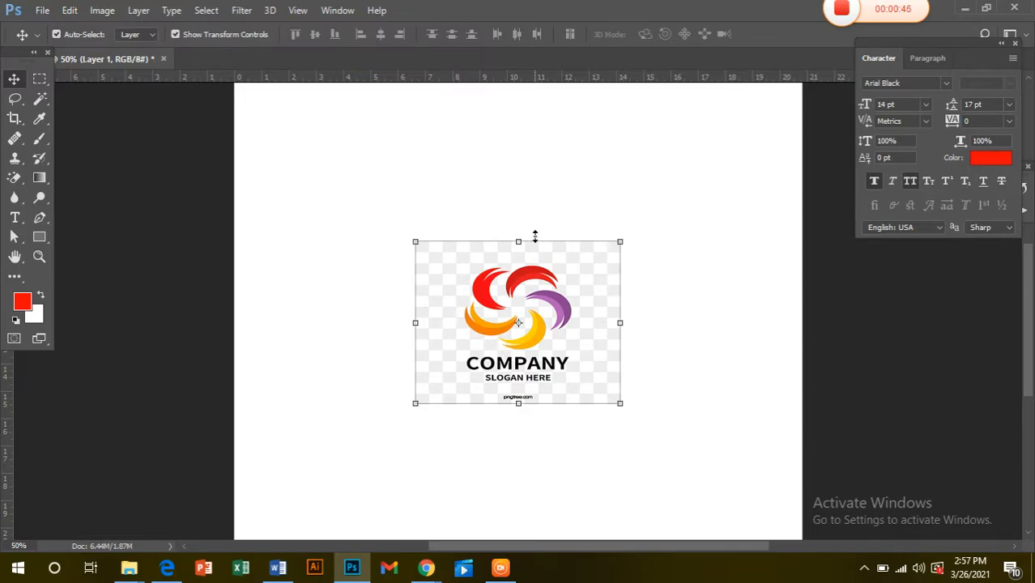
scroll(535, 302, "down", 1)
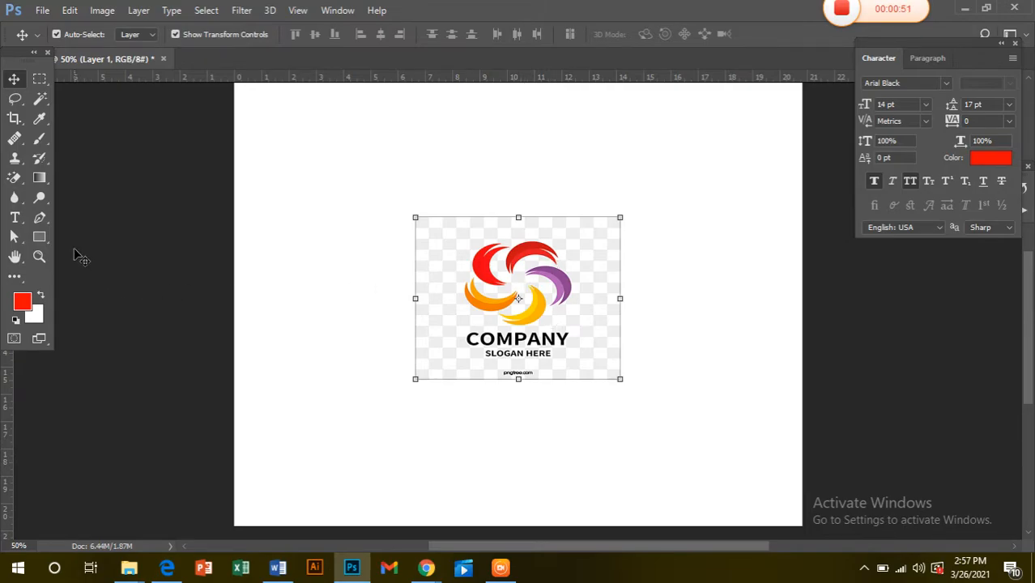
left_click(430, 160)
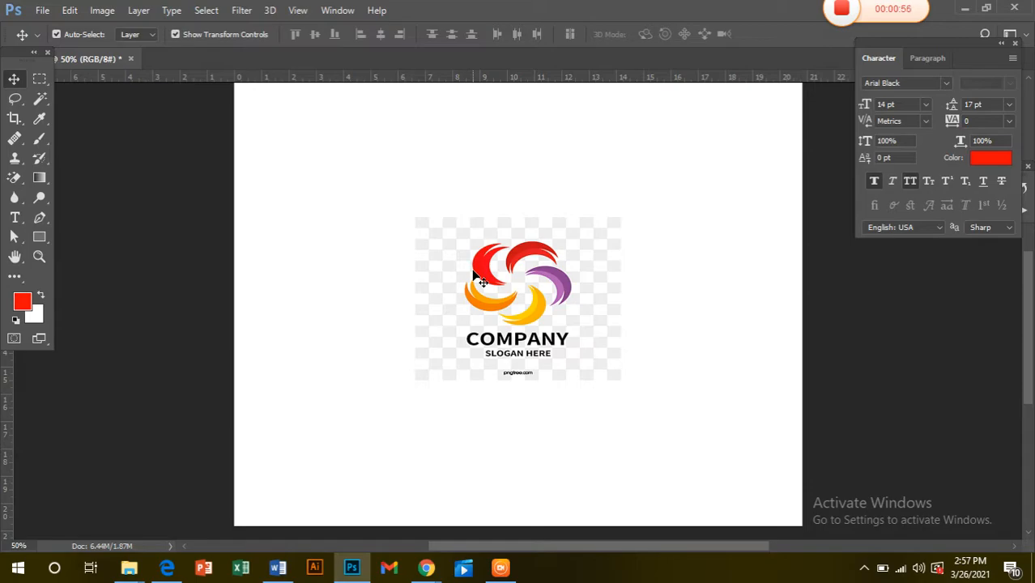
- Zoom in on the logo's swirls and company text up to 400% with the Zoom tool
left_click(39, 257)
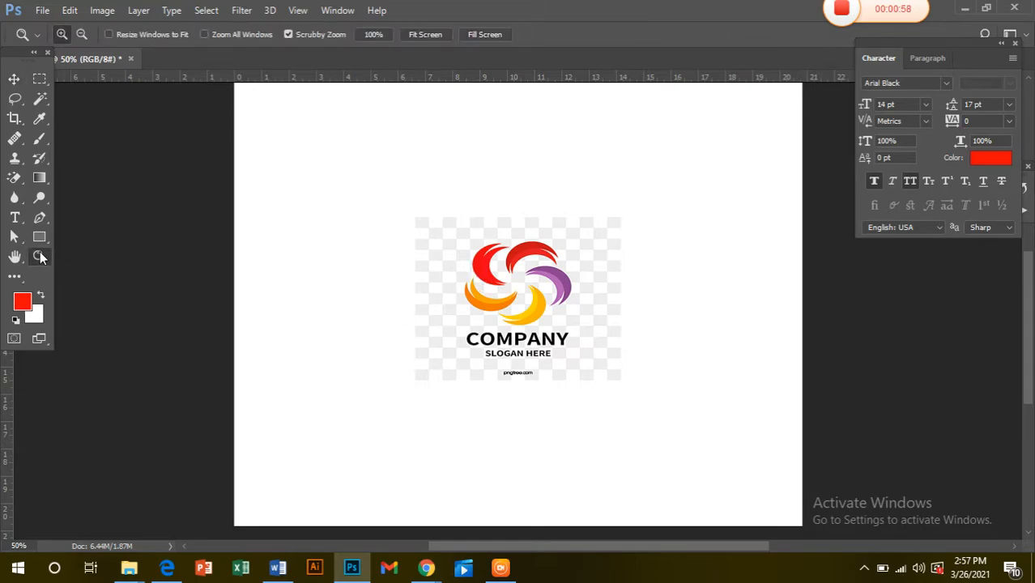
left_click(477, 295)
left_click(477, 295)
left_click(476, 292)
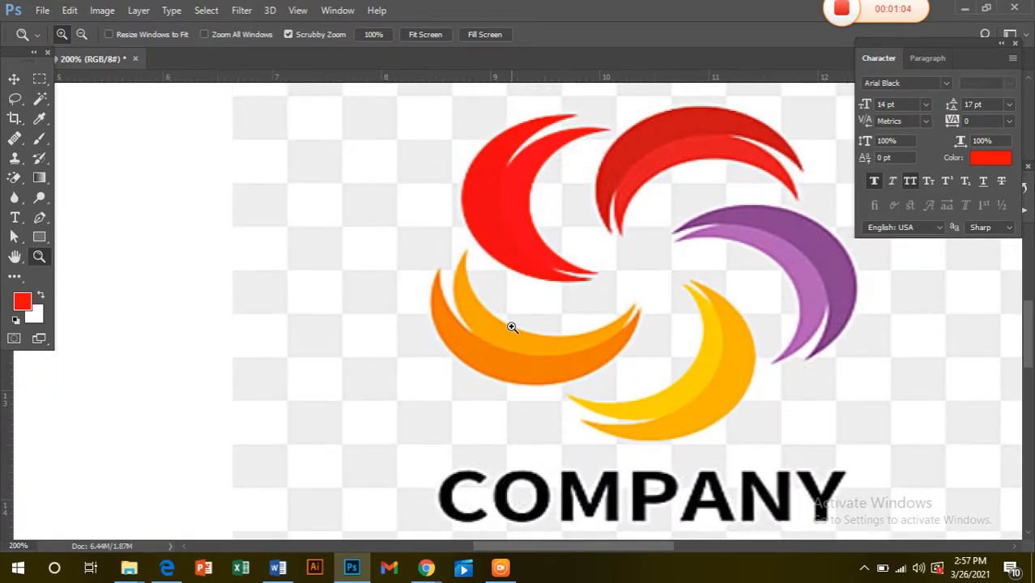
left_click(512, 326)
scroll(512, 326, "down", 5)
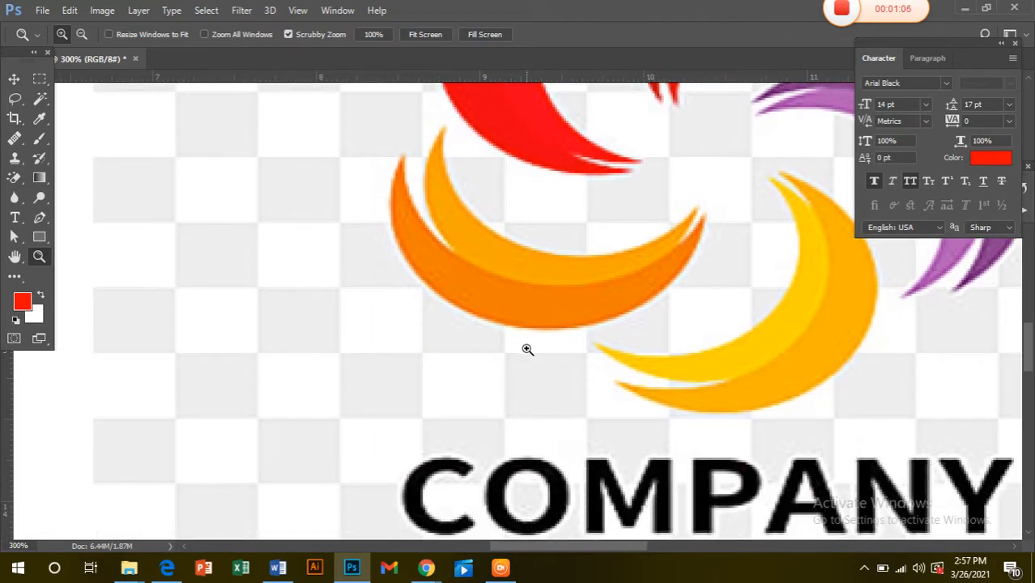
scroll(578, 470, "up", 1)
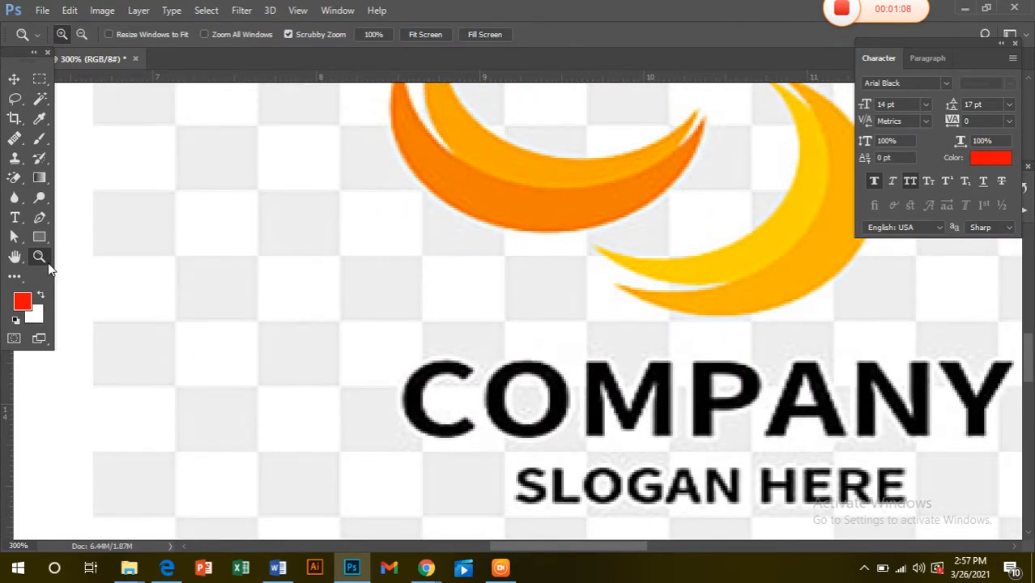
left_click(164, 250)
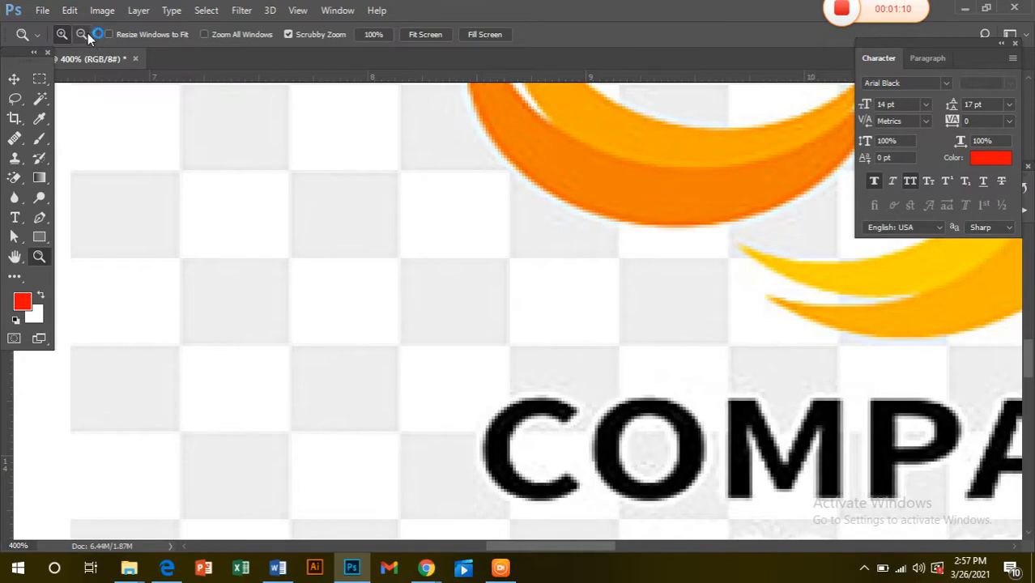
- Zoom back out to 66.67% with the Zoom tool so the whole logo fits in view
left_click(412, 241)
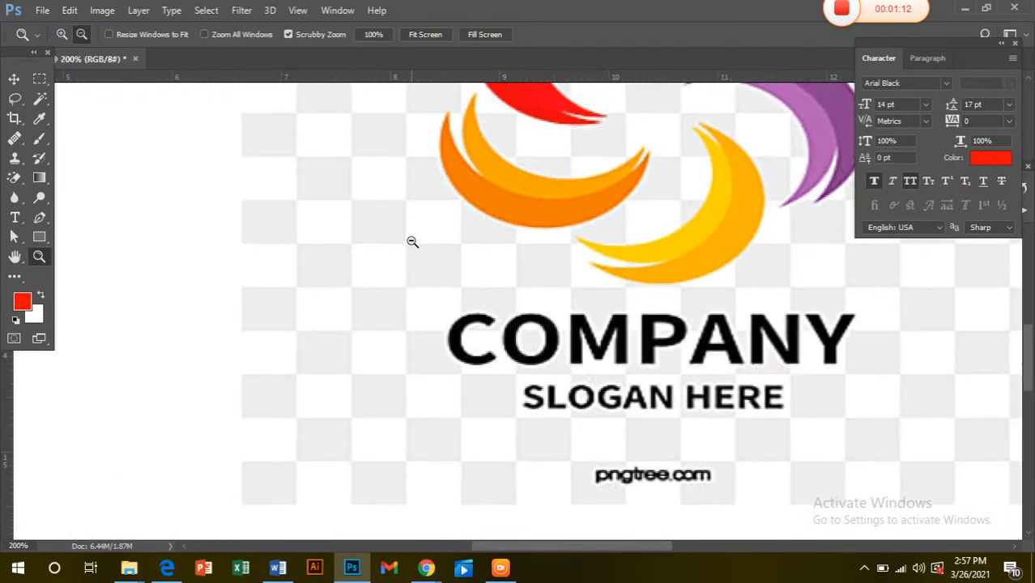
left_click(412, 241)
left_click(412, 242)
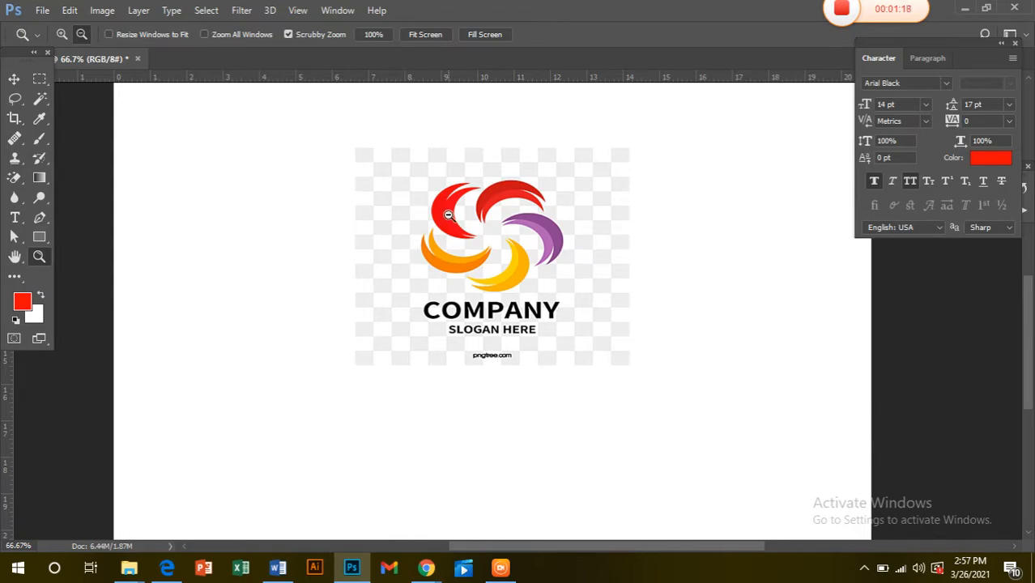
scroll(450, 219, "down", 2)
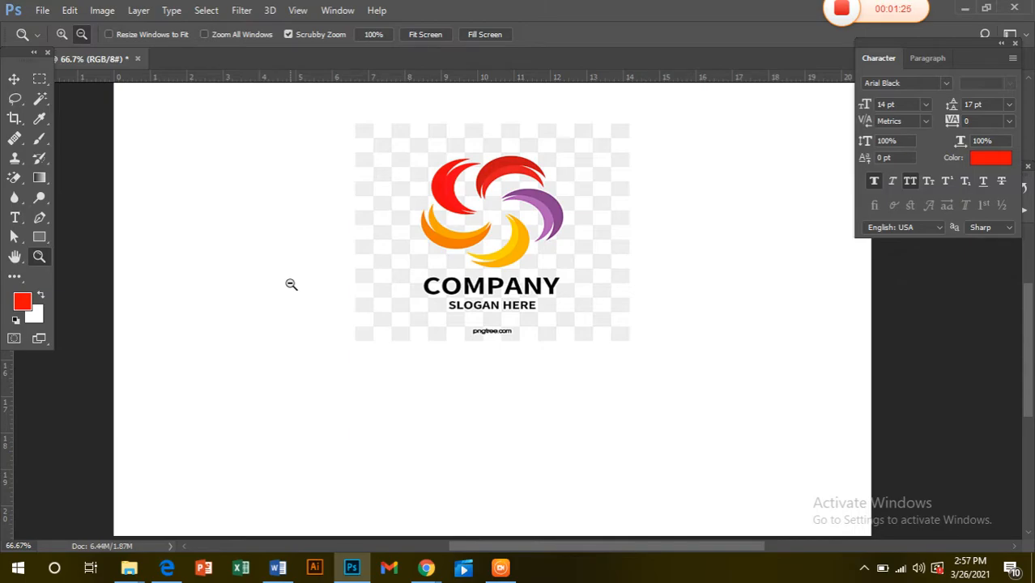
- Magnify the blank area beside the logo to about 399%, and zoom out to about 25.6%
left_click_drag(290, 280, 292, 280)
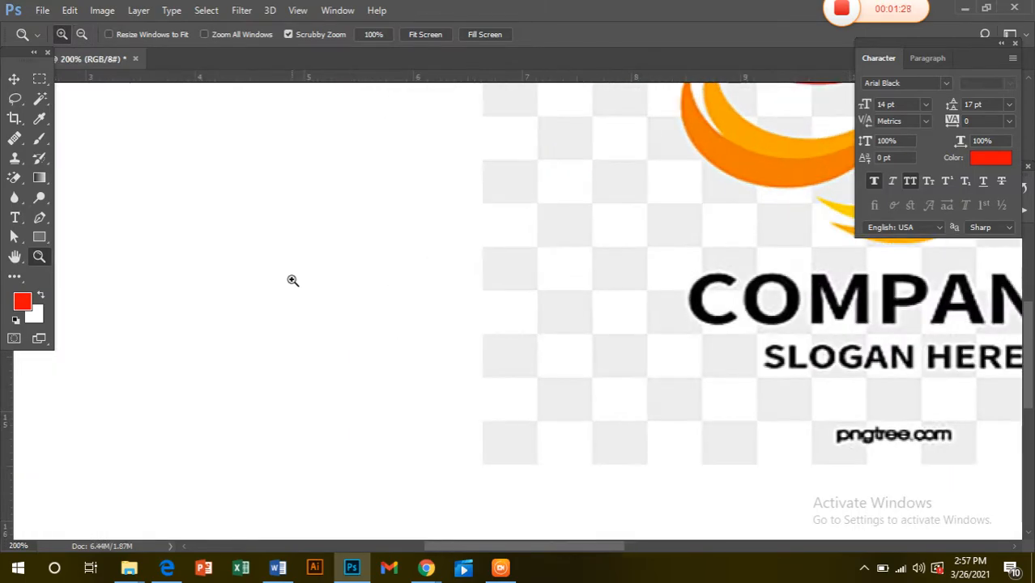
left_click(292, 280)
scroll(292, 281, "up", 3)
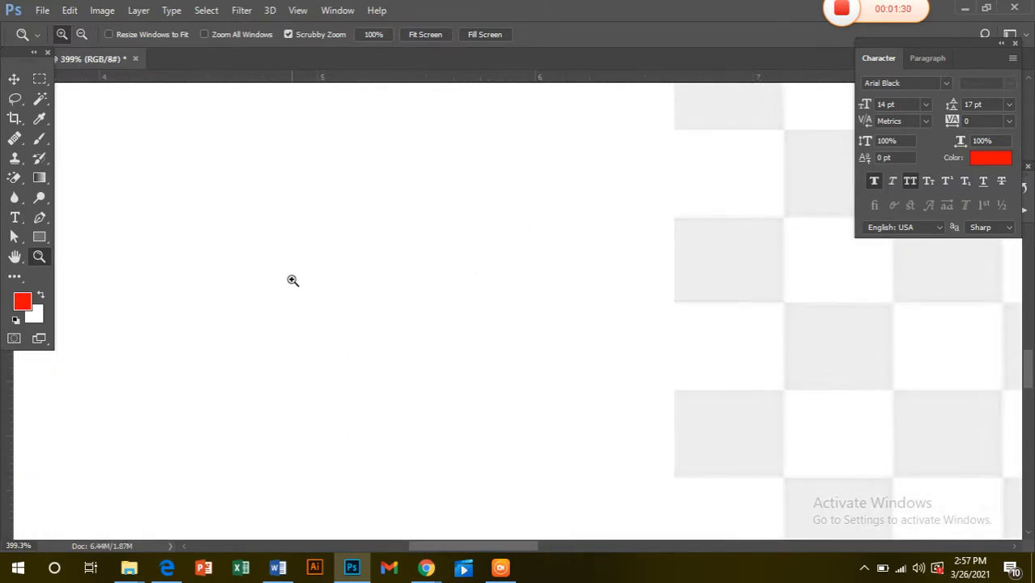
scroll(293, 272, "down", 15)
scroll(294, 276, "down", 6)
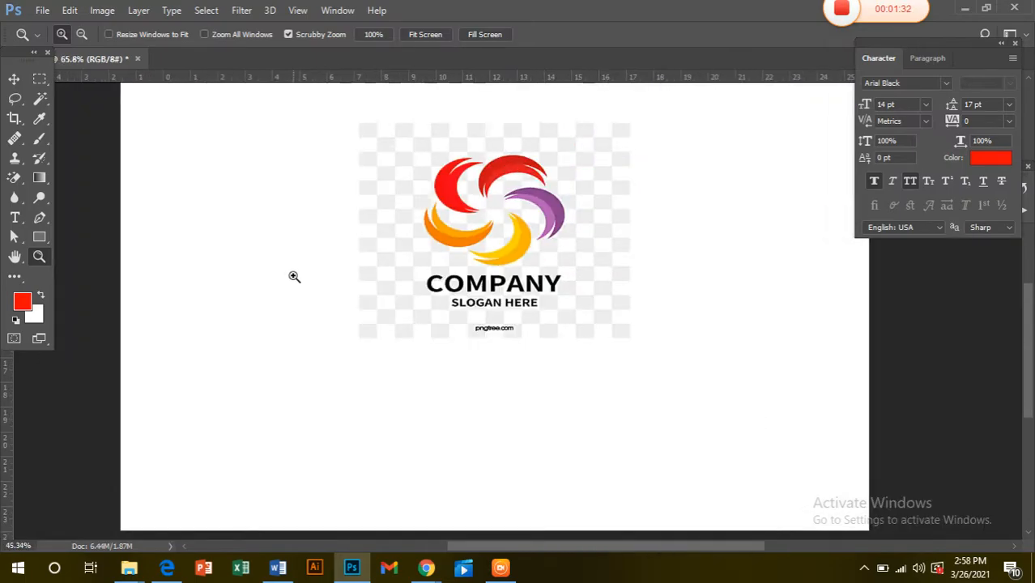
scroll(443, 321, "up", 1)
scroll(444, 322, "down", 4)
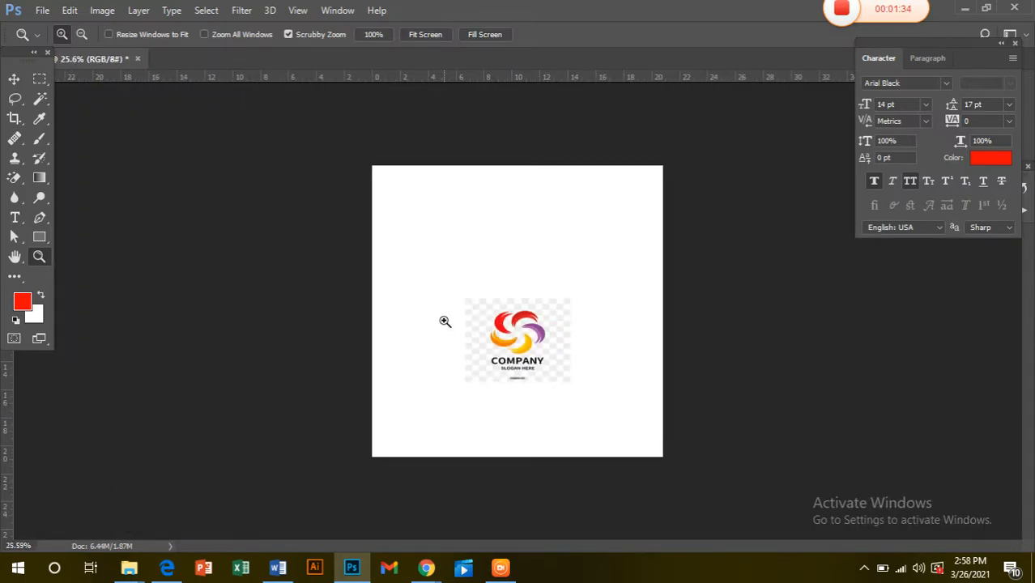
- Try temporary zooming in and out around the logo, ending with the canvas at 12.5%
scroll(444, 321, "up", 3)
scroll(444, 322, "up", 2)
scroll(444, 321, "down", 2)
key("alt")
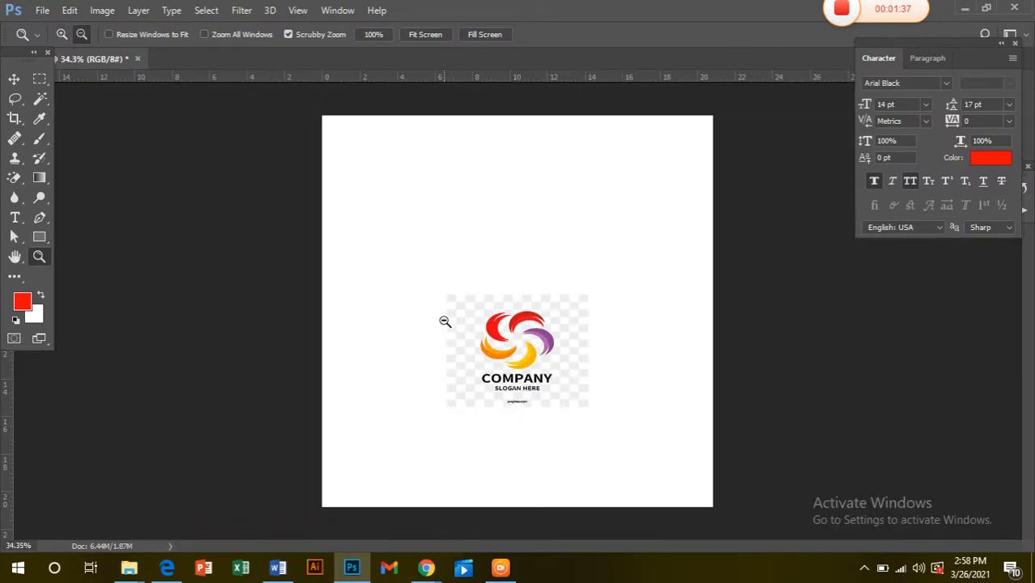
key("ctrl")
key("ctrl")
scroll(444, 323, "down", 2)
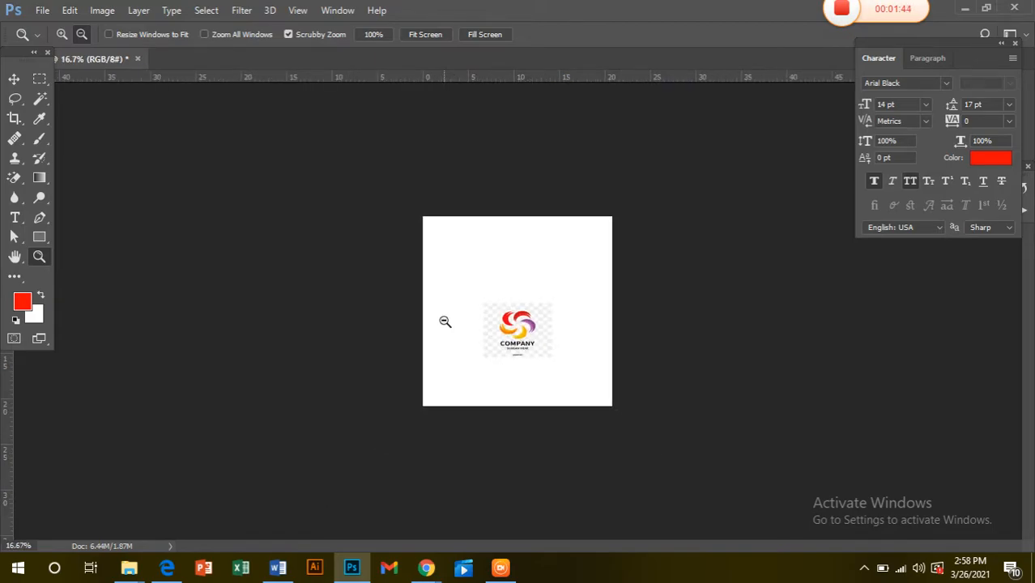
scroll(445, 323, "up", 3)
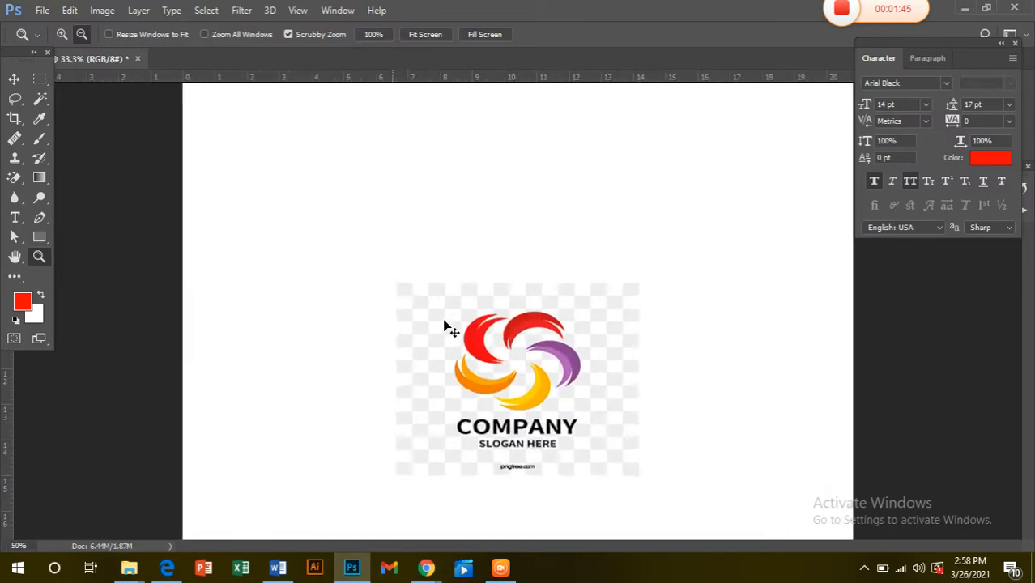
scroll(444, 325, "down", 4)
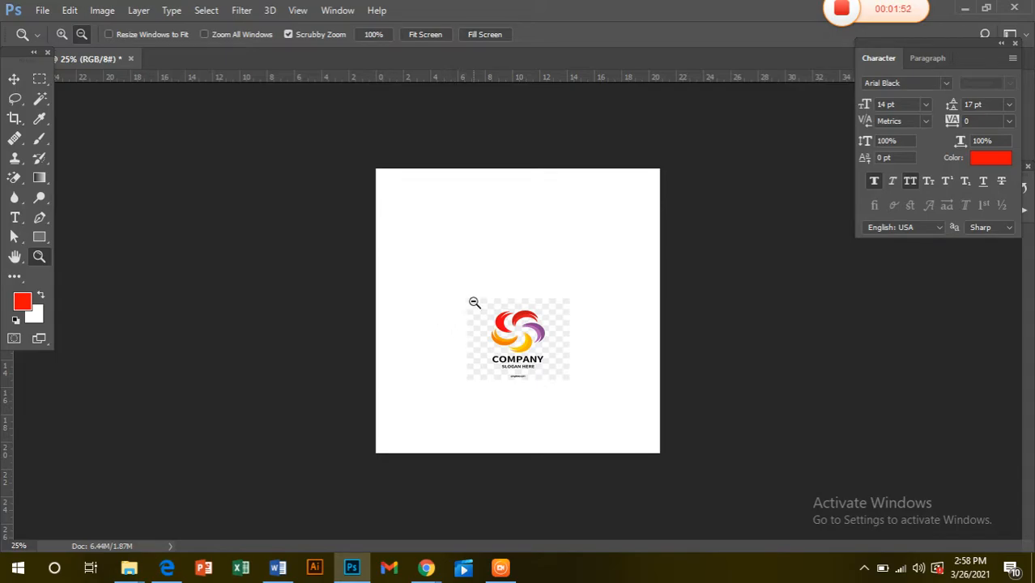
left_click(476, 300, "alt")
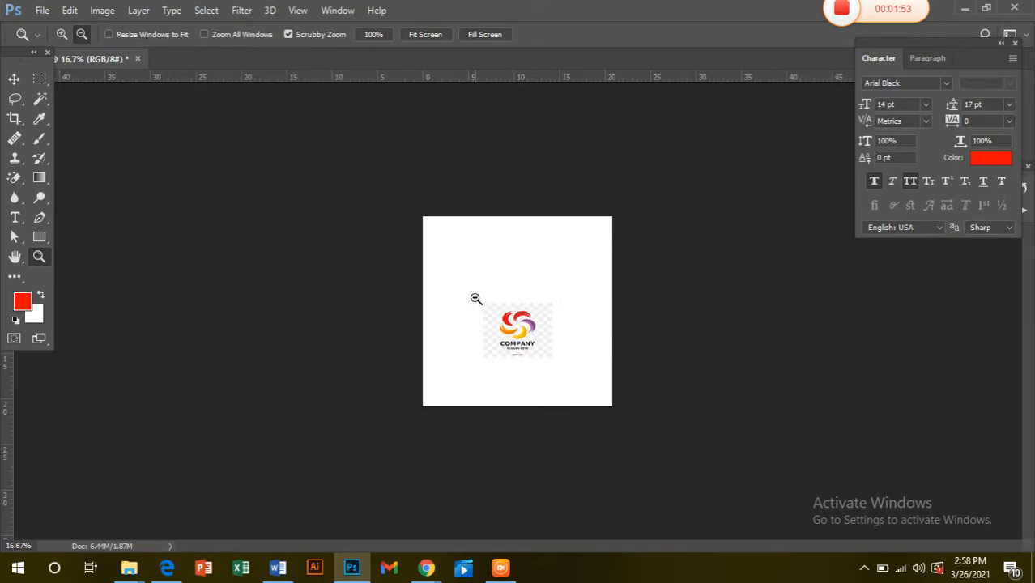
left_click(539, 337, "alt")
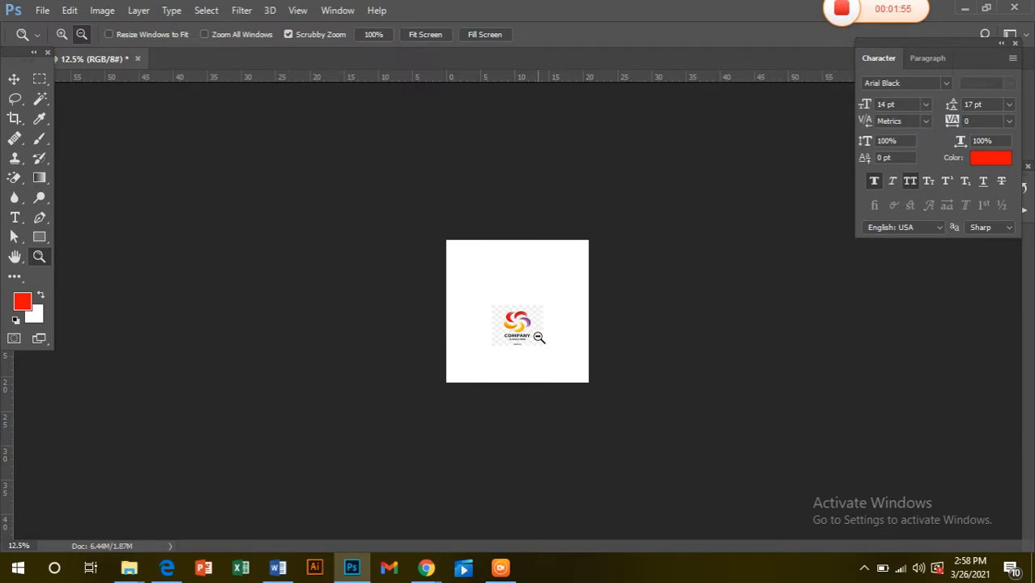
- Put the logo in free transform and check zooming in and out while the transform is active, leaving its size at 100%
left_click(13, 78)
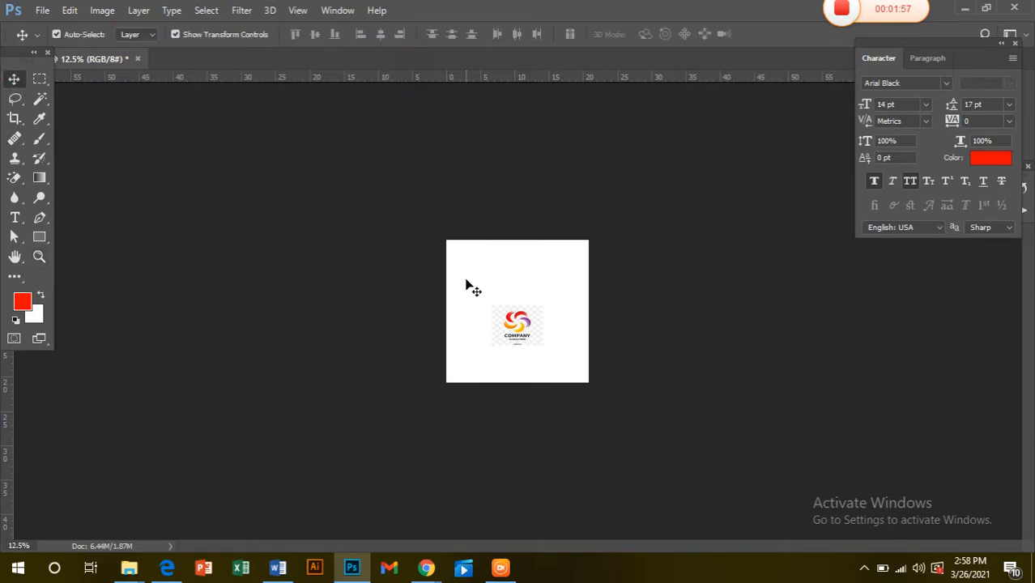
left_click(525, 324)
key("ctrl+t")
scroll(524, 324, "down", 3)
scroll(527, 316, "up", 8)
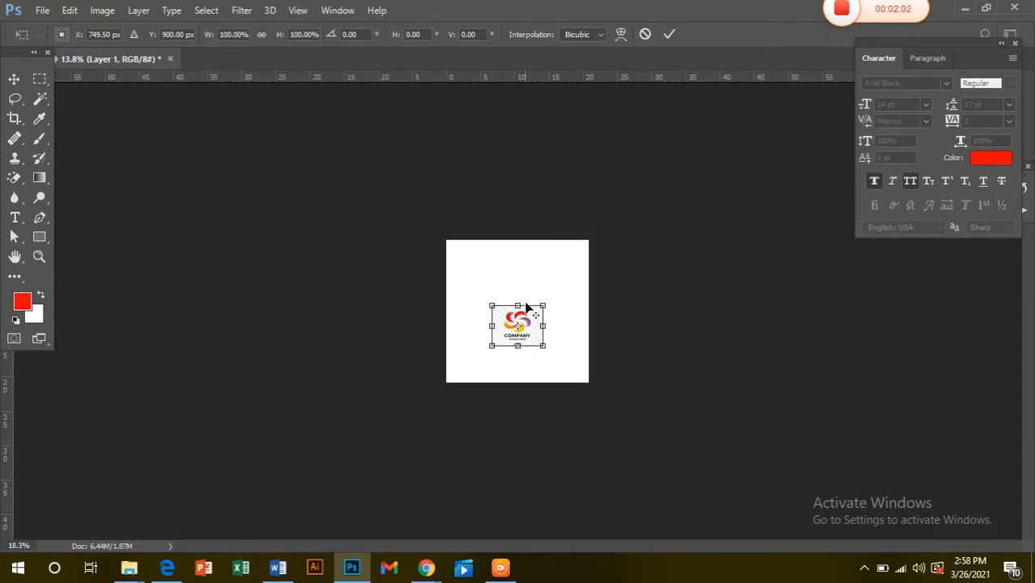
scroll(526, 305, "up", 4)
scroll(526, 301, "down", 6)
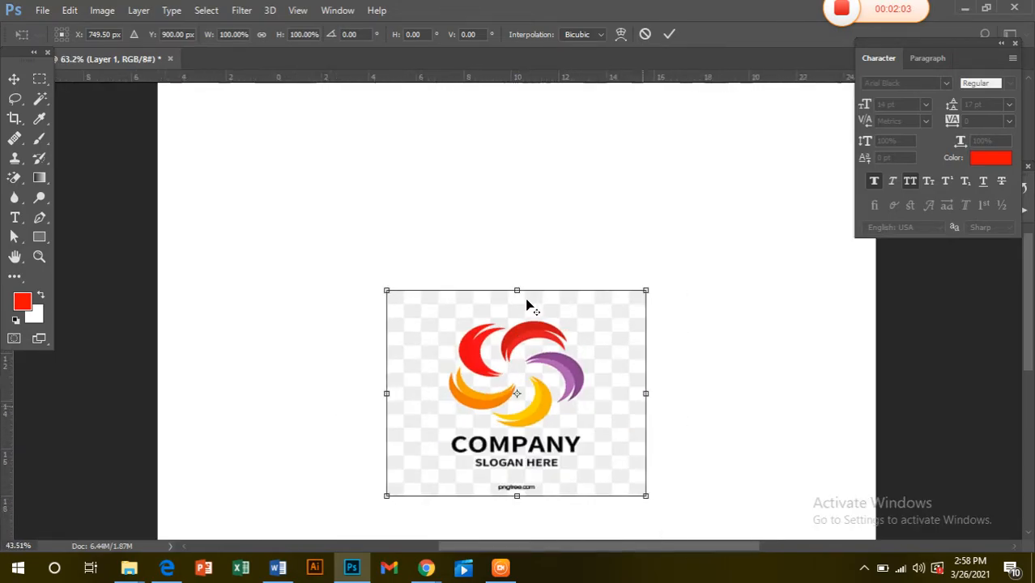
scroll(526, 301, "up", 5)
scroll(527, 305, "down", 5)
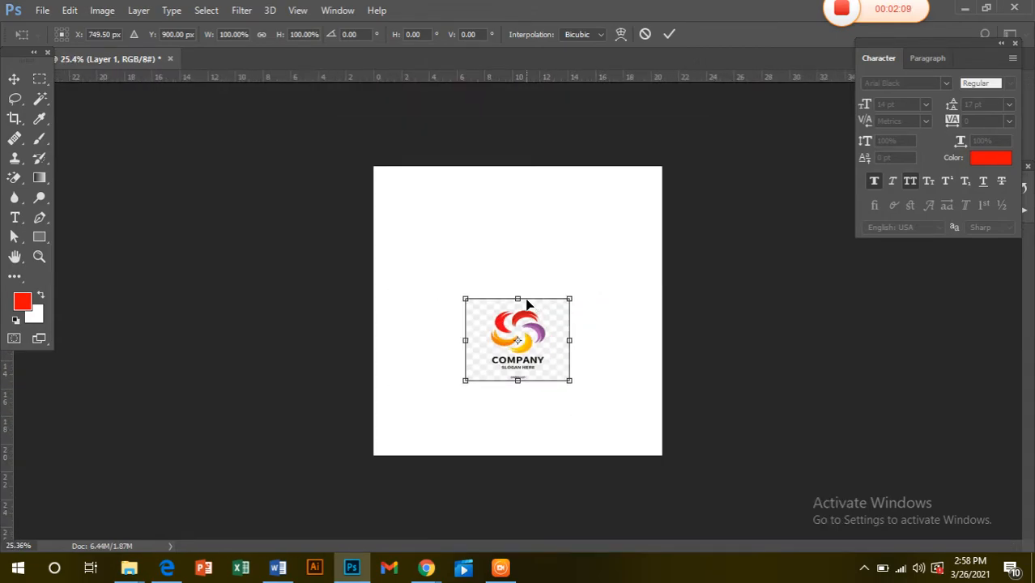
left_click(14, 79)
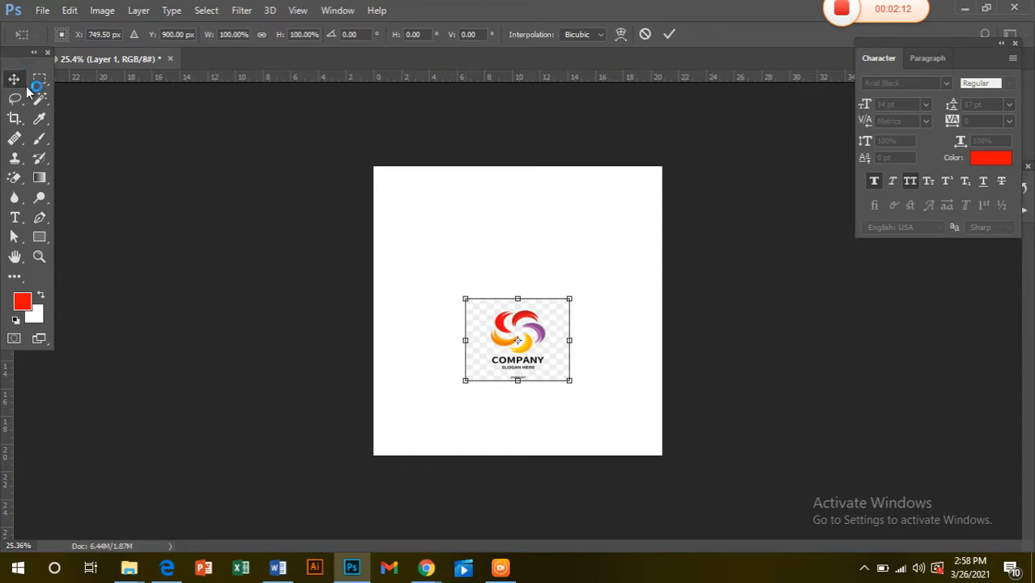
key("Return")
- Enable Zoom with Scroll Wheel in the Tools preferences and return to the Move tool
left_click(70, 10)
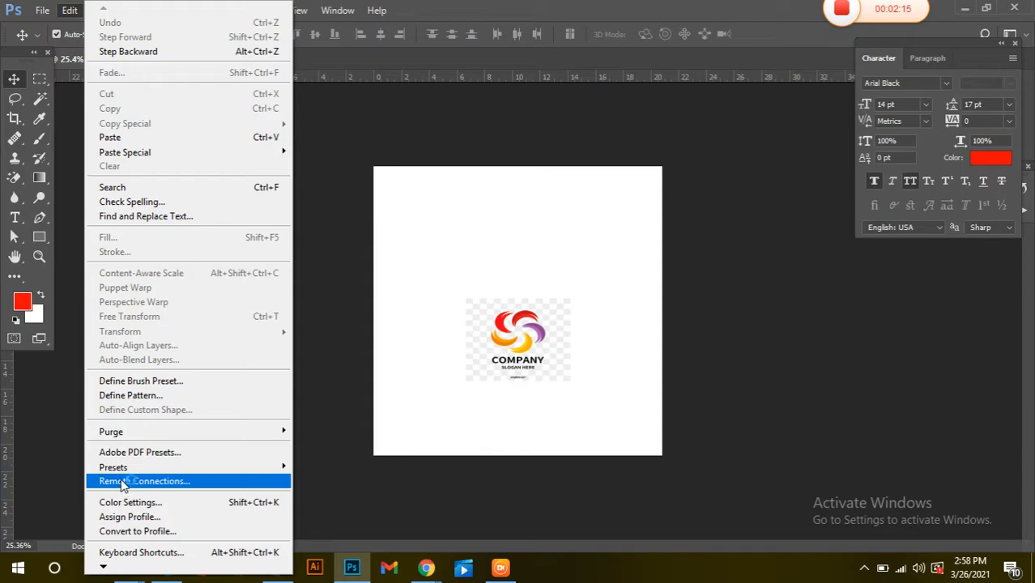
mouse_move(126, 432)
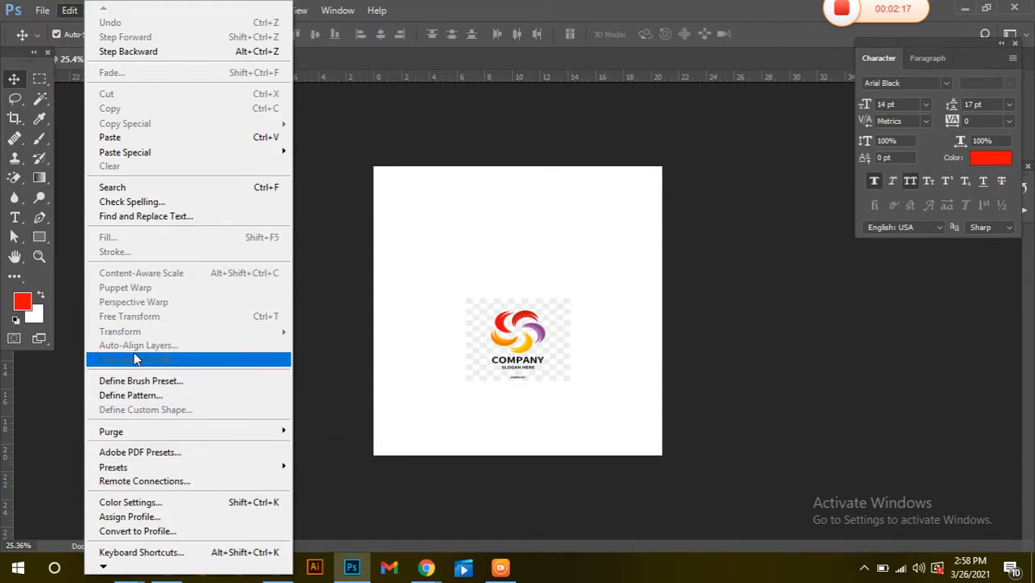
mouse_move(104, 567)
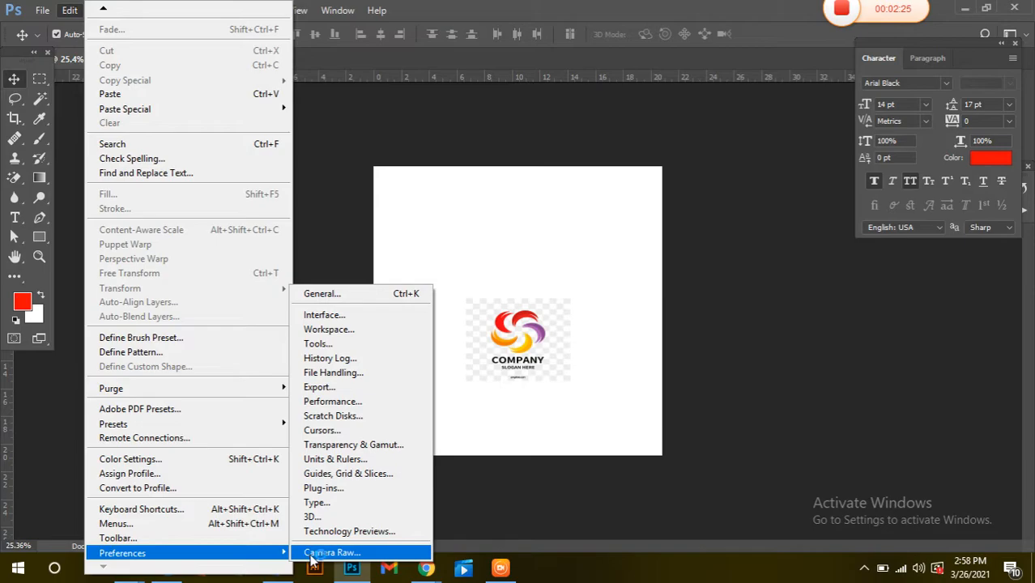
left_click(333, 295)
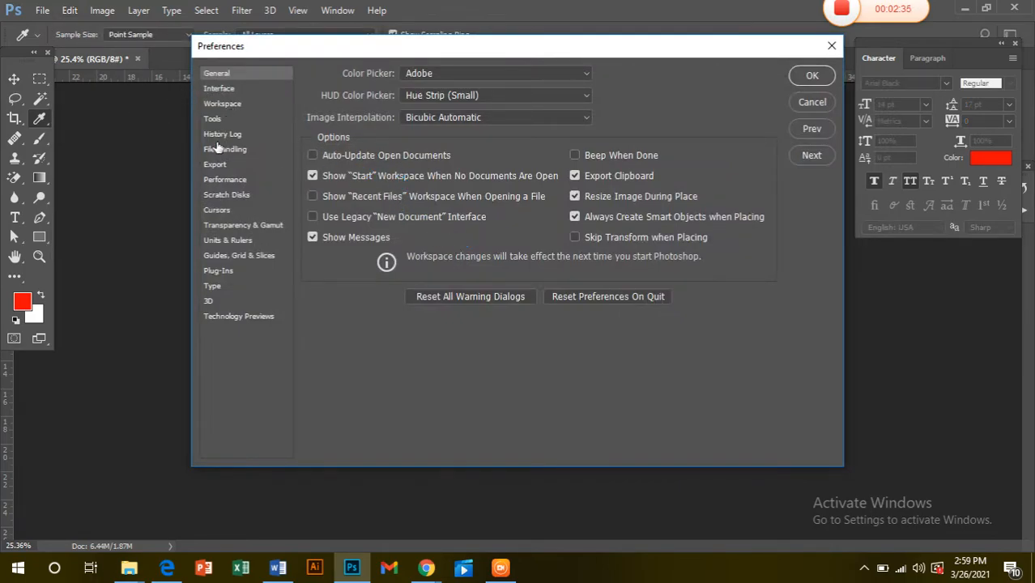
left_click(213, 120)
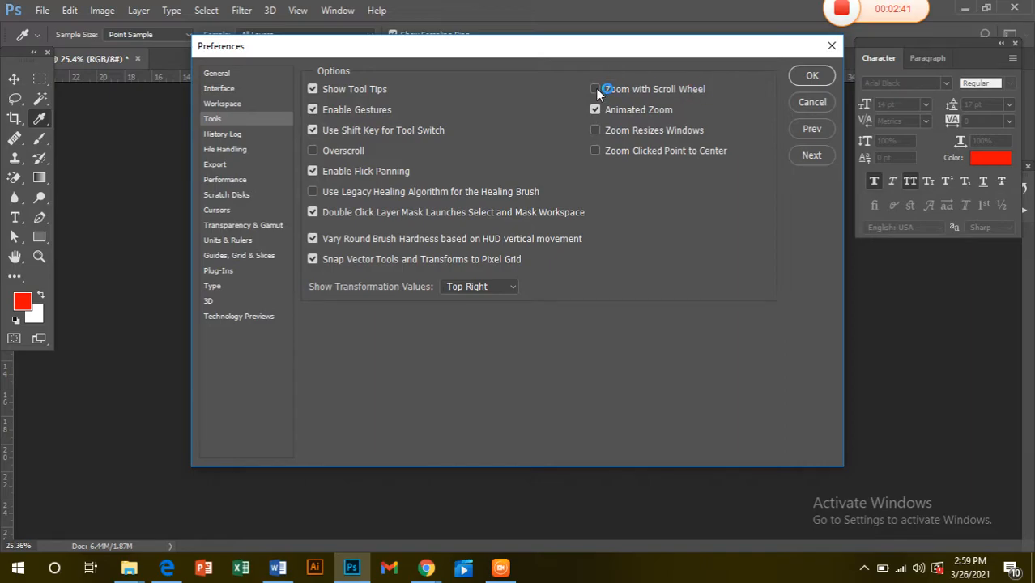
left_click(812, 75)
key("v")
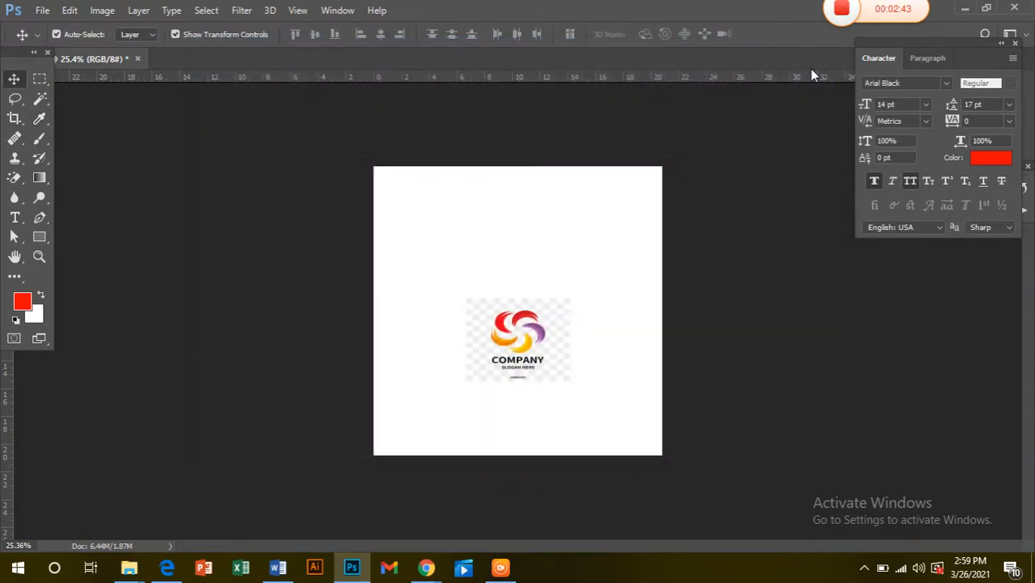
- Test scroll-wheel zooming on the canvas around the logo with the Move tool active
scroll(597, 314, "down", 1)
scroll(597, 314, "up", 3)
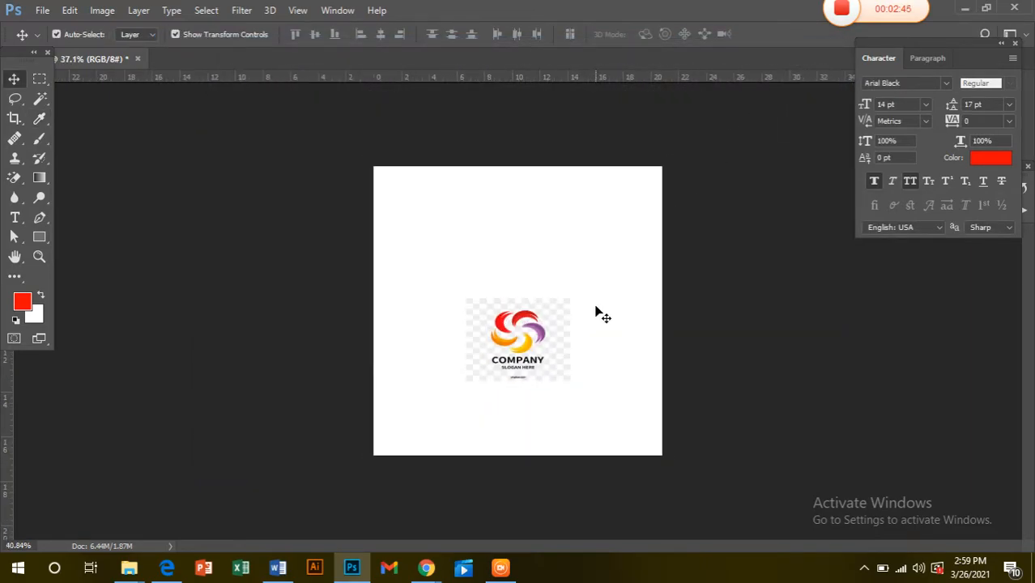
scroll(595, 361, "down", 1)
scroll(597, 362, "down", 1)
scroll(597, 362, "up", 3)
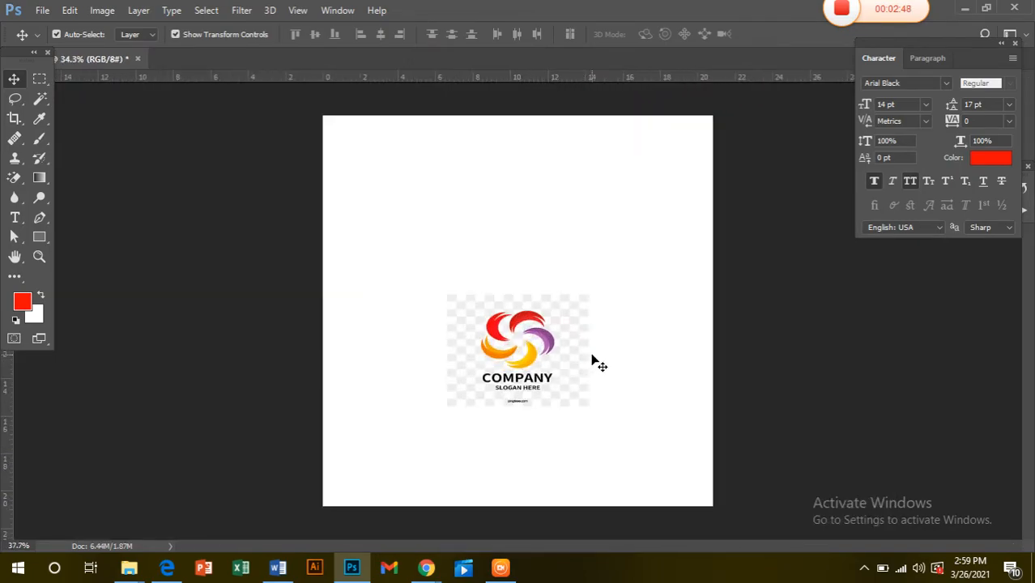
scroll(597, 362, "down", 1)
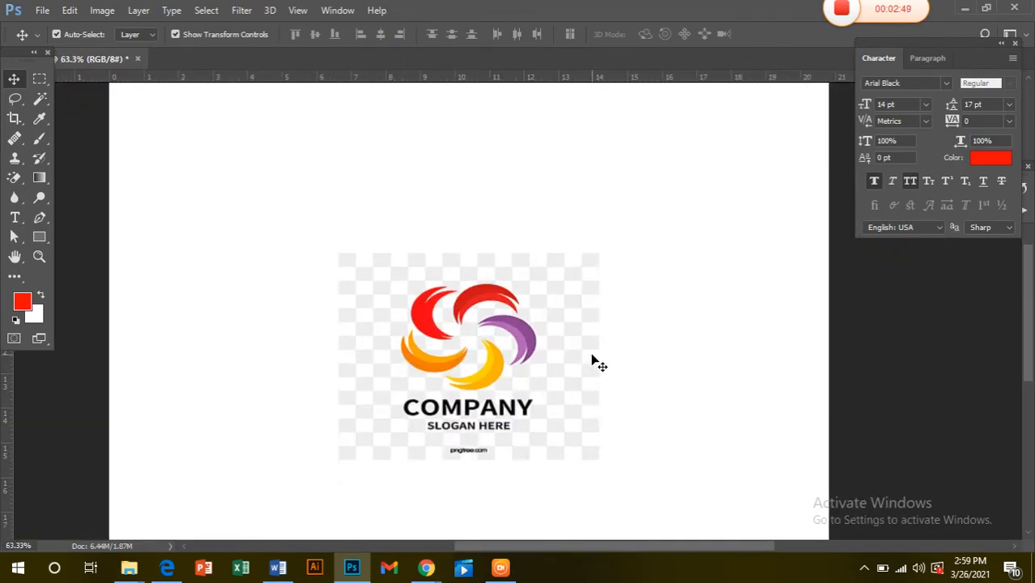
- Try scroll-wheel zooming out to the full canvas and back in toward the logo, ending at about 88%
scroll(593, 362, "down", 1)
scroll(594, 362, "up", 1)
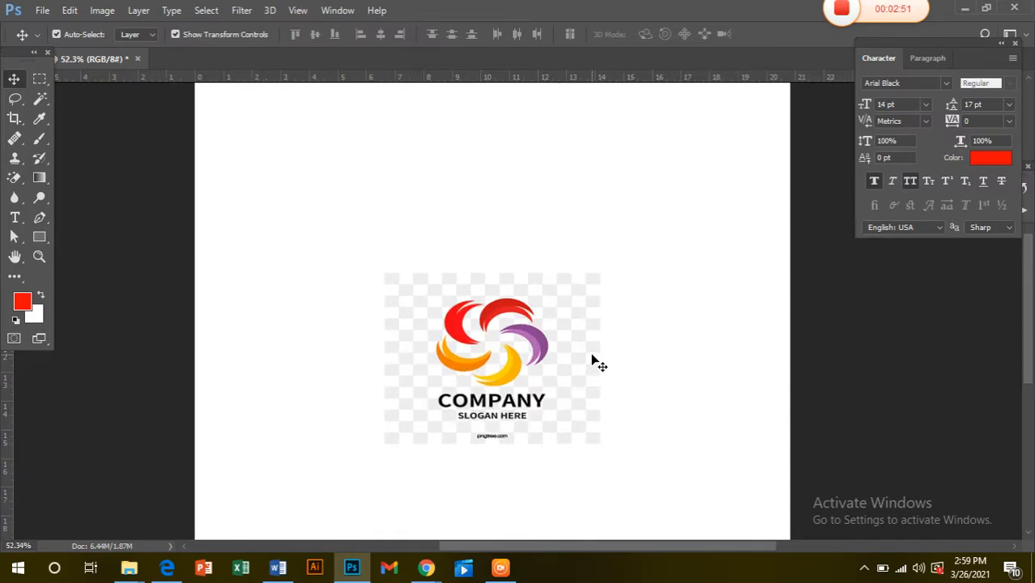
scroll(597, 362, "up", 2)
scroll(312, 298, "down", 1)
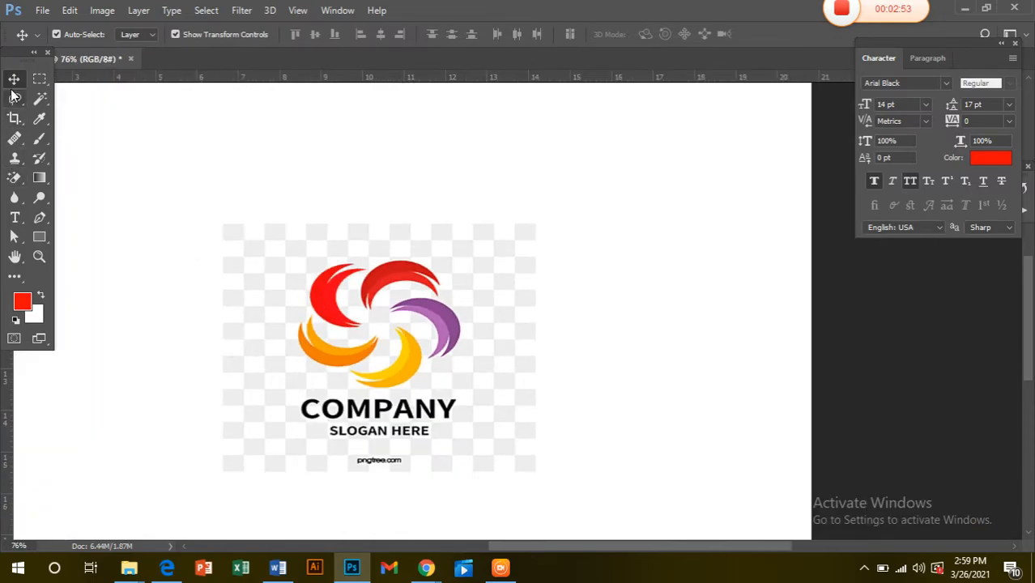
scroll(344, 314, "down", 2)
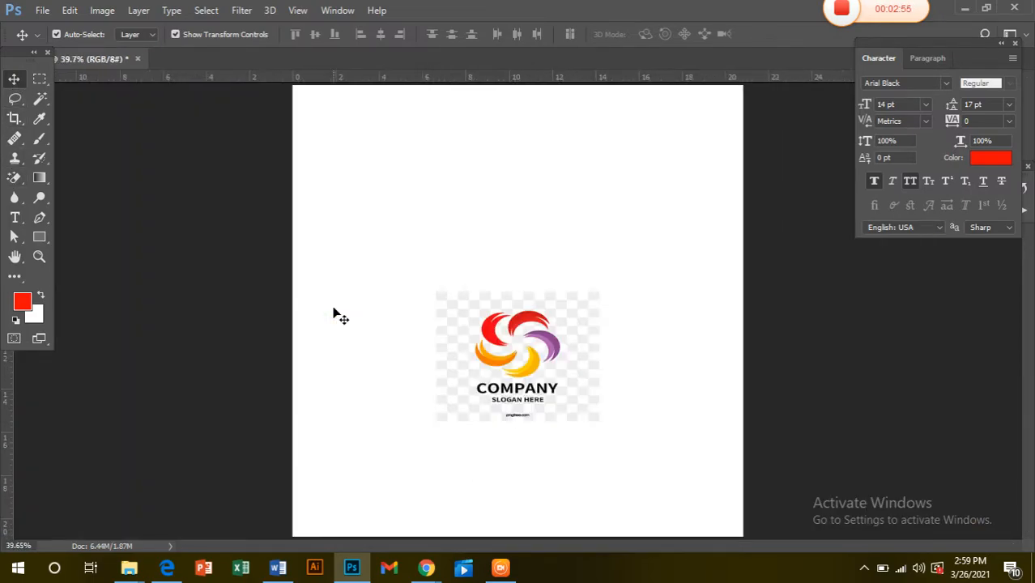
scroll(340, 316, "down", 1)
scroll(395, 342, "down", 1)
scroll(442, 346, "up", 2)
scroll(441, 346, "up", 3)
scroll(640, 363, "up", 1)
scroll(648, 389, "down", 1)
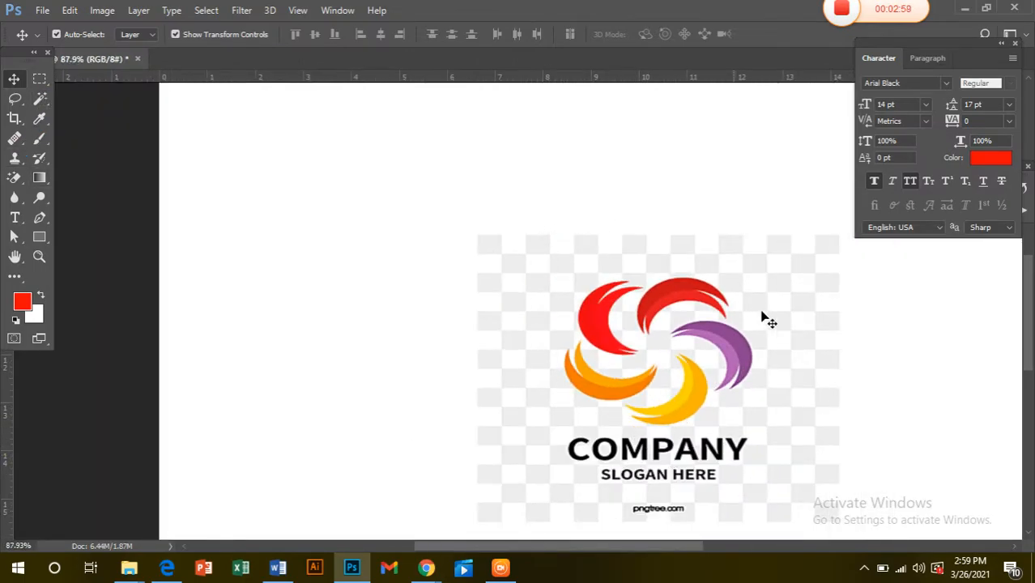
- Move the logo up and left until its left edge sits at about 2 on the horizontal ruler, and zoom to about 106%
left_click_drag(620, 343, 390, 194)
left_click_drag(466, 344, 477, 373)
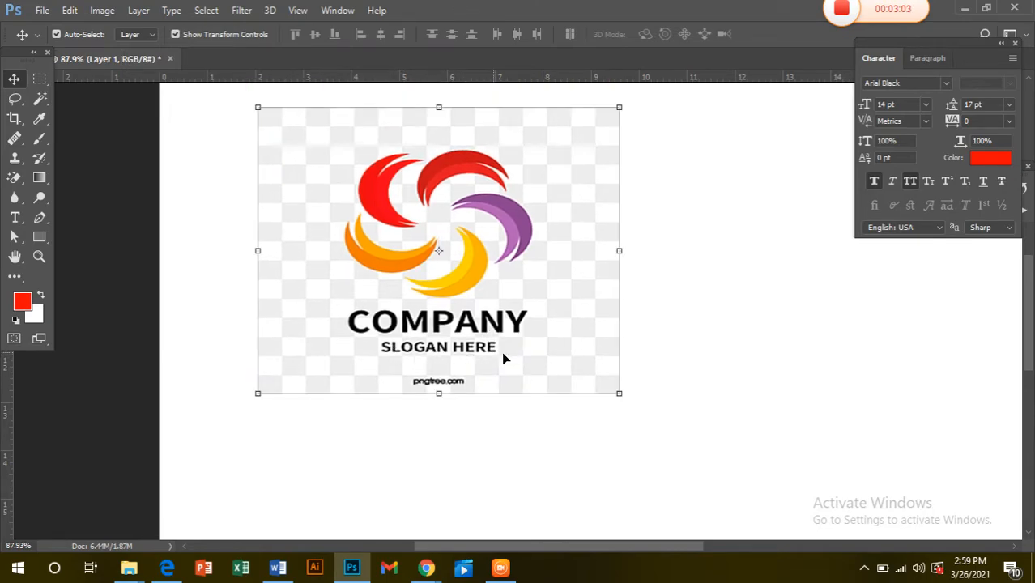
scroll(372, 343, "up", 2)
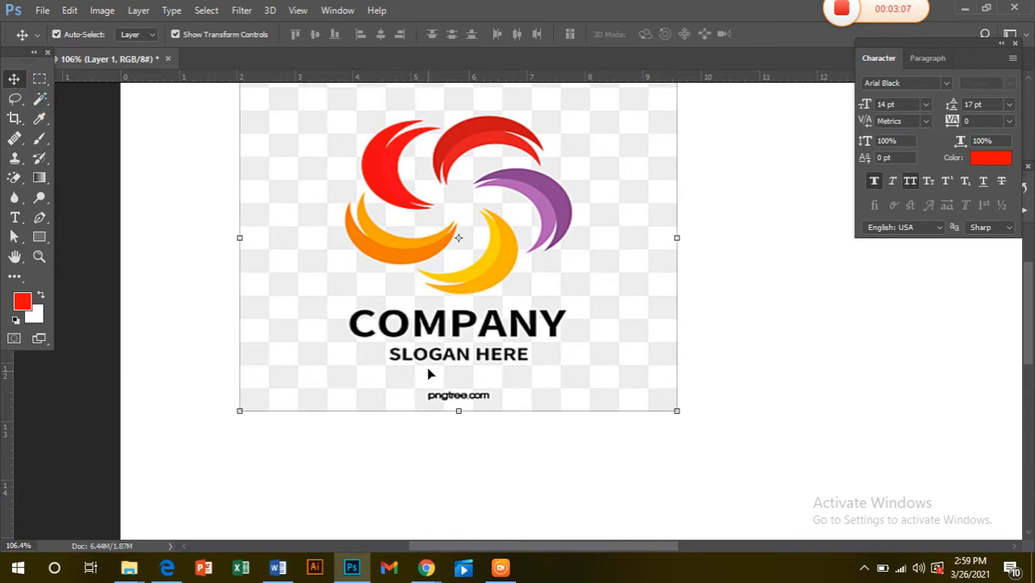
scroll(434, 361, "down", 2)
scroll(434, 361, "up", 2)
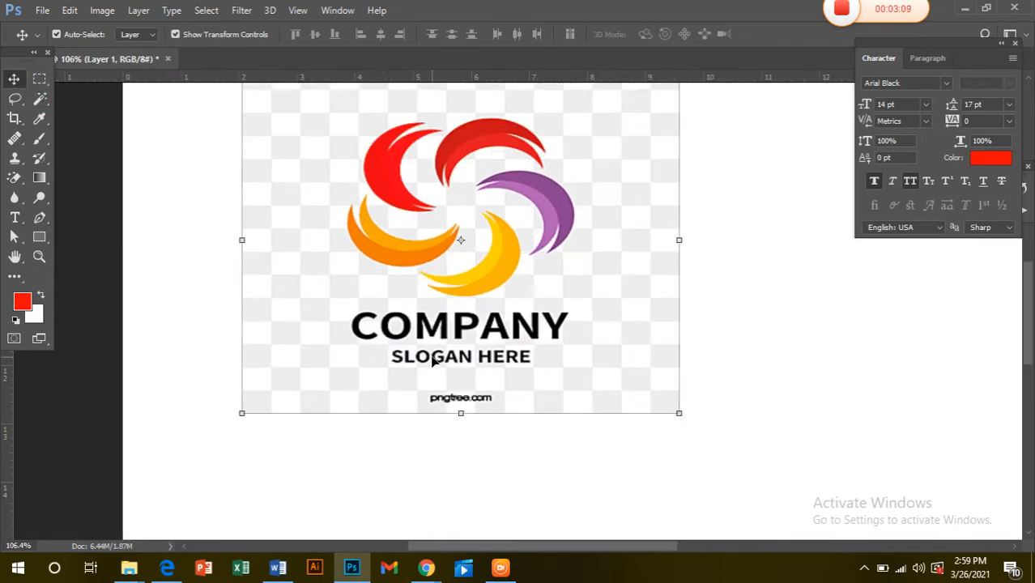
- Zoom in on the logo's slogan text to about 1120% and back out to about 221%
scroll(433, 361, "up", 5)
scroll(433, 361, "up", 3)
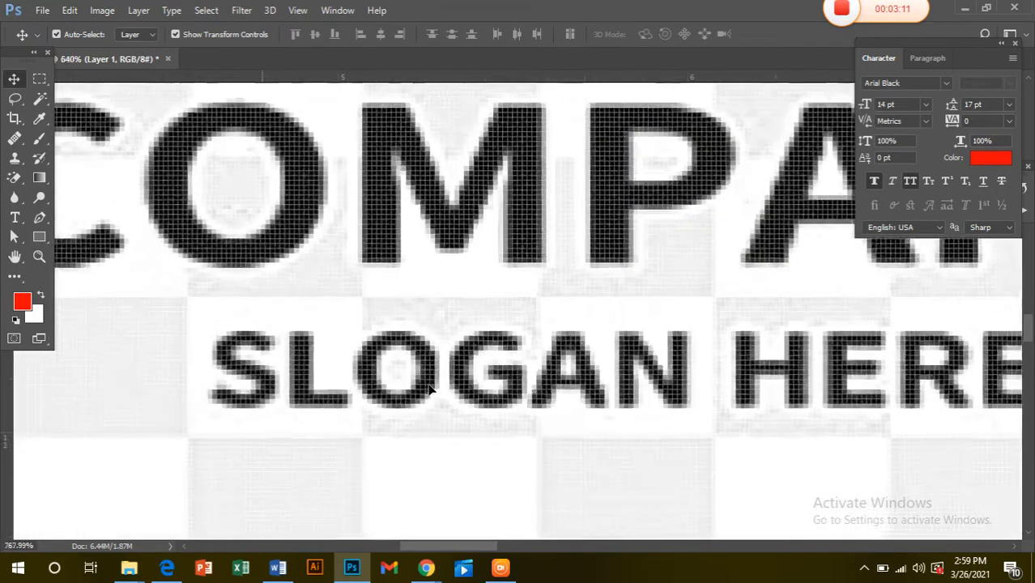
scroll(279, 422, "down", 2)
scroll(360, 422, "down", 2)
scroll(369, 423, "up", 5)
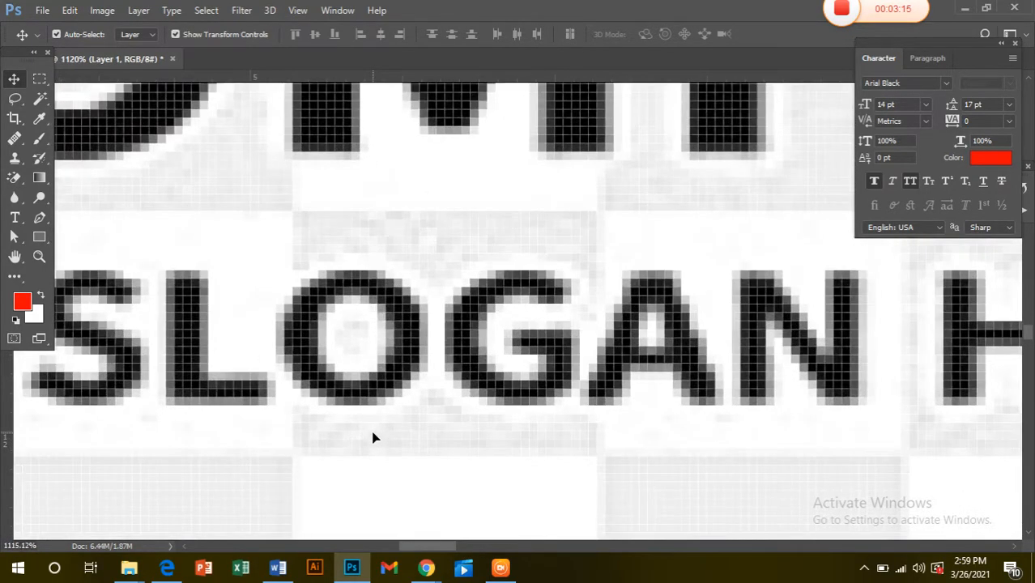
scroll(373, 438, "down", 6)
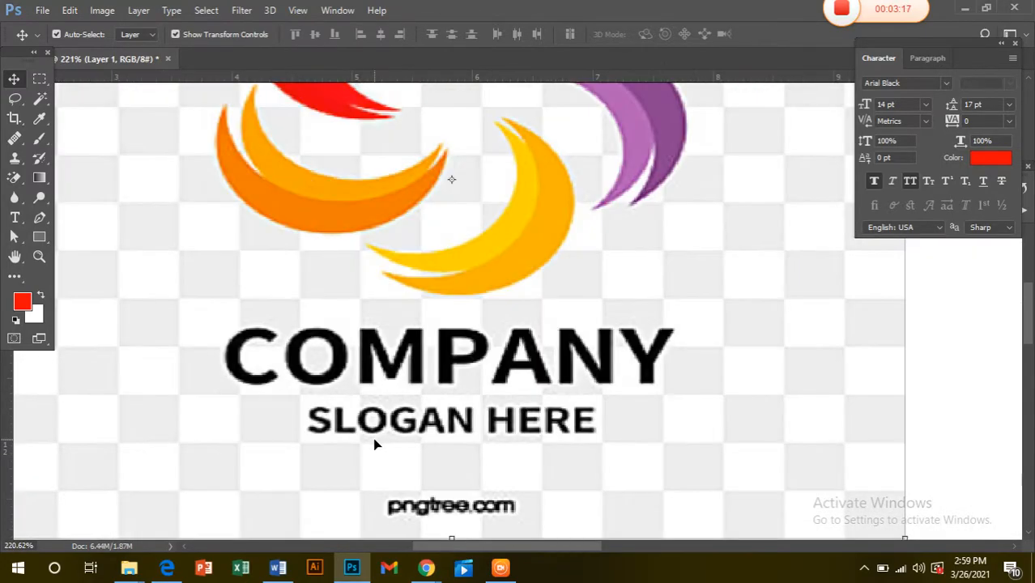
- Magnify the logo's COMPANY lettering to about 1110% and return to about 291%
scroll(373, 438, "up", 3)
scroll(260, 199, "up", 2)
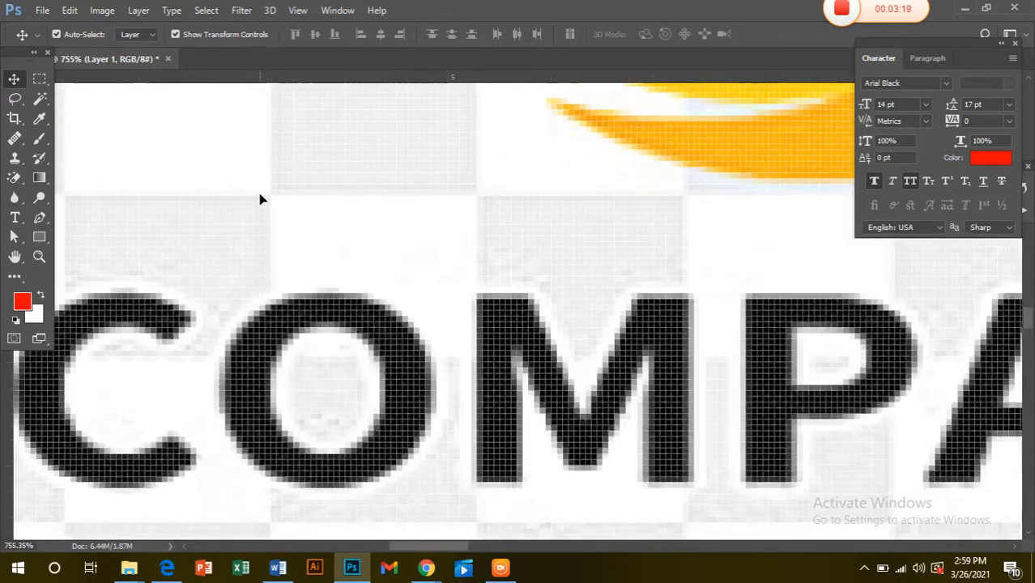
scroll(260, 199, "up", 2)
scroll(328, 277, "up", 2)
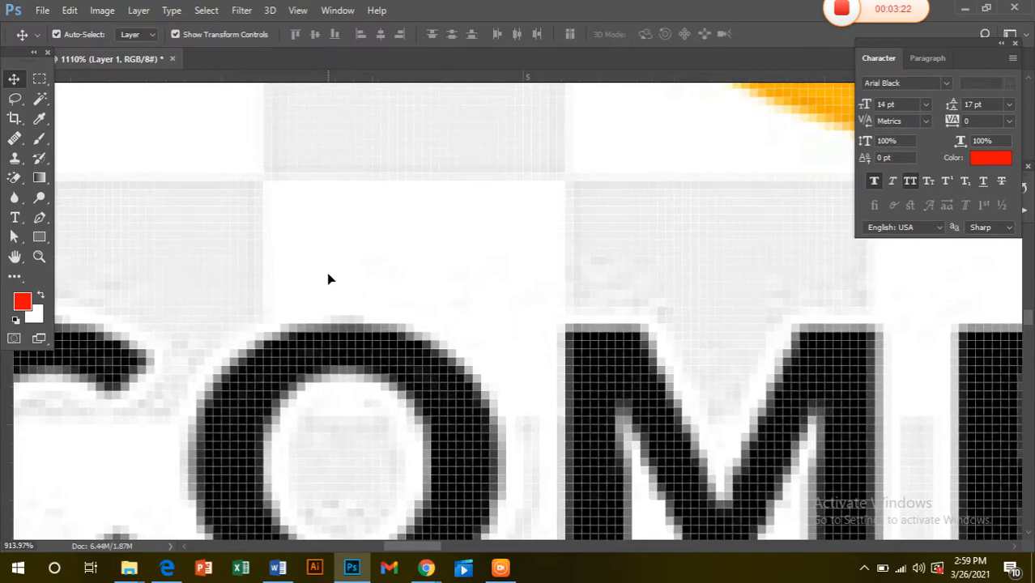
scroll(328, 278, "down", 2)
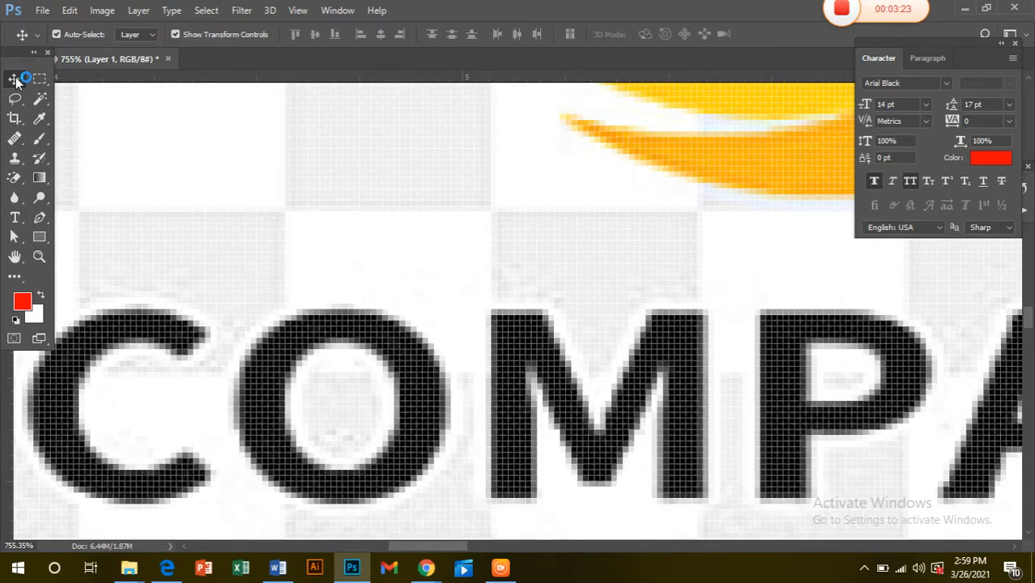
scroll(395, 249, "up", 2)
scroll(303, 457, "down", 4)
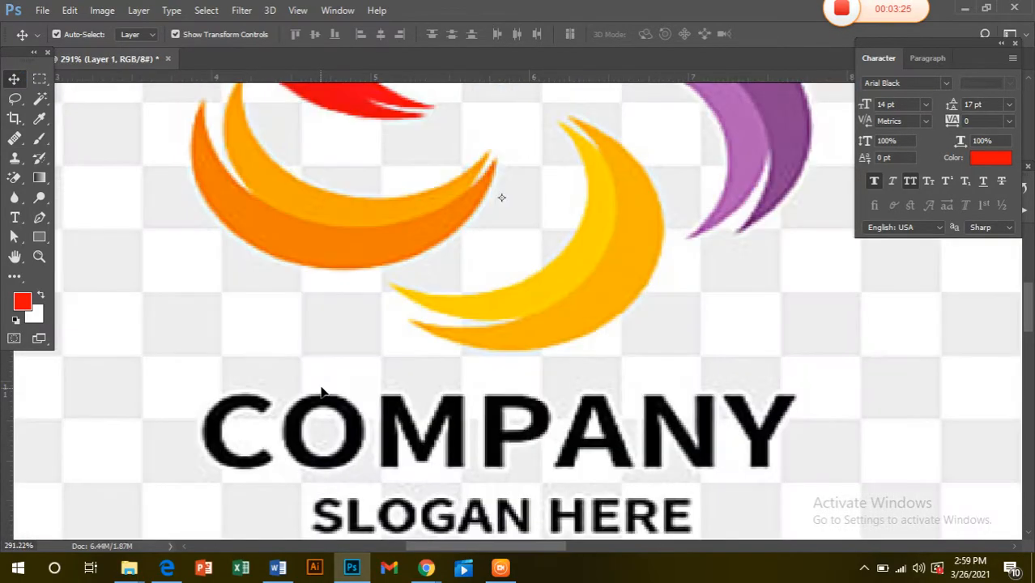
- Zoom in on the logo's purple swoosh to about 1360% and back out to about 157%
scroll(321, 392, "down", 5)
scroll(616, 199, "up", 2)
scroll(396, 280, "up", 2)
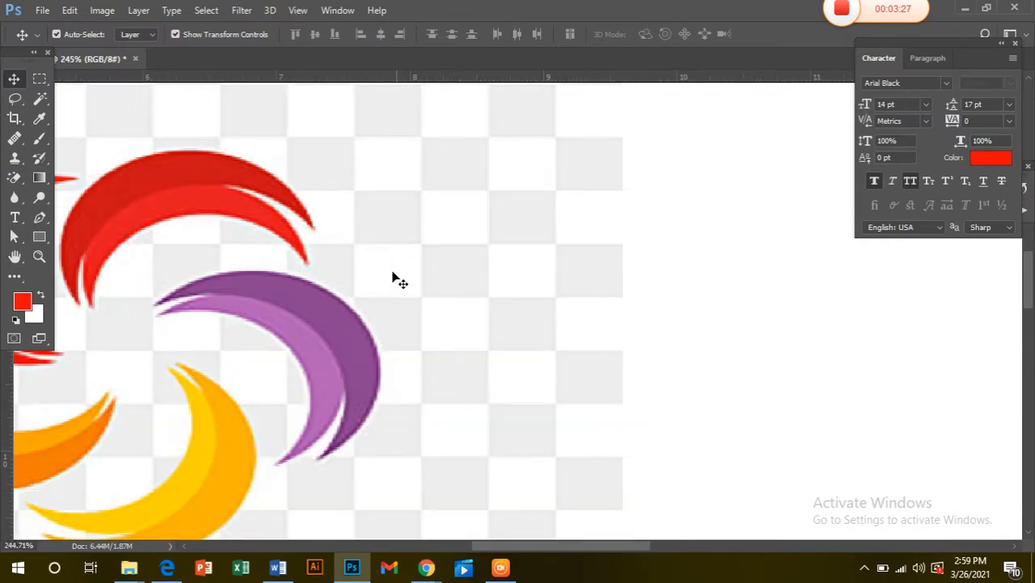
scroll(397, 279, "up", 3)
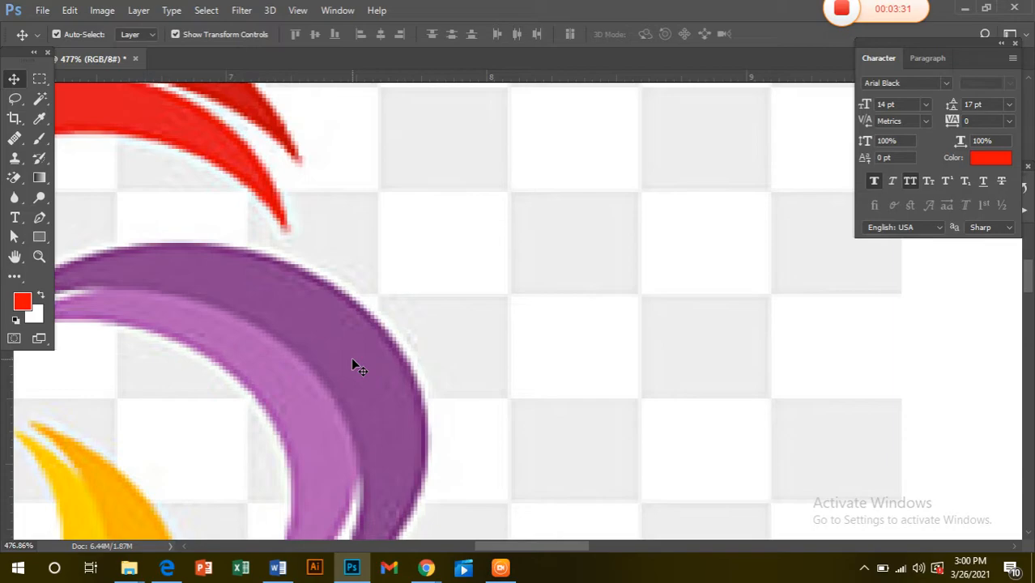
scroll(352, 364, "up", 4)
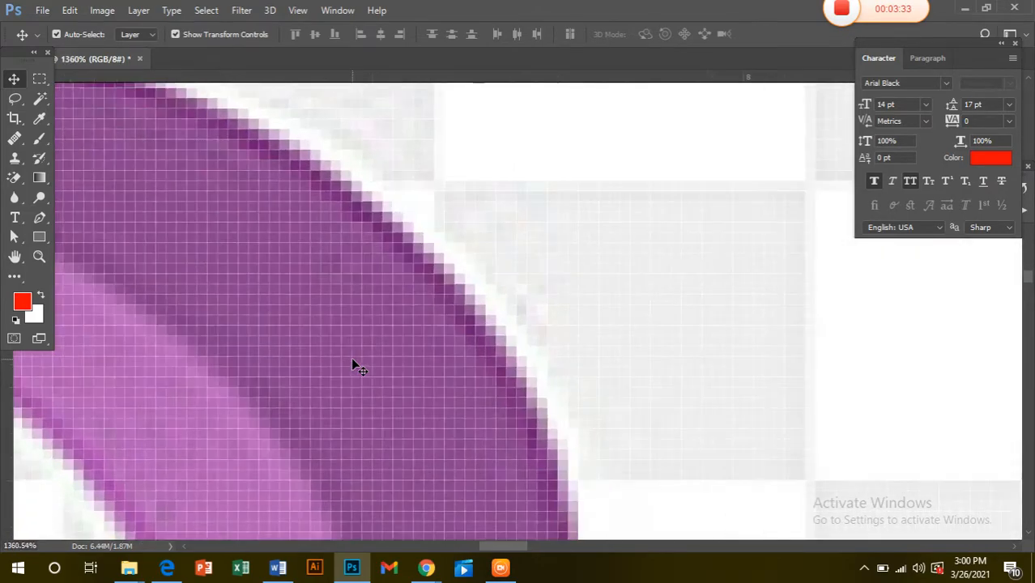
scroll(354, 365, "down", 2)
scroll(582, 404, "down", 3)
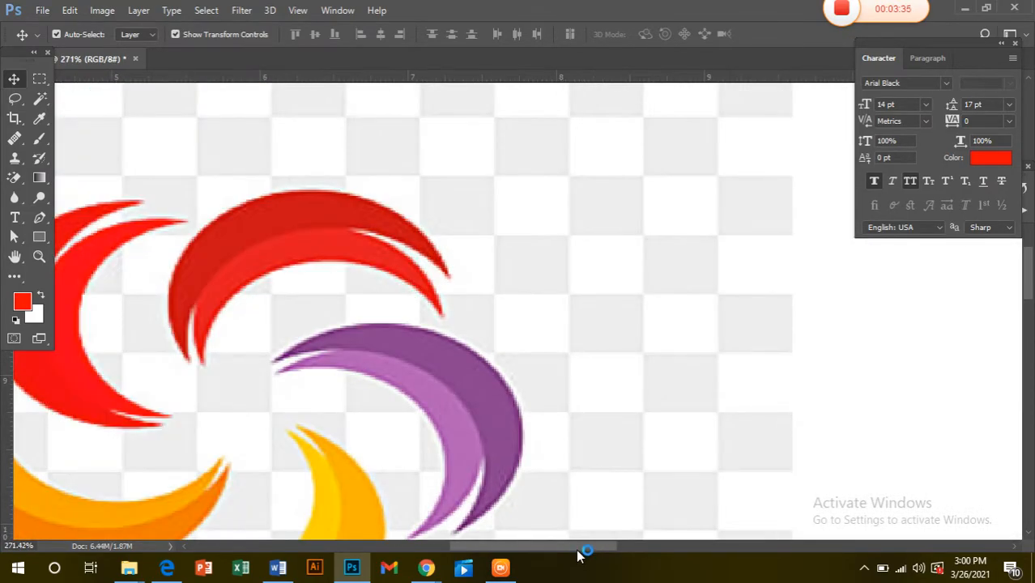
scroll(534, 549, "down", 1)
scroll(467, 317, "down", 1)
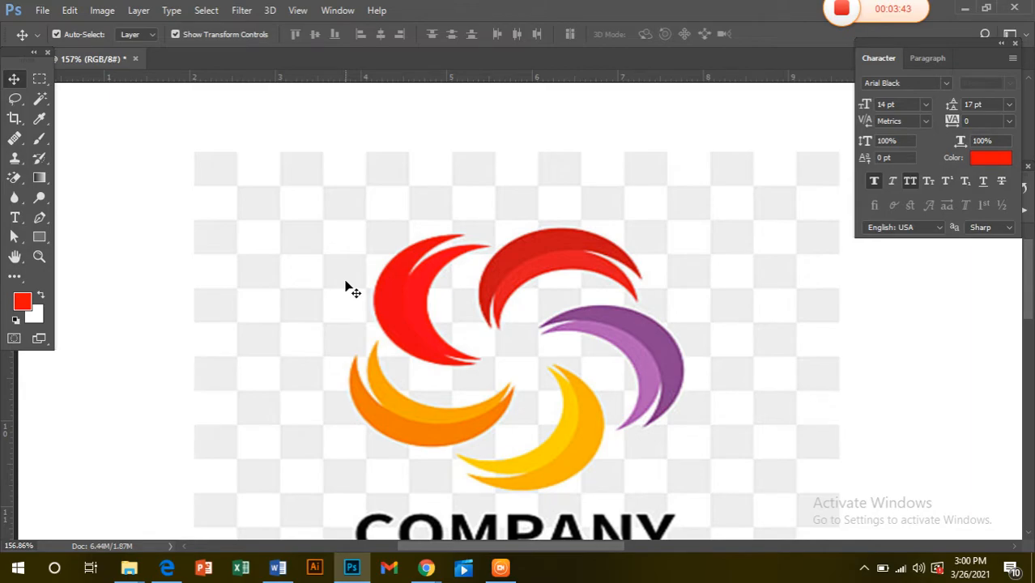
- Zoom in on the logo's red swoosh to about 403% and back out to about 190%
scroll(467, 318, "down", 2)
scroll(467, 317, "up", 1)
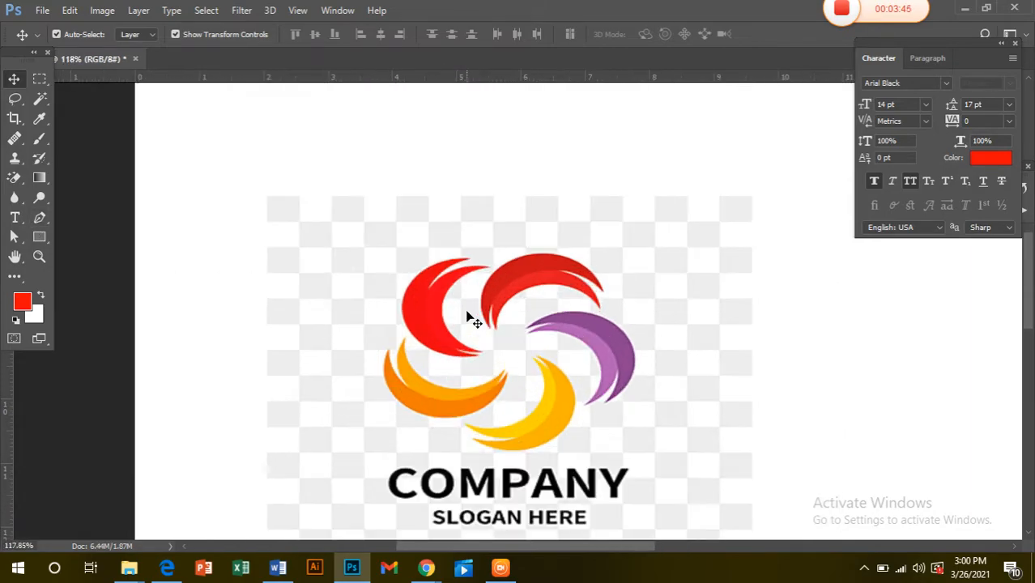
scroll(467, 318, "up", 3)
scroll(377, 279, "up", 2)
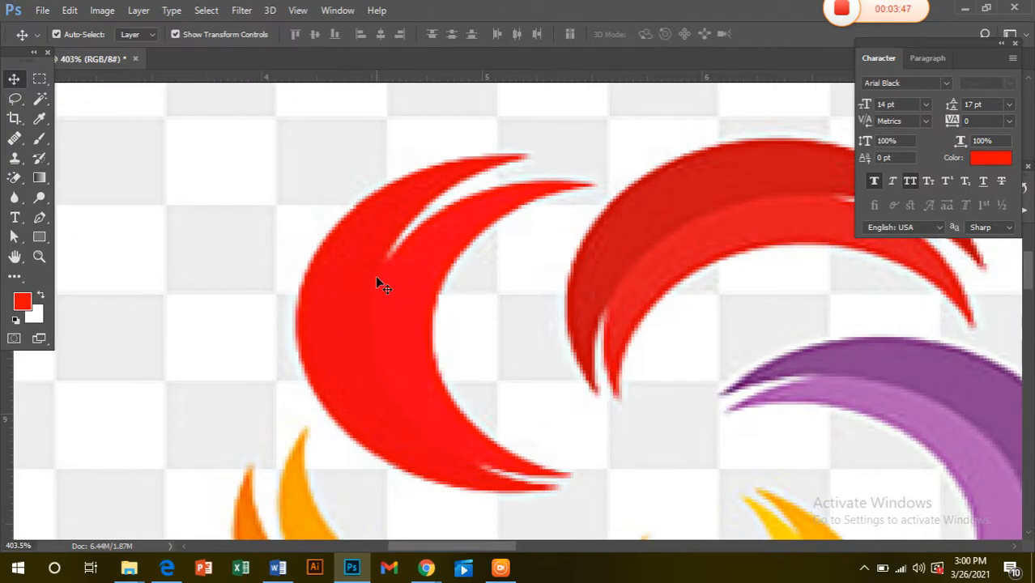
scroll(376, 279, "down", 3)
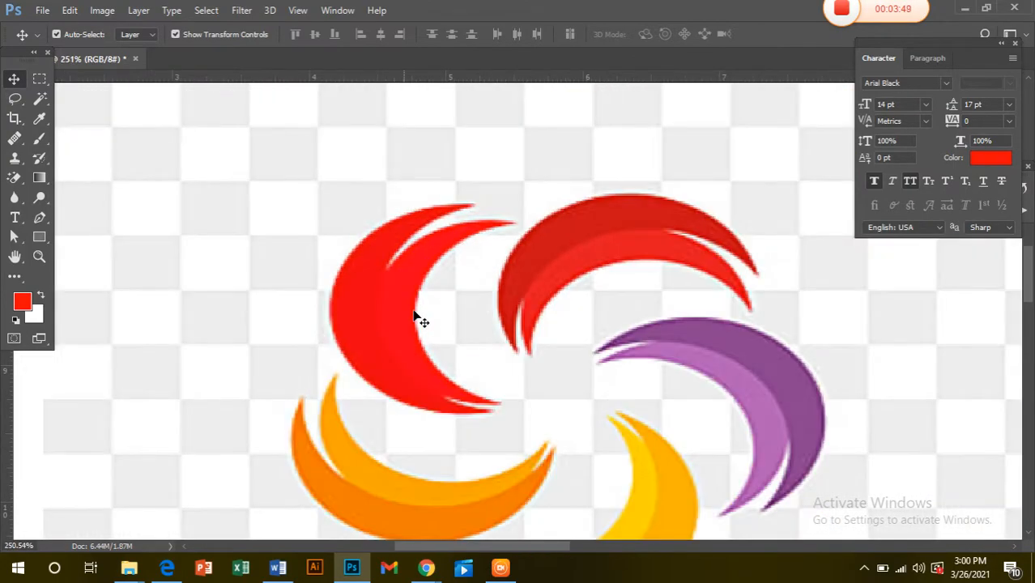
scroll(421, 316, "down", 2)
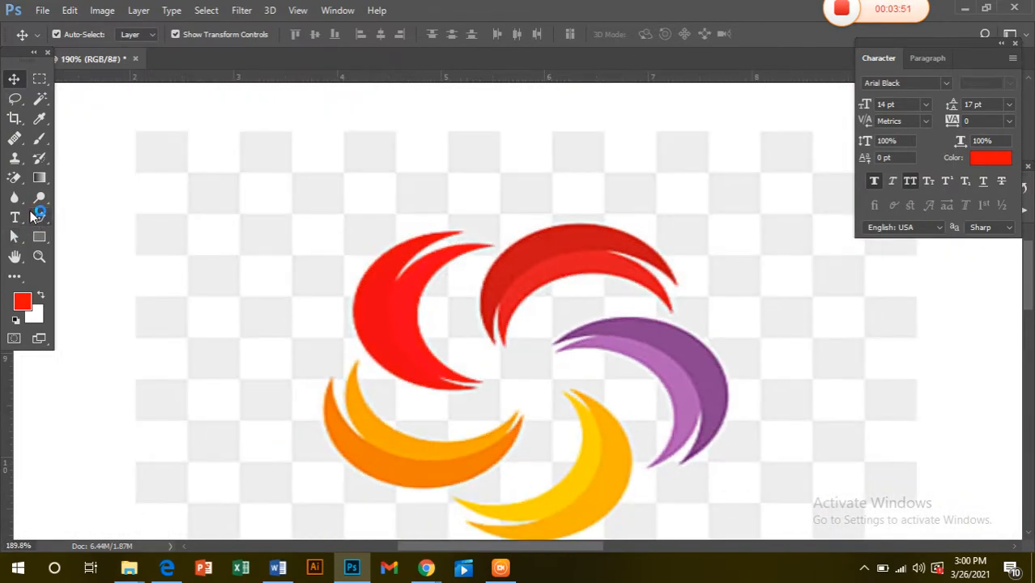
- Move the logo up and right on the canvas, leaving its left edge at about 5 on the horizontal ruler
left_click(421, 236)
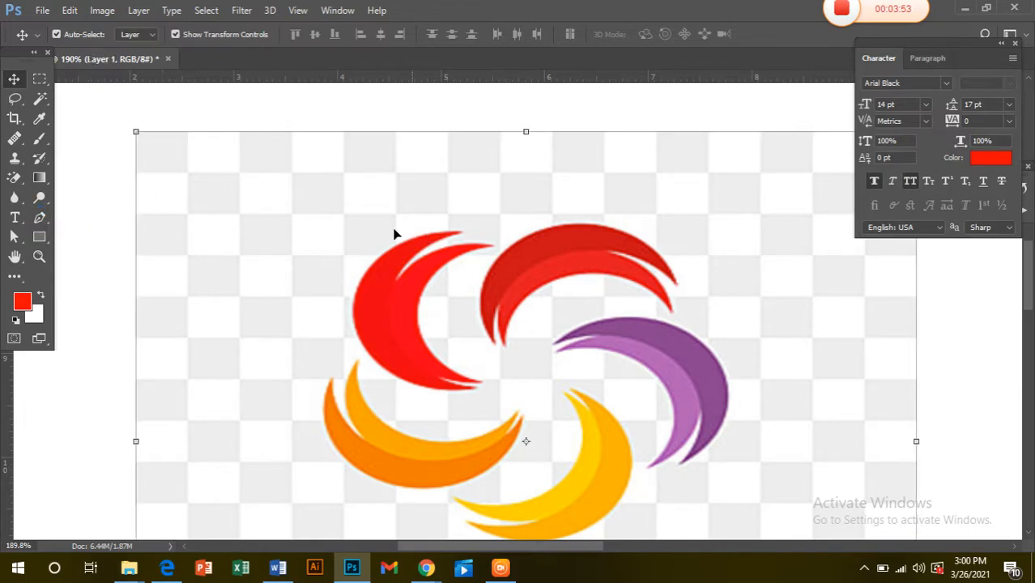
left_click(331, 118)
scroll(939, 389, "down", 1)
scroll(791, 423, "down", 2)
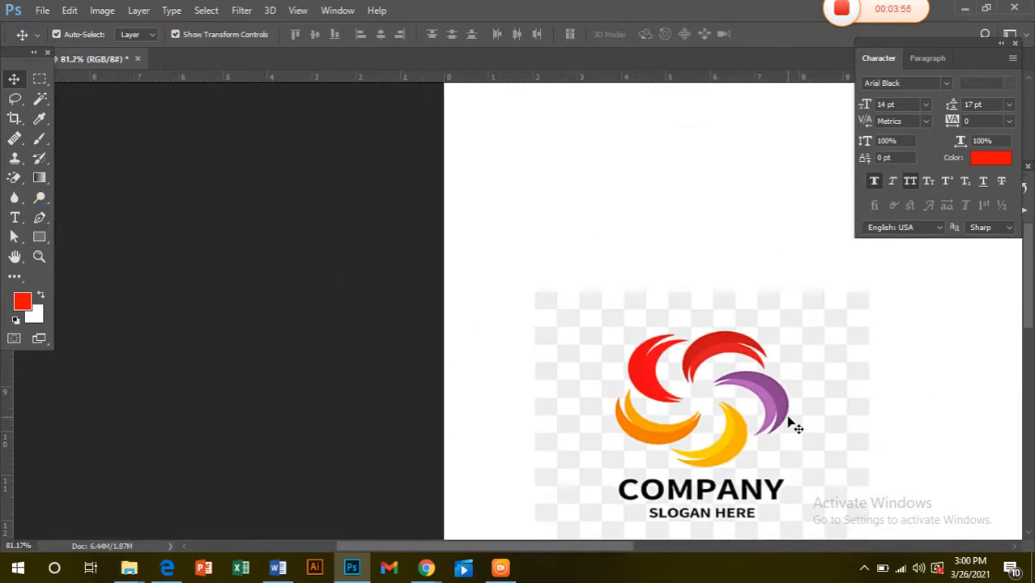
left_click_drag(687, 341, 767, 192)
left_click(547, 299)
left_click_drag(546, 300, 390, 280)
left_click_drag(729, 290, 778, 321)
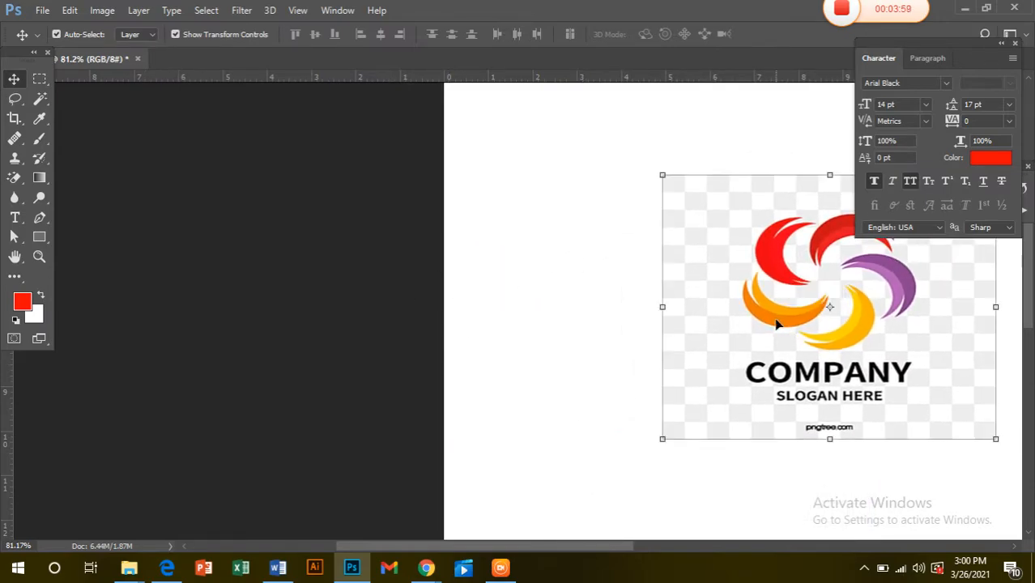
left_click_drag(495, 314, 549, 309)
mouse_move(741, 271)
left_mouse_down()
mouse_move(621, 316)
mouse_move(755, 314)
mouse_move(755, 338)
mouse_move(711, 325)
mouse_move(530, 356)
mouse_move(565, 324)
mouse_move(716, 289)
mouse_move(472, 265)
mouse_move(731, 288)
left_mouse_up()
left_click_drag(508, 550, 654, 562)
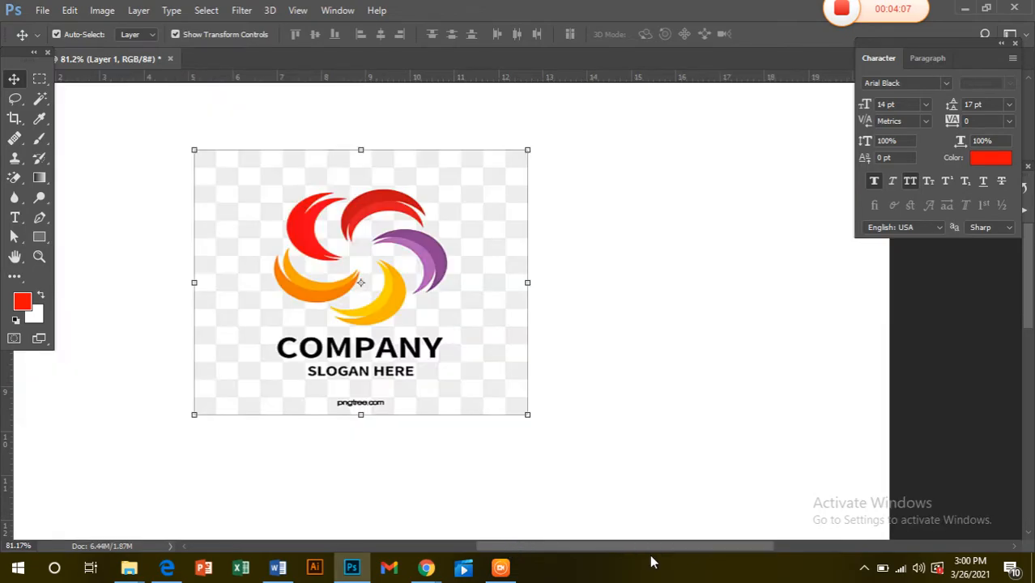
- Zoom in on the logo to about 173%, switch to the Hand tool and pan the canvas around the logo
scroll(265, 511, "down", 1)
scroll(295, 364, "up", 5)
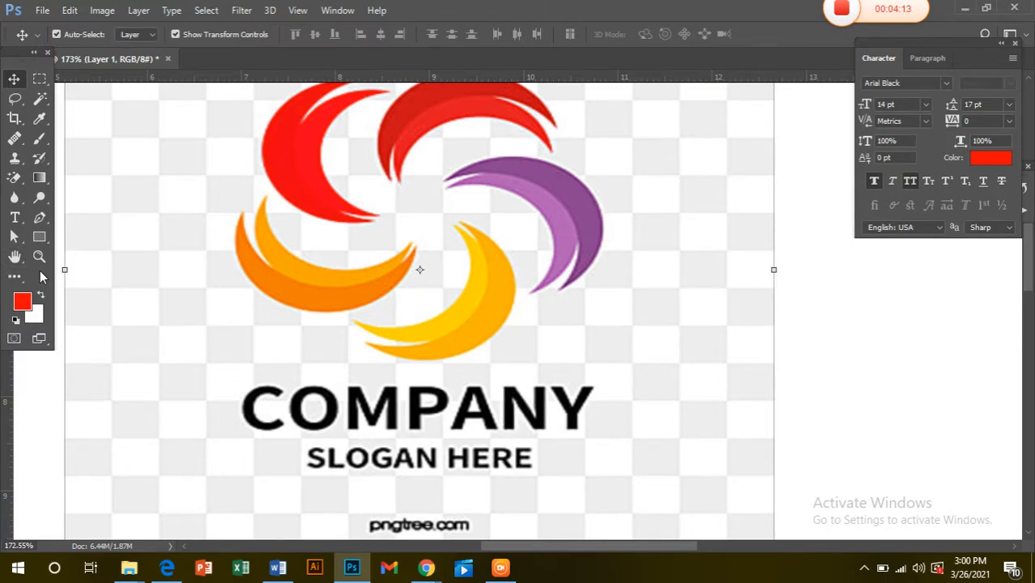
left_click(16, 259)
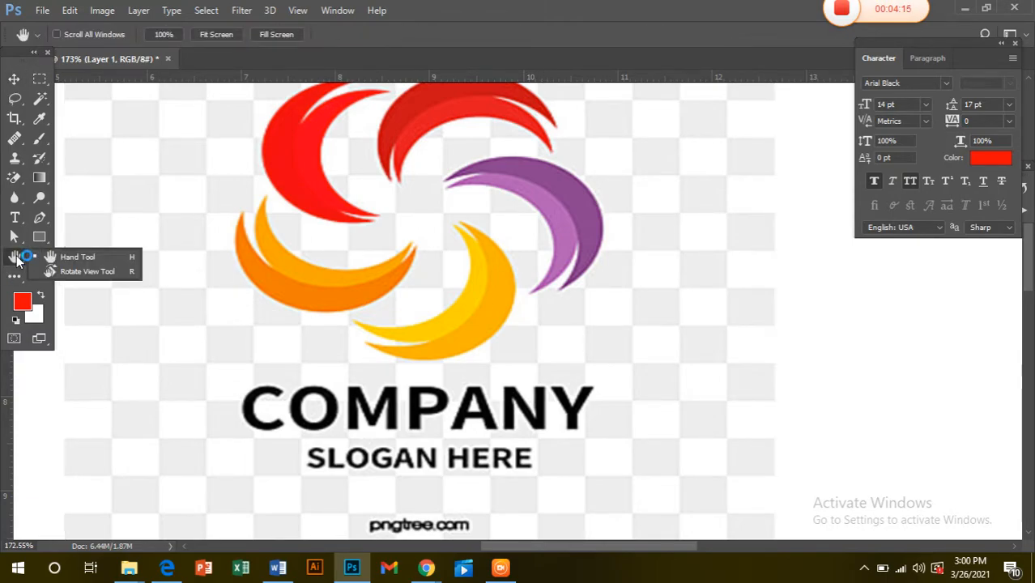
left_click(76, 258)
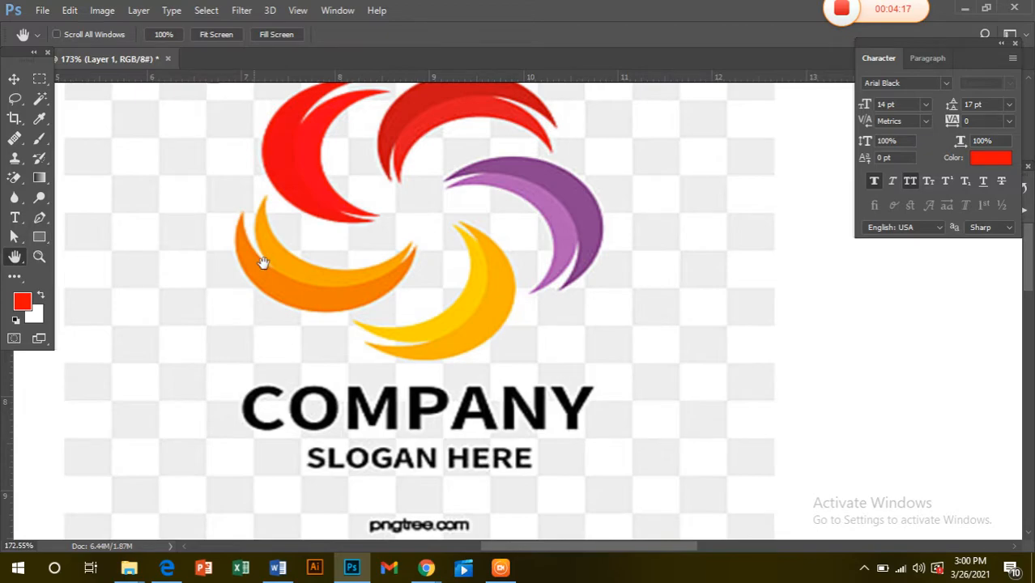
left_click_drag(304, 256, 265, 286)
left_click_drag(551, 283, 731, 296)
- Test zooming in and out around the logo with the Hand tool active, ending at about 154%
scroll(668, 187, "up", 2, "alt")
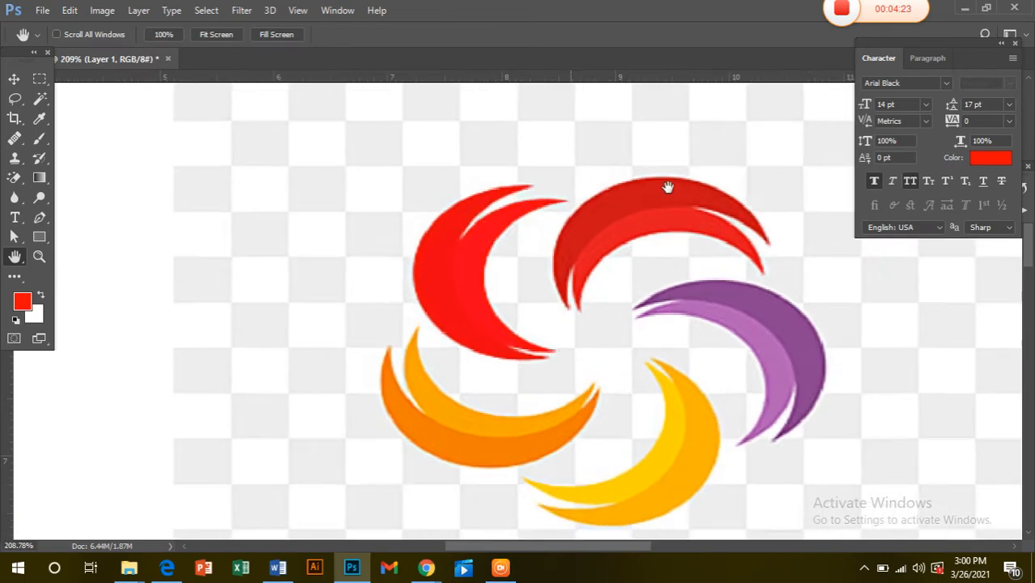
scroll(666, 223, "down", 1, "alt")
scroll(629, 362, "down", 3, "alt")
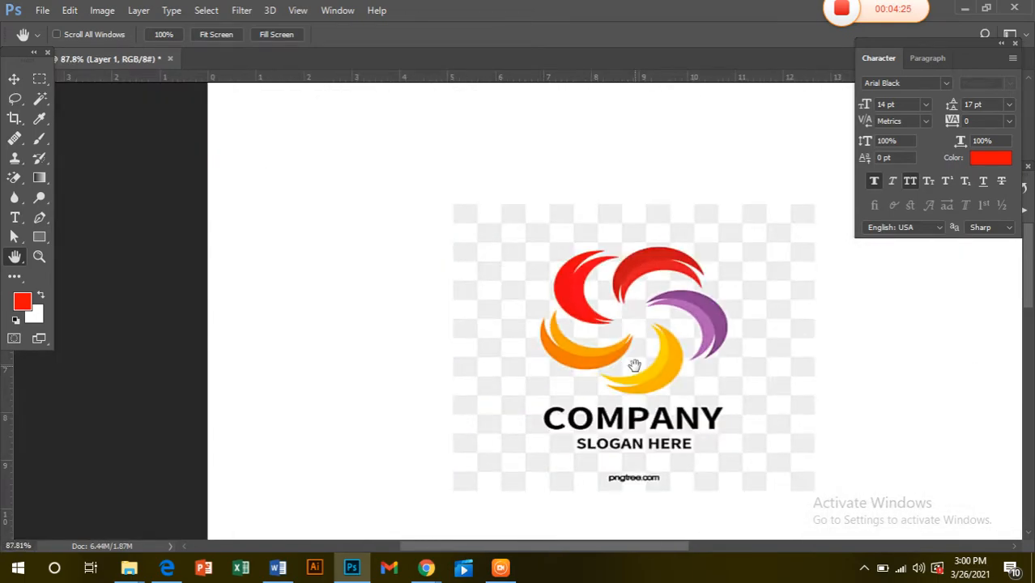
scroll(634, 365, "up", 2, "alt")
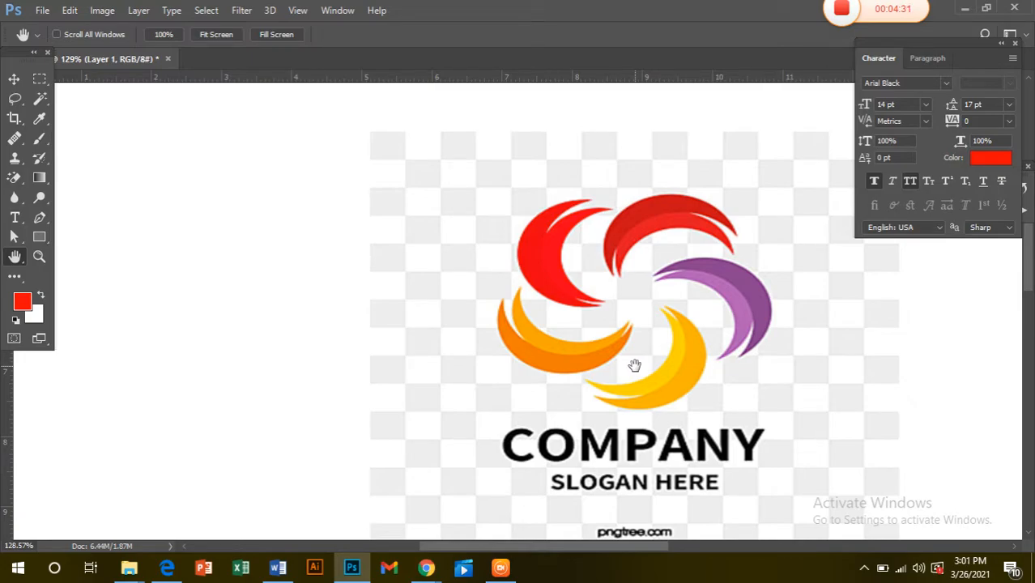
scroll(634, 365, "down", 1)
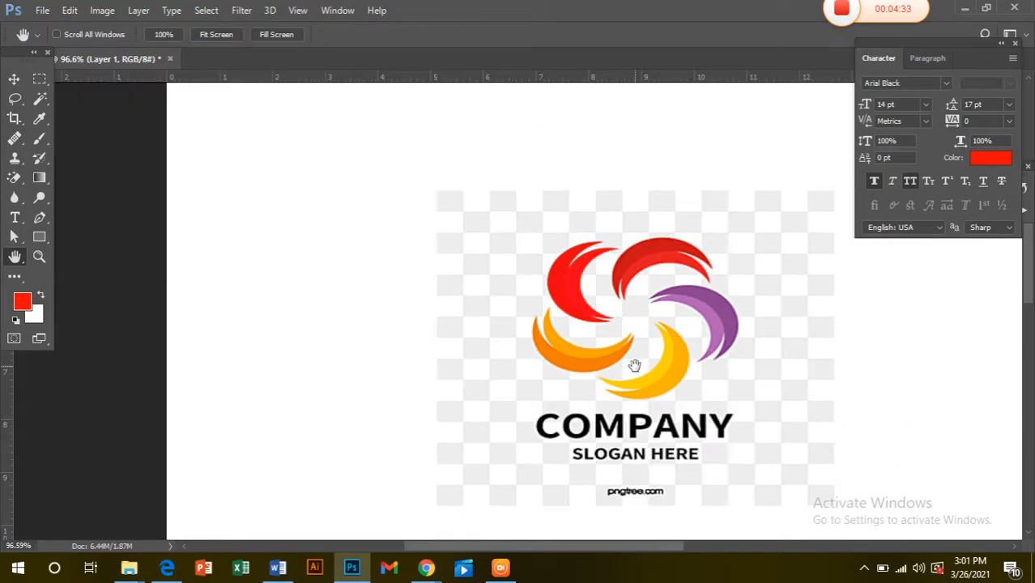
scroll(634, 365, "up", 3)
scroll(634, 365, "down", 1)
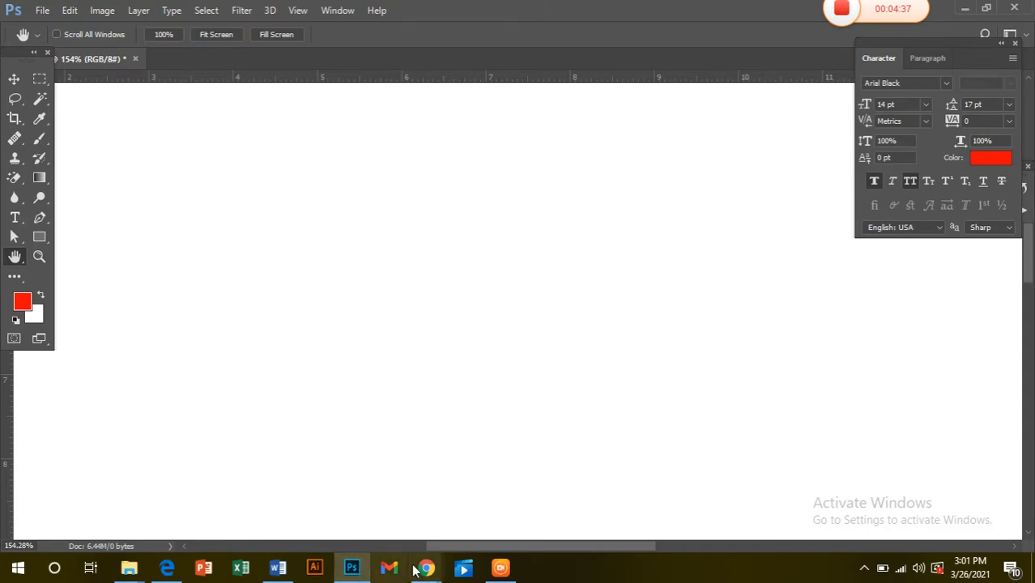
- Switch to Chrome, copy the previewed company logo image, return to Photoshop and paste it into the document, with the Move tool active
mouse_move(427, 568)
left_click(417, 495)
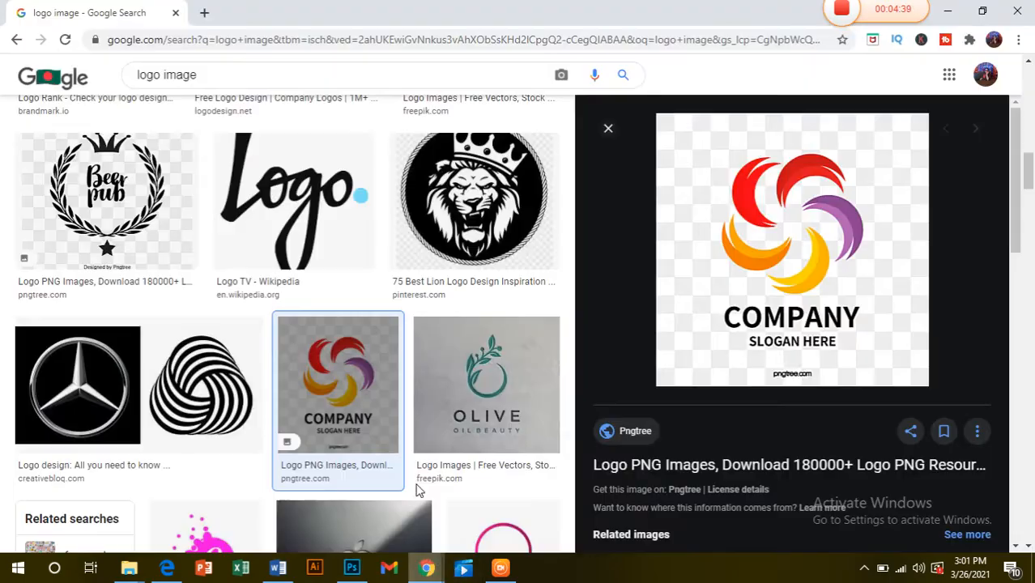
right_click(718, 268)
left_click(790, 419)
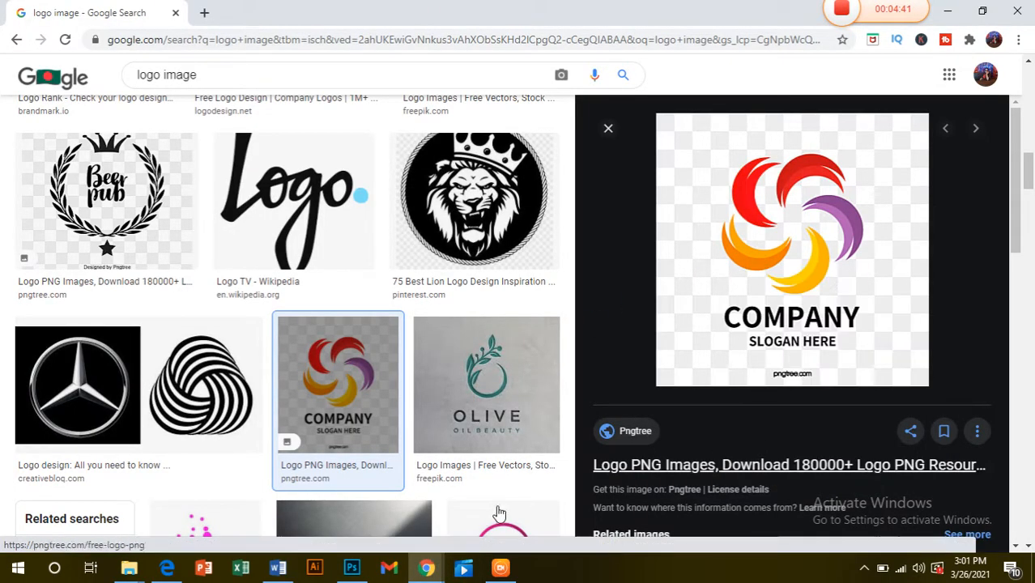
left_click(352, 567)
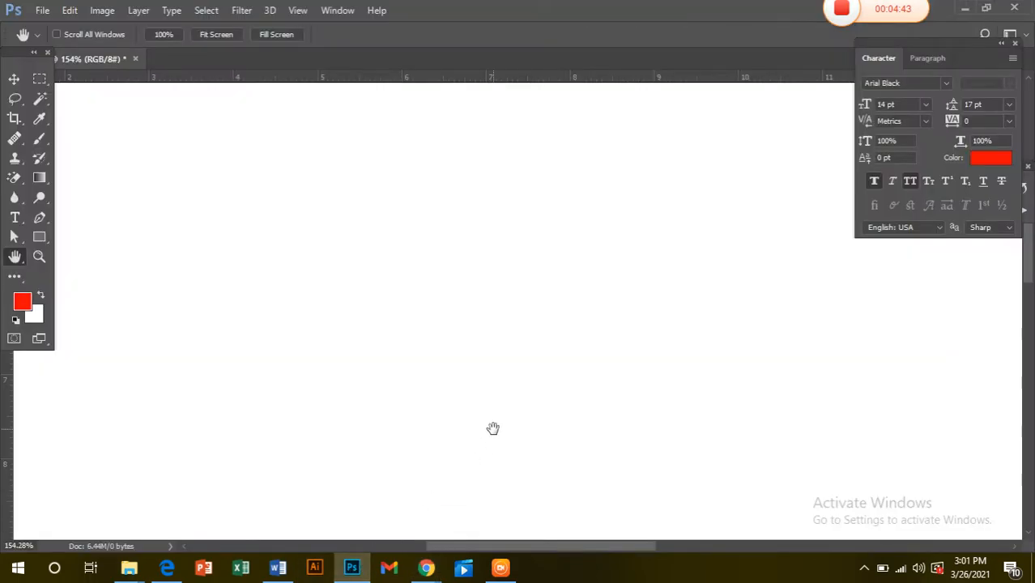
key("ctrl+v")
left_click(15, 78)
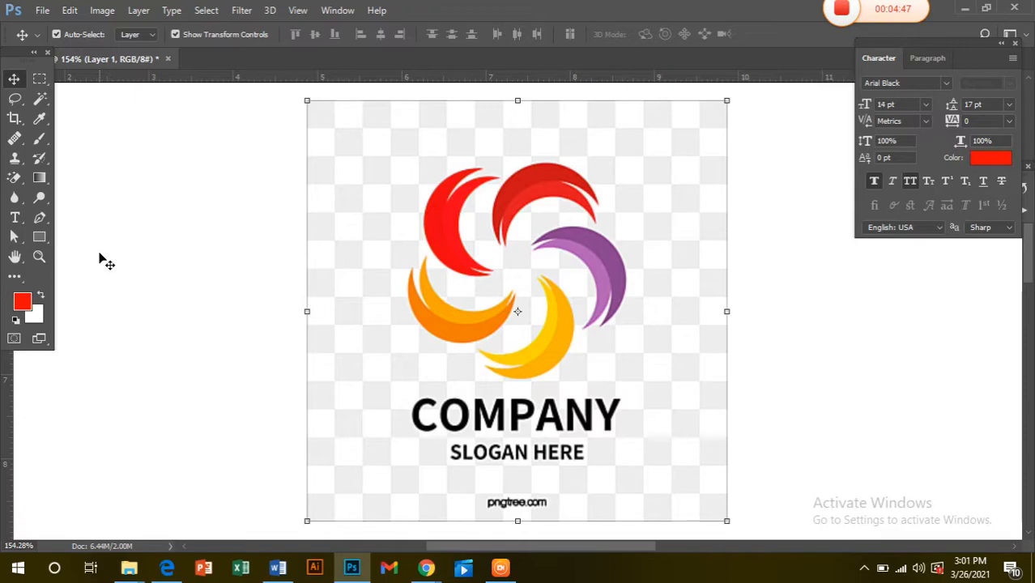
key("Delete")
scroll(212, 277, "up", 3)
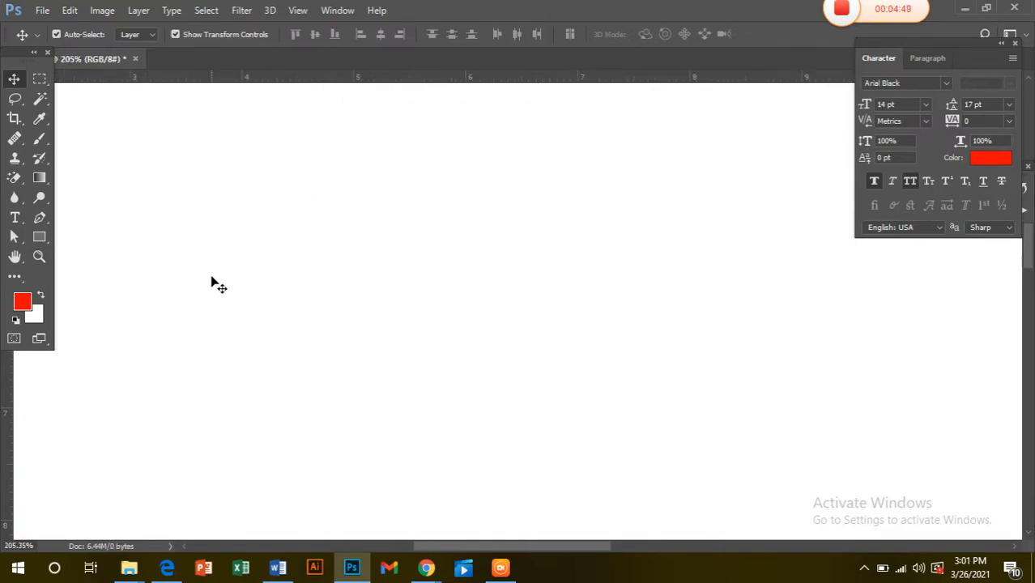
key("ctrl+z")
- Move the logo left to about 3.3 on the horizontal ruler, and use the Hand tool to pan and zoom to about 134%
left_click_drag(520, 320, 338, 327)
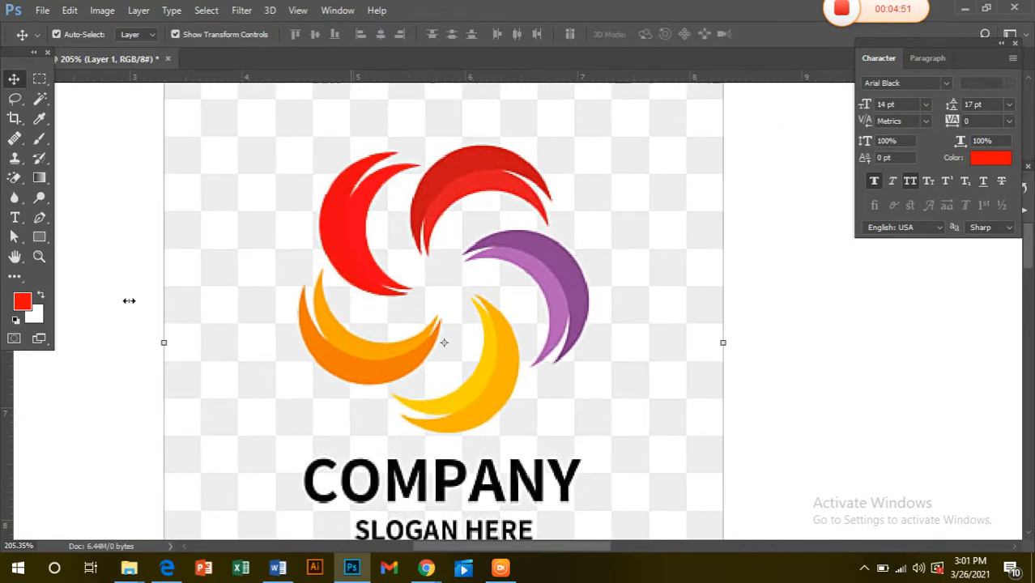
left_click(14, 257)
left_click_drag(421, 295, 323, 280)
scroll(323, 281, "down", 5)
scroll(324, 280, "up", 3)
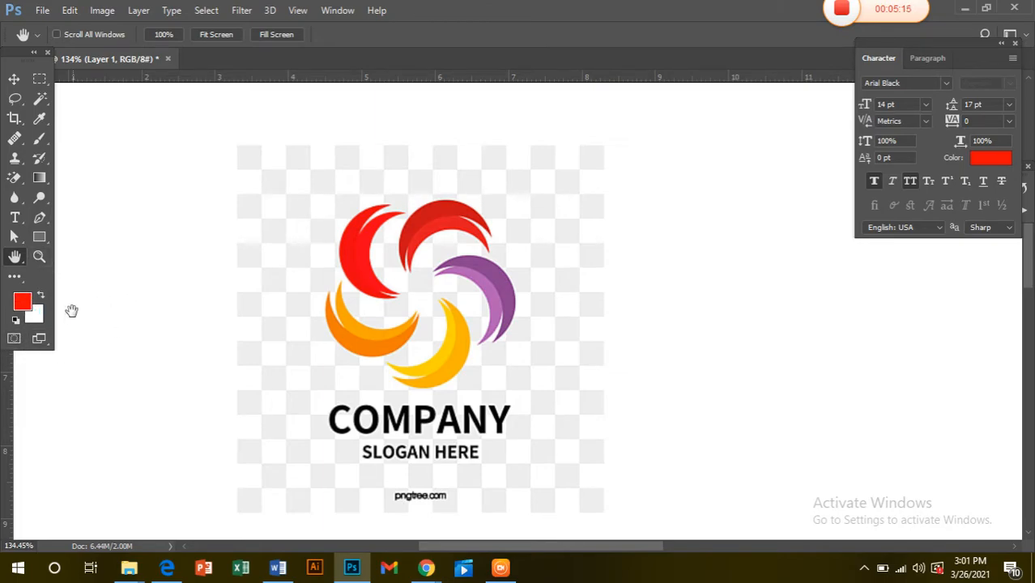
- Set the foreground color to yellow (f7e307) and the background color to red (f40707)
left_click(22, 302)
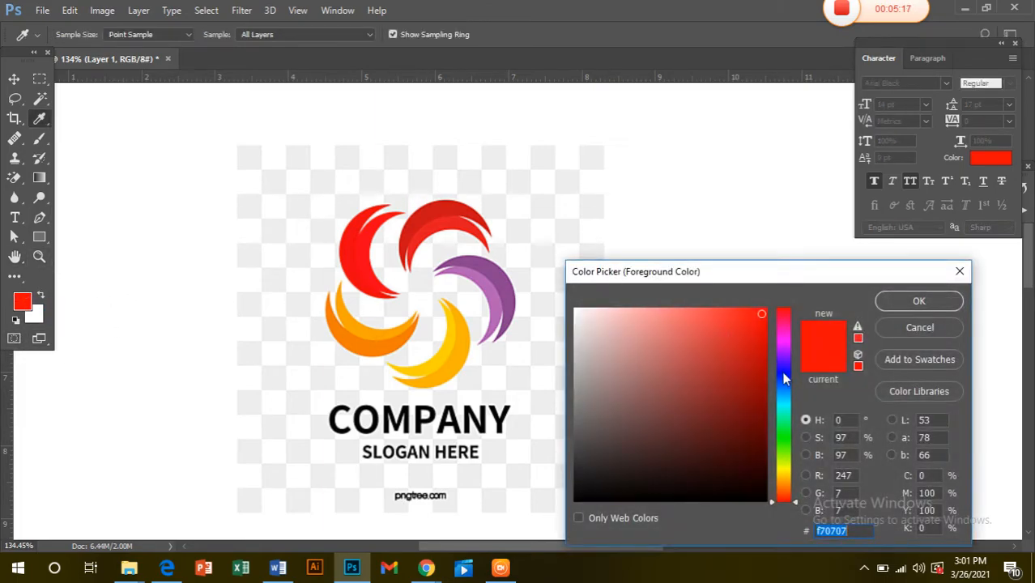
left_click(782, 471)
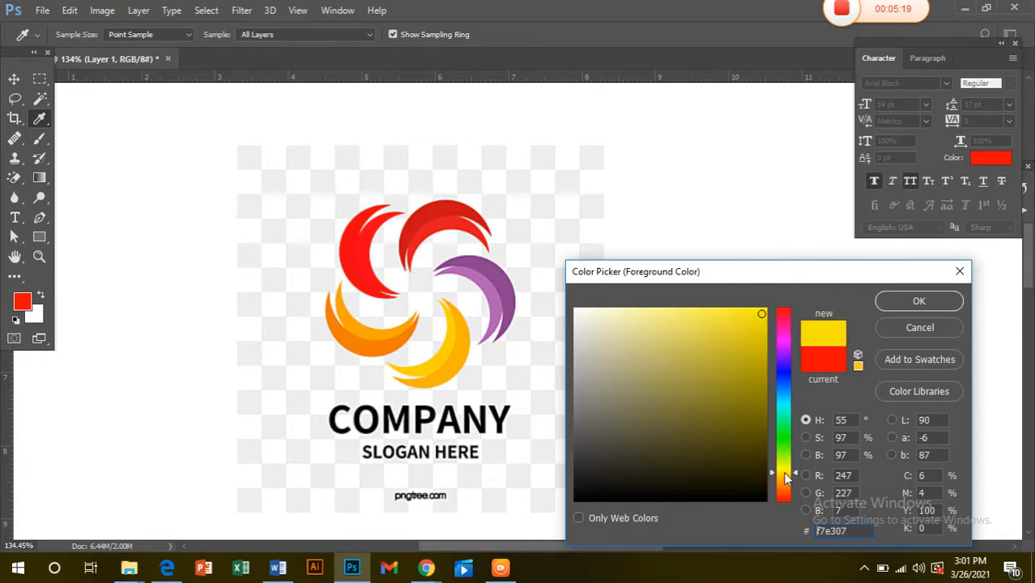
left_click(919, 302)
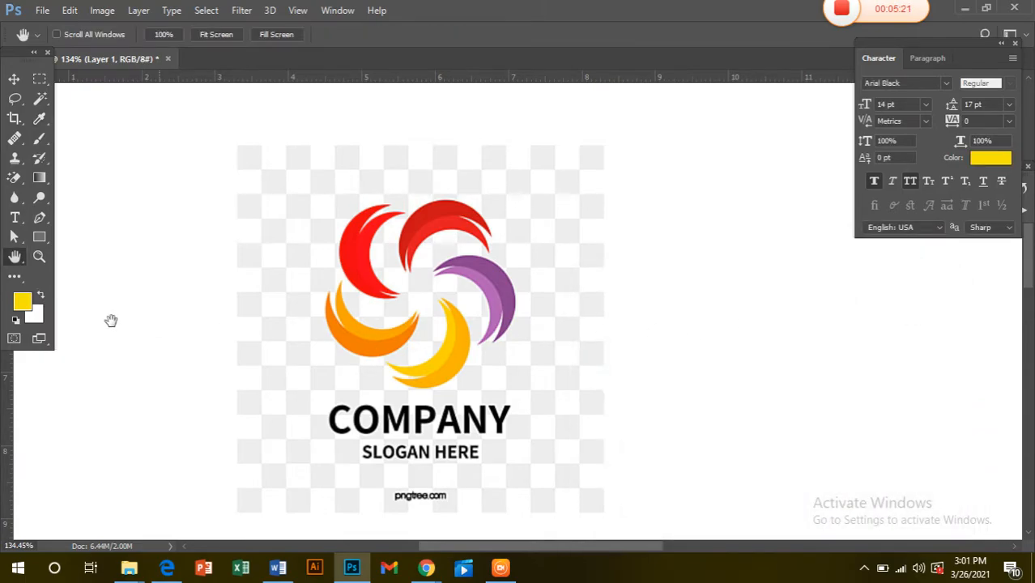
left_click(34, 315)
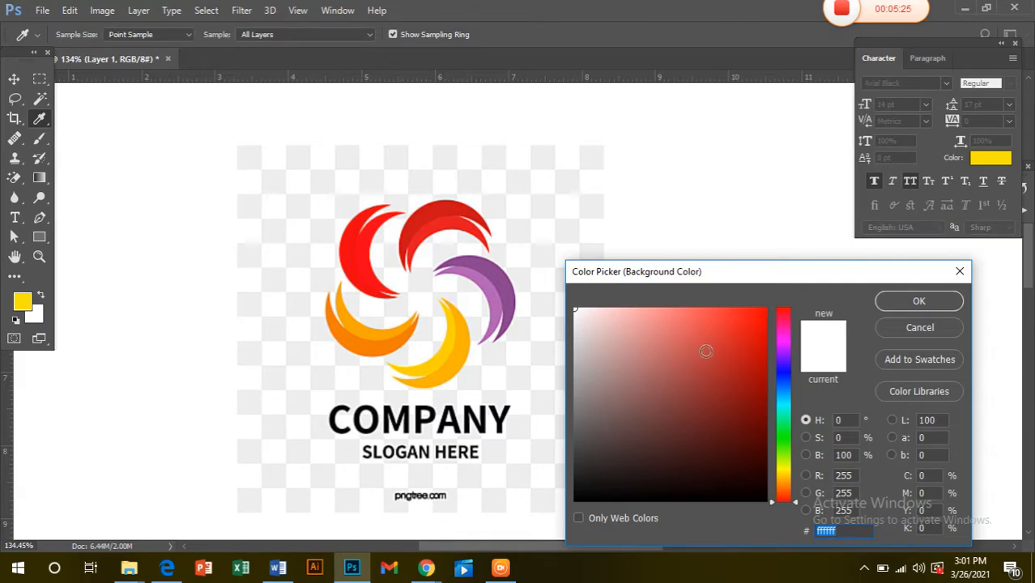
left_click(761, 316)
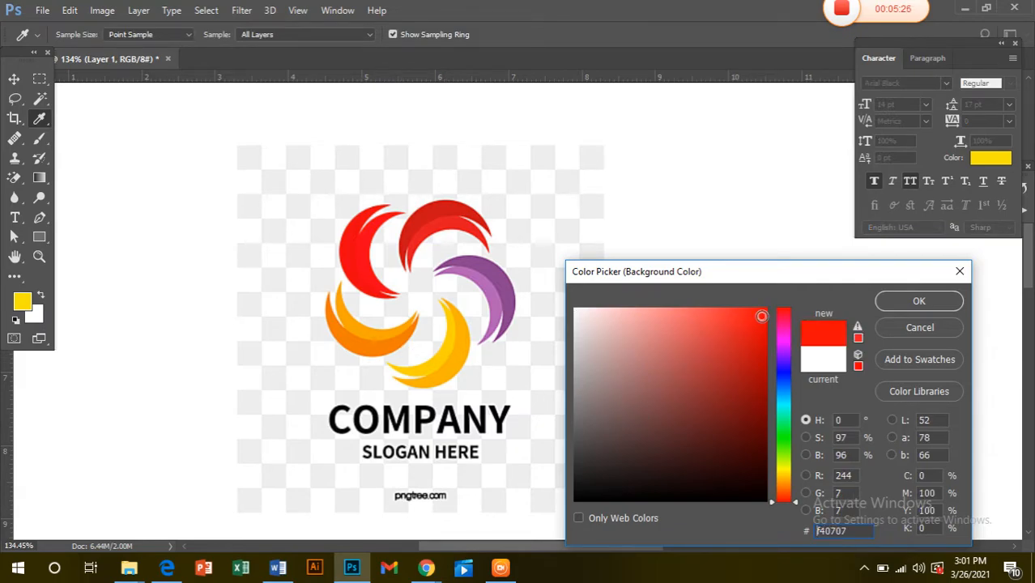
left_click(900, 302)
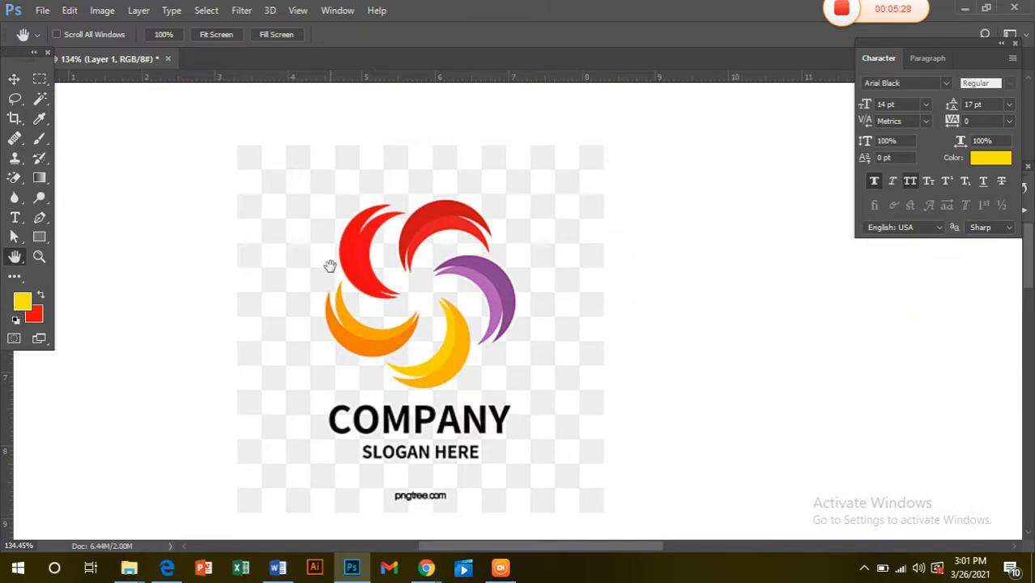
- Delete the logo from the canvas with the Move tool active
left_click(14, 79)
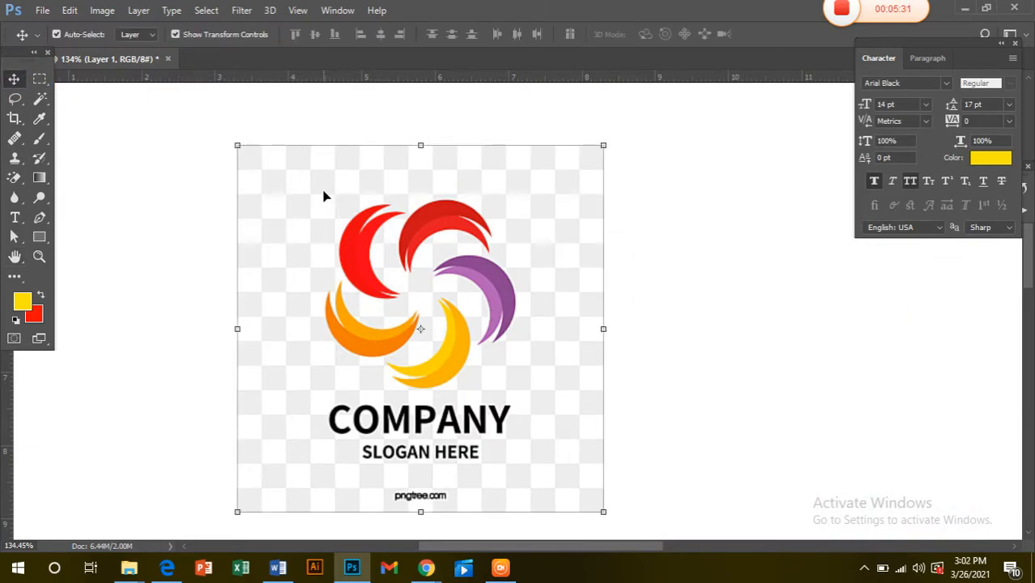
key("Delete")
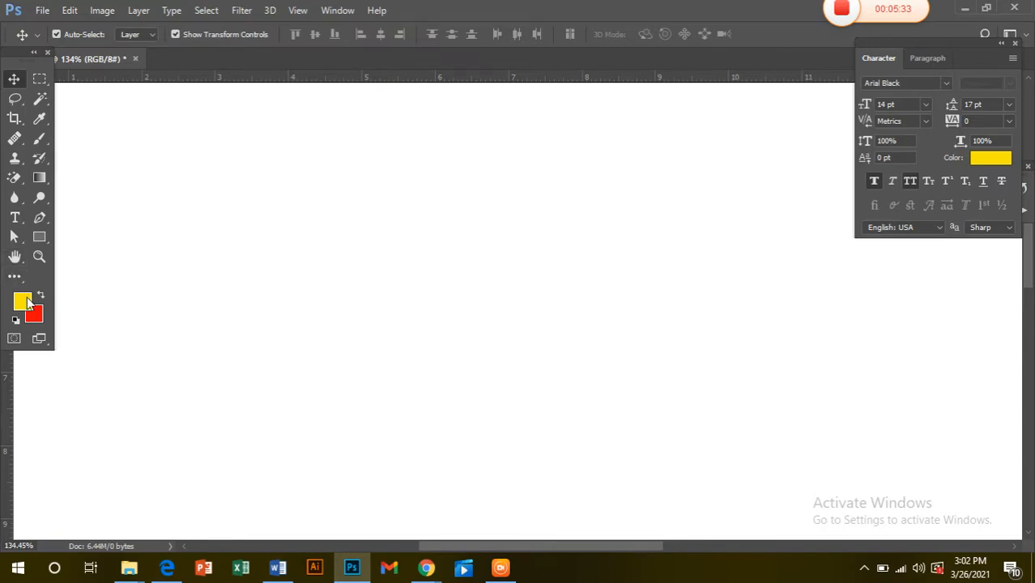
- Fill the canvas with the yellow foreground color and refill it with the red background color
left_click_drag(31, 546, 2, 546)
type("10")
key("Return")
scroll(108, 434, "down", 3)
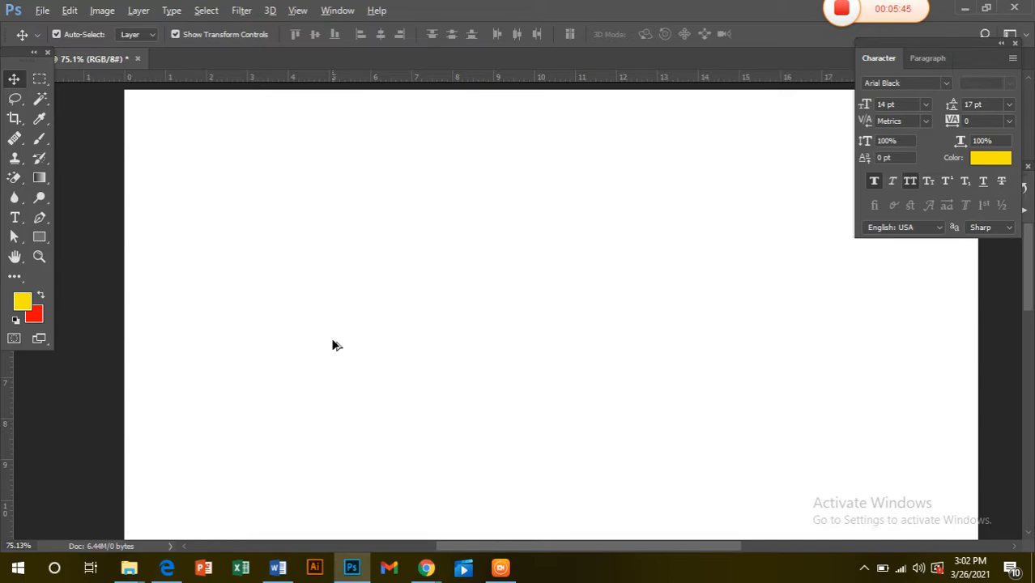
key("alt+BackSpace")
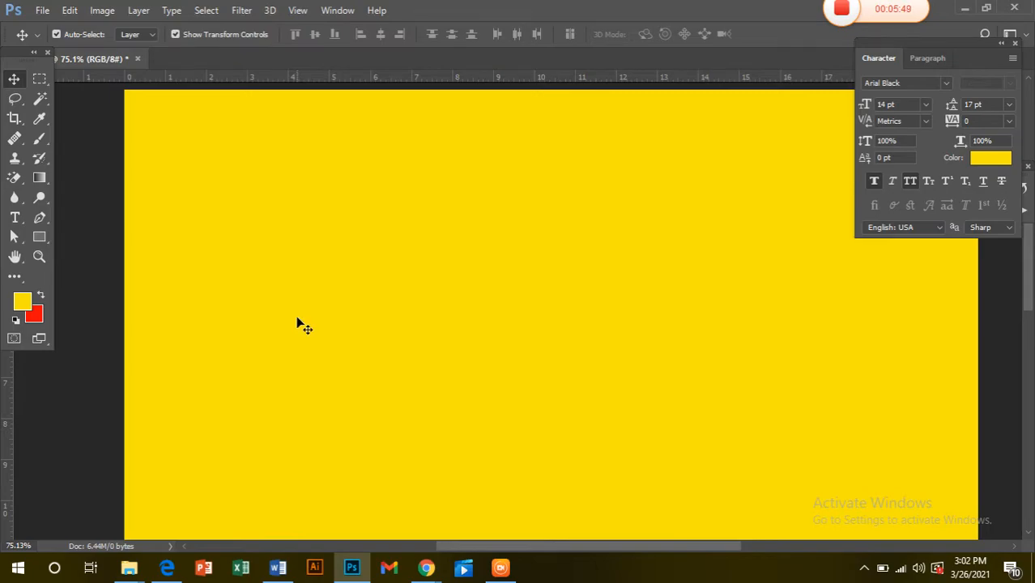
key("ctrl+BackSpace")
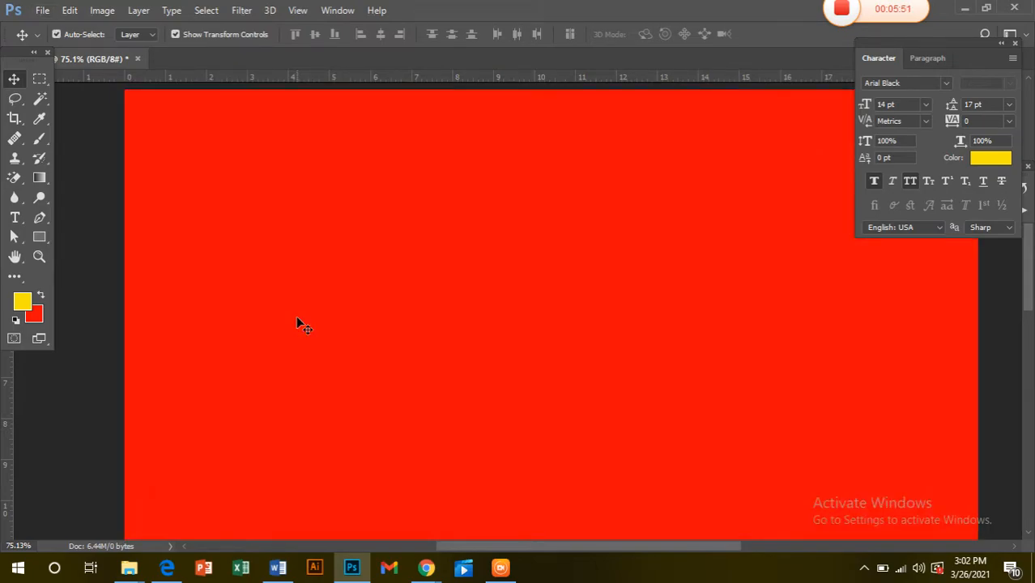
- Swap the foreground and background colors back and forth, ending with yellow as foreground and red as background
left_click(43, 296)
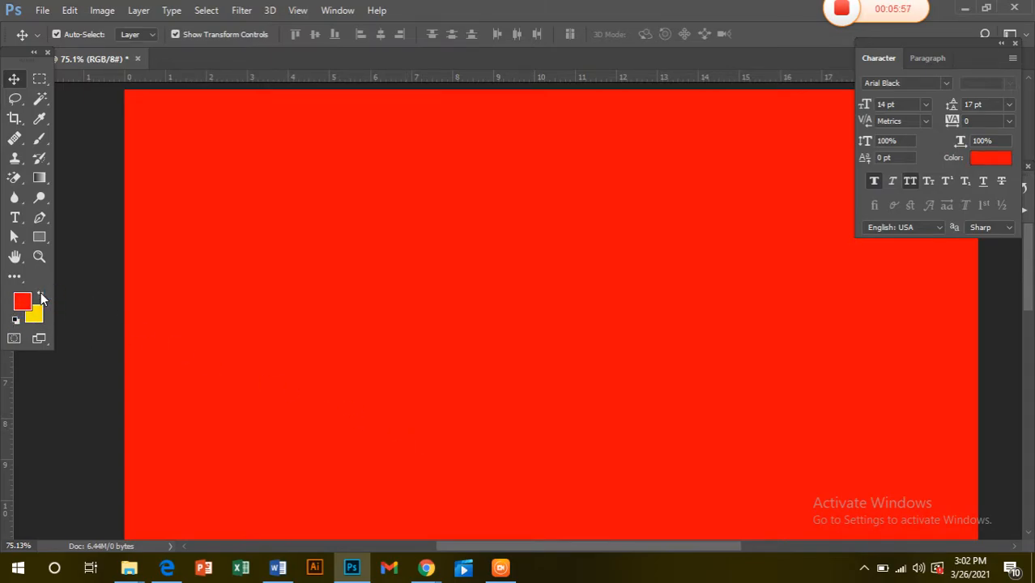
left_click(43, 297)
left_click(42, 296)
left_click(43, 298)
left_click(42, 296)
left_click(41, 297)
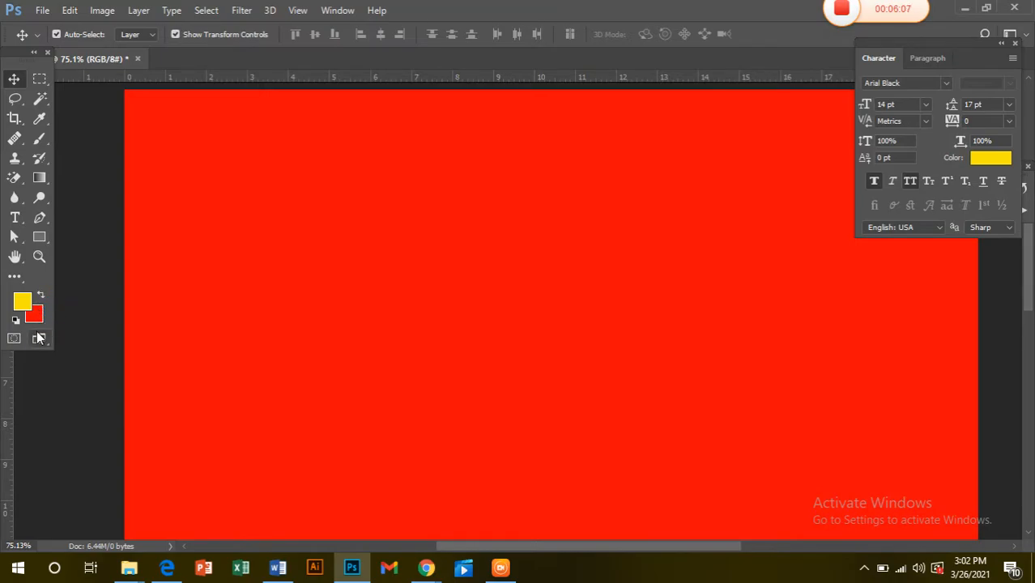
- Reset the colors to the default black and white, and set the foreground color to red (f40909)
left_click(16, 321)
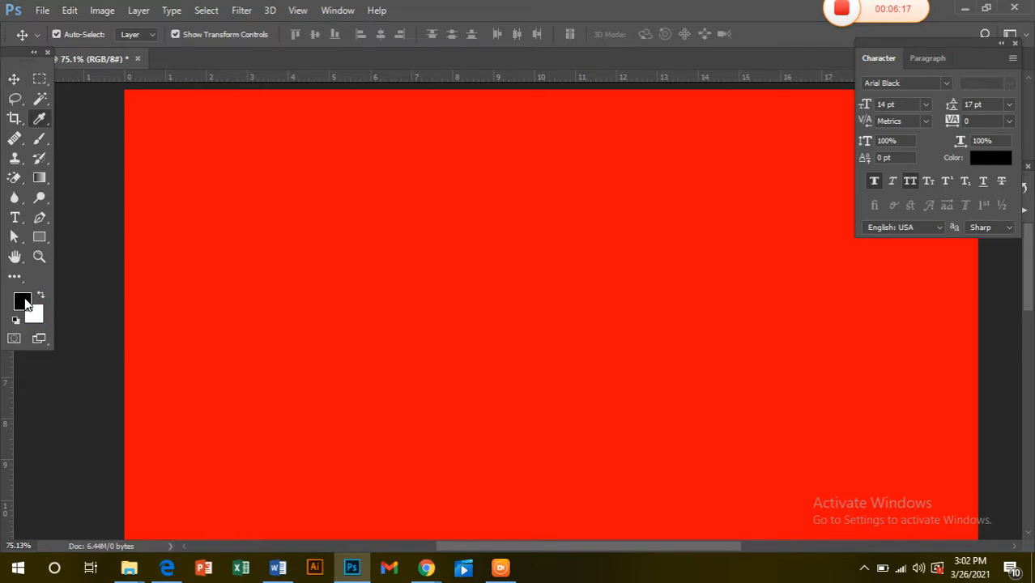
left_click(22, 301)
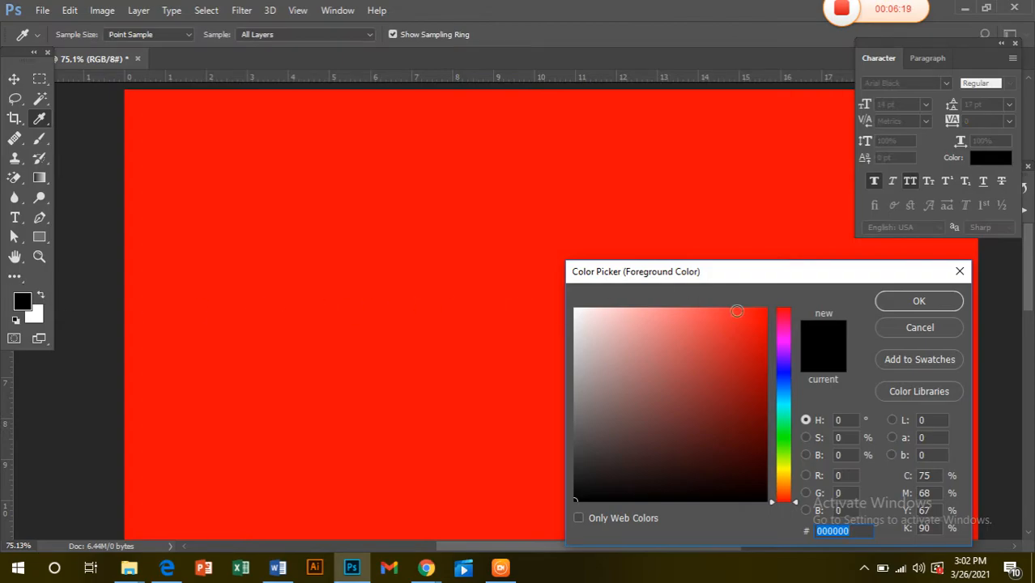
left_click(760, 316)
left_click(918, 302)
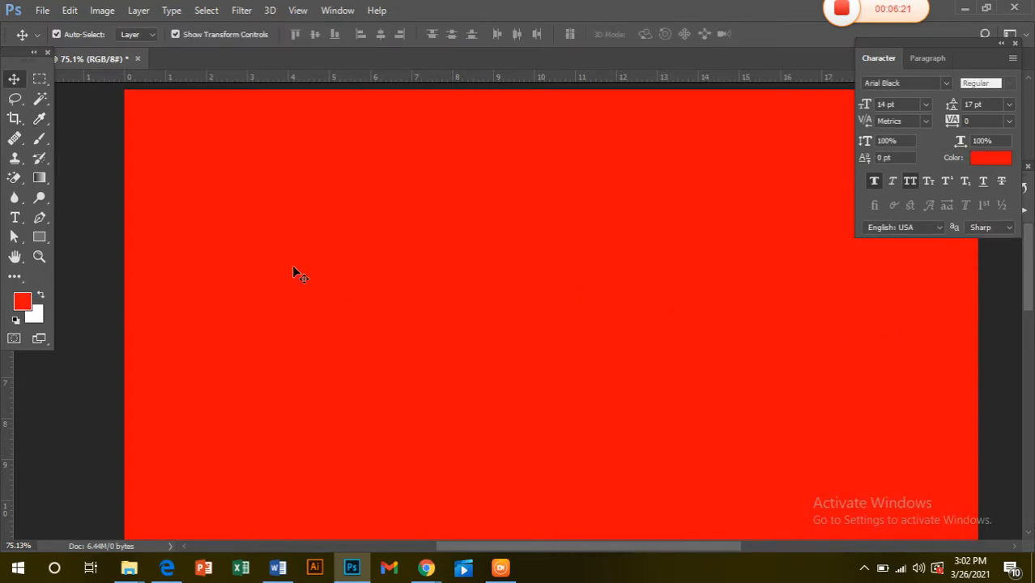
- Set the background color to dark brown (211111) and fill the canvas with it
left_click(42, 316)
left_click(668, 476)
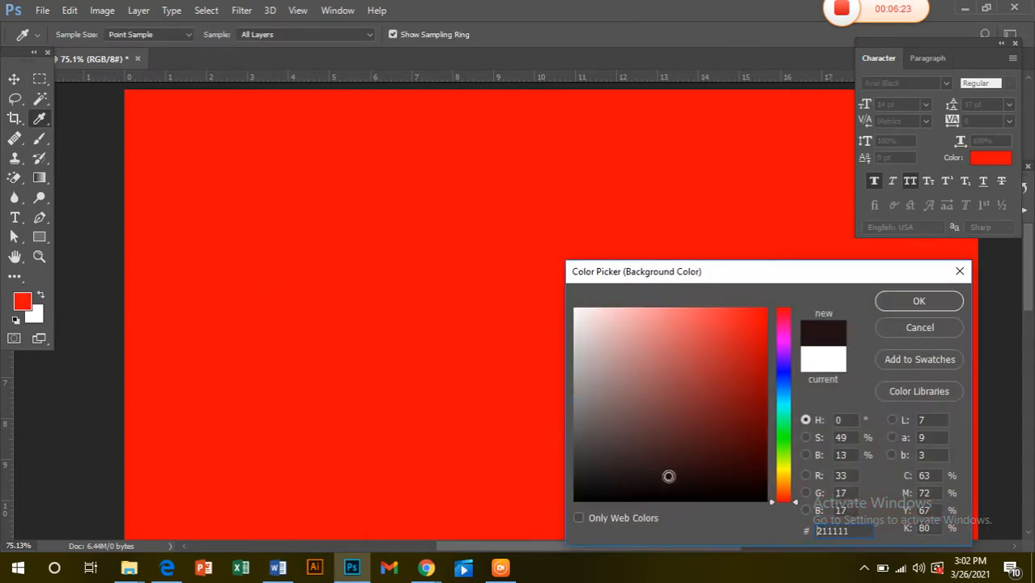
left_click(902, 300)
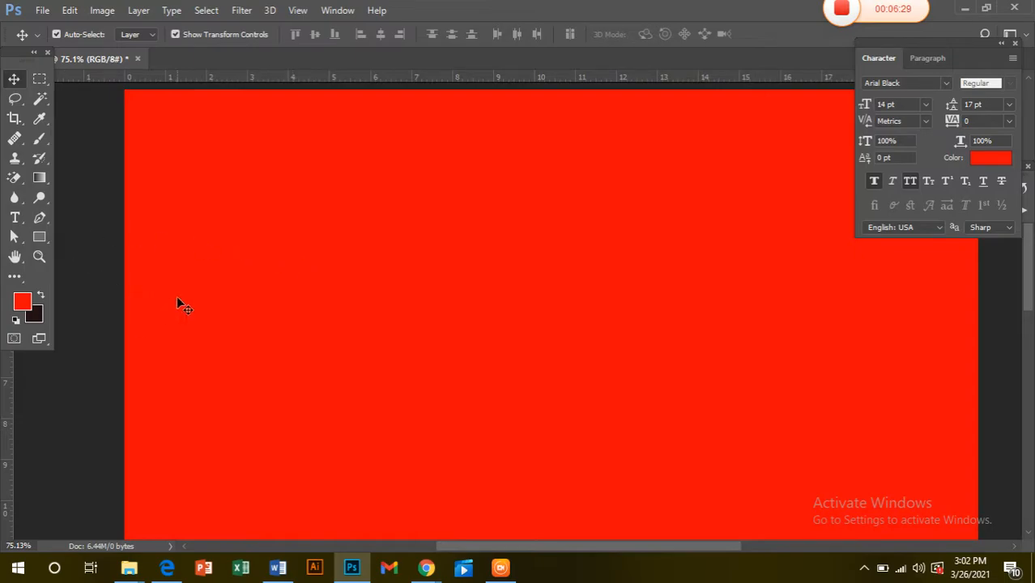
key("ctrl+BackSpace")
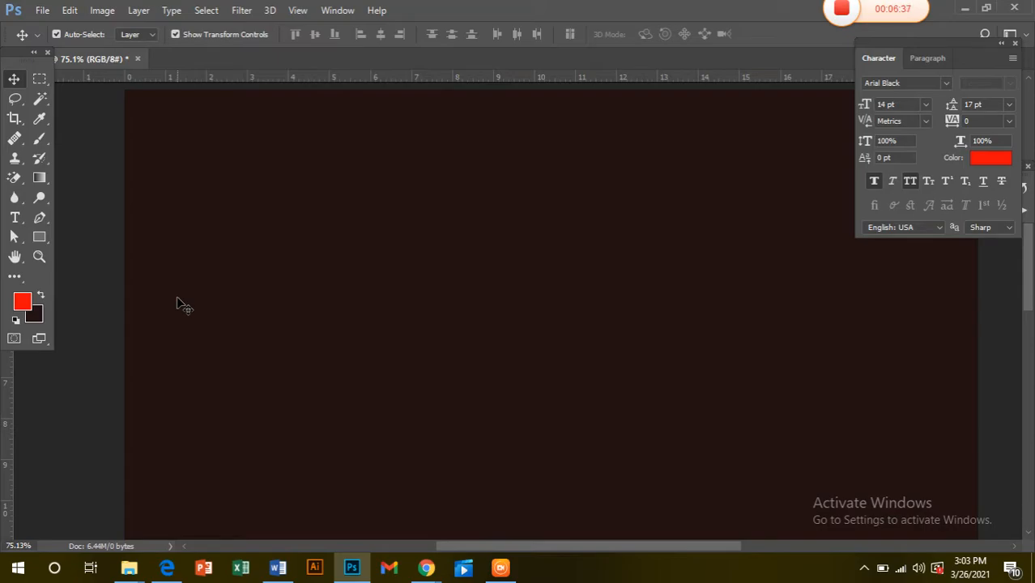
- Swap the foreground and background colors several times, ending with dark brown as foreground and red as background
key("x")
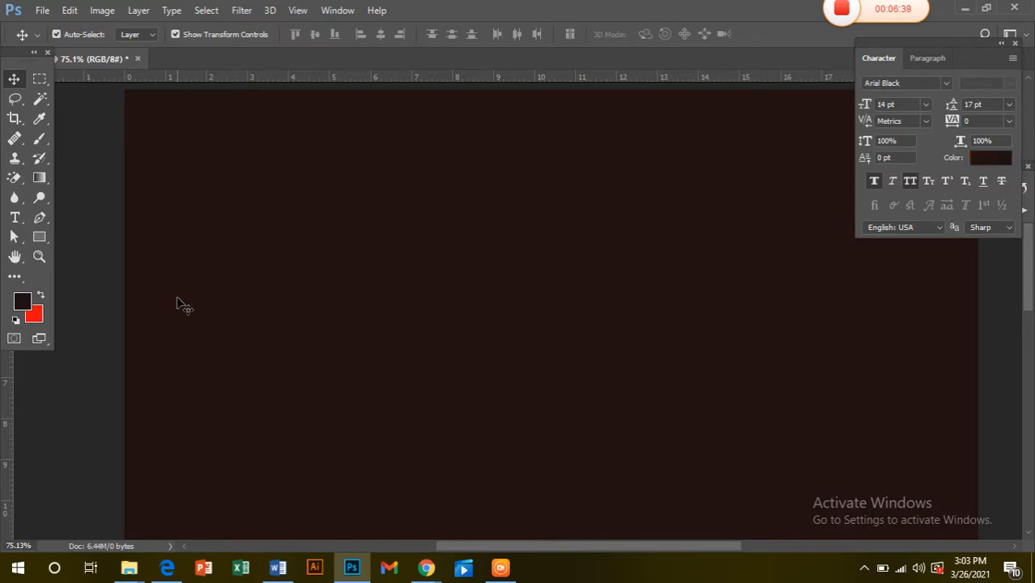
key("x")
key("x")
- Examine the foreground and background colors in the Color Picker, closing it each time without changing a color
left_click(28, 303)
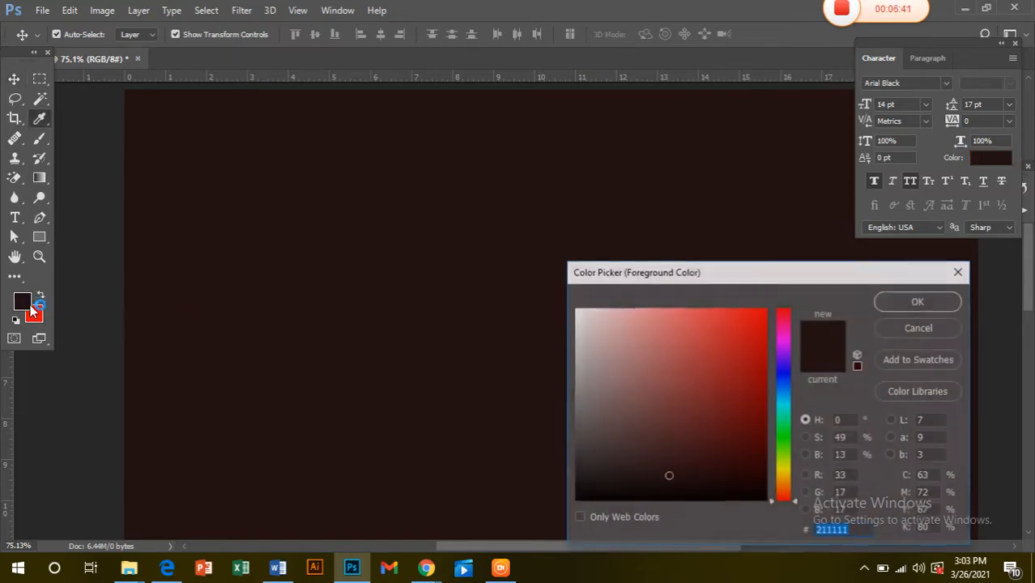
key("BackSpace")
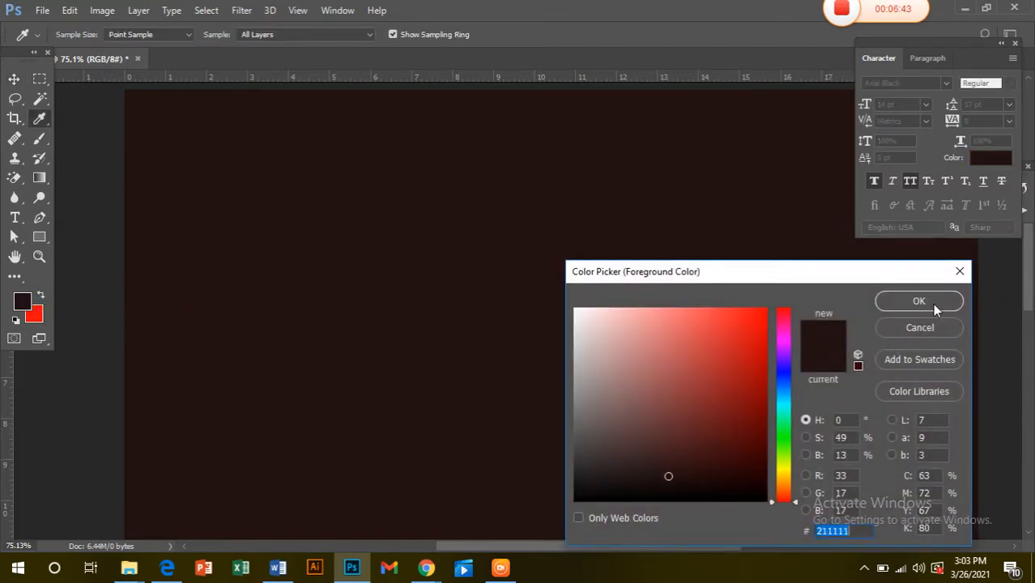
left_click(932, 303)
left_click(527, 226)
left_click(971, 276)
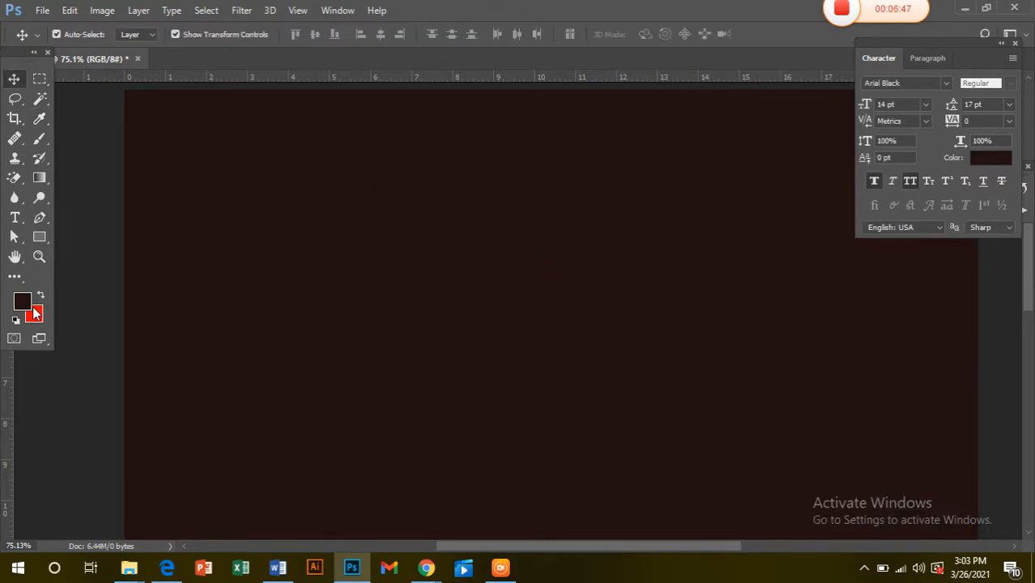
left_click(33, 314)
left_click(959, 271)
left_click(40, 316)
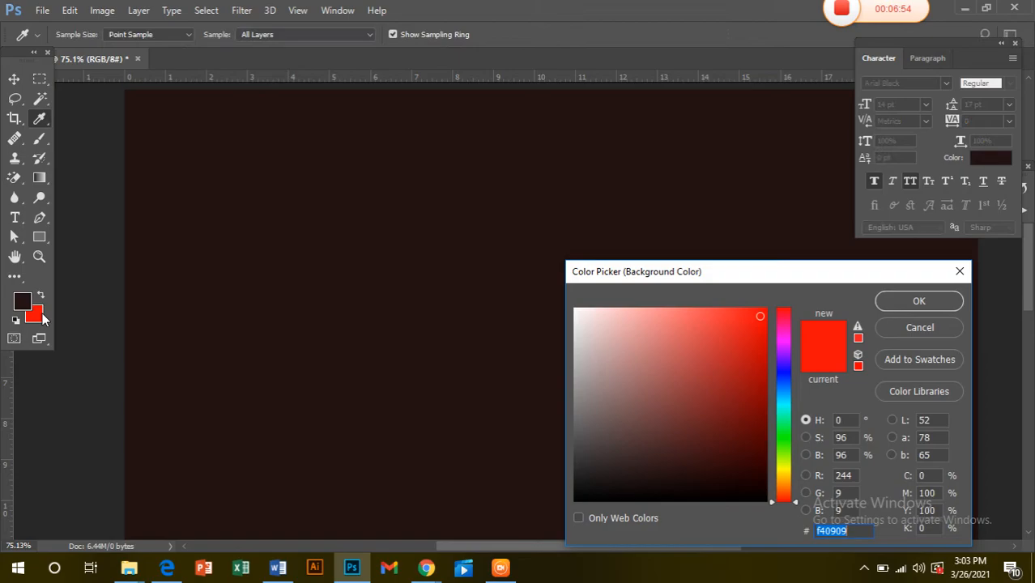
left_click(959, 271)
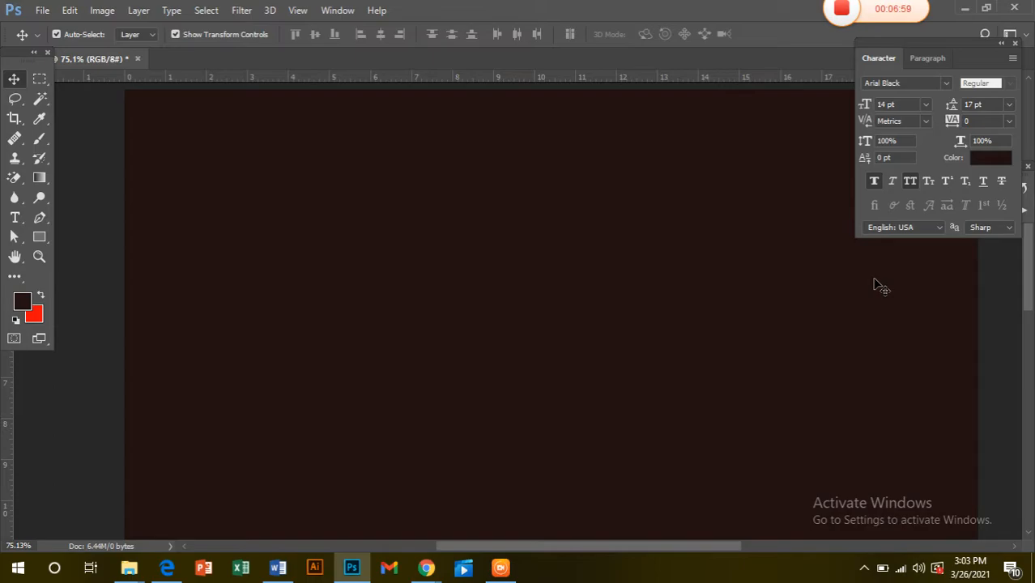
- Swap the colors so red is the foreground, and fill the canvas with it
key("x")
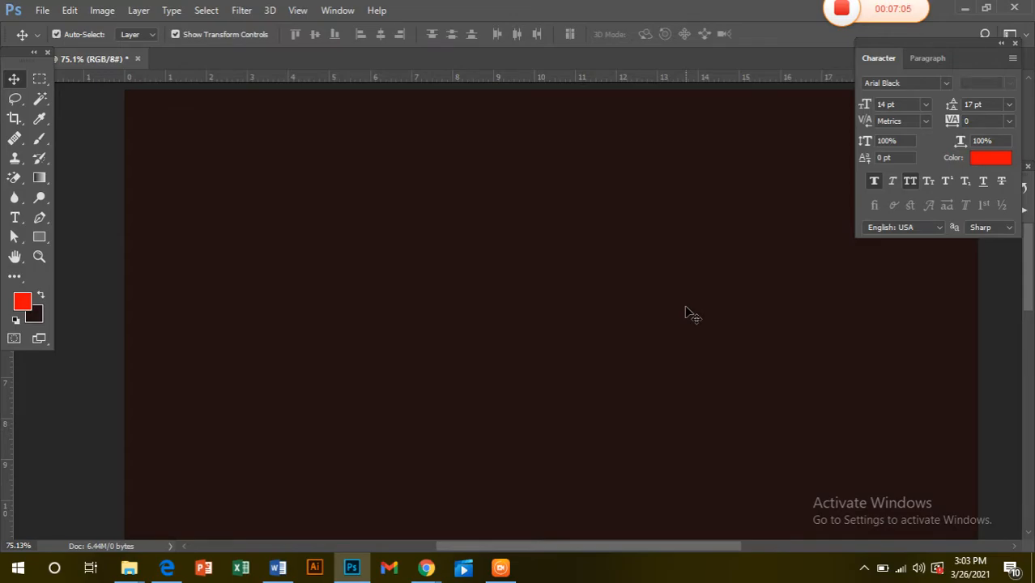
key("alt+BackSpace")
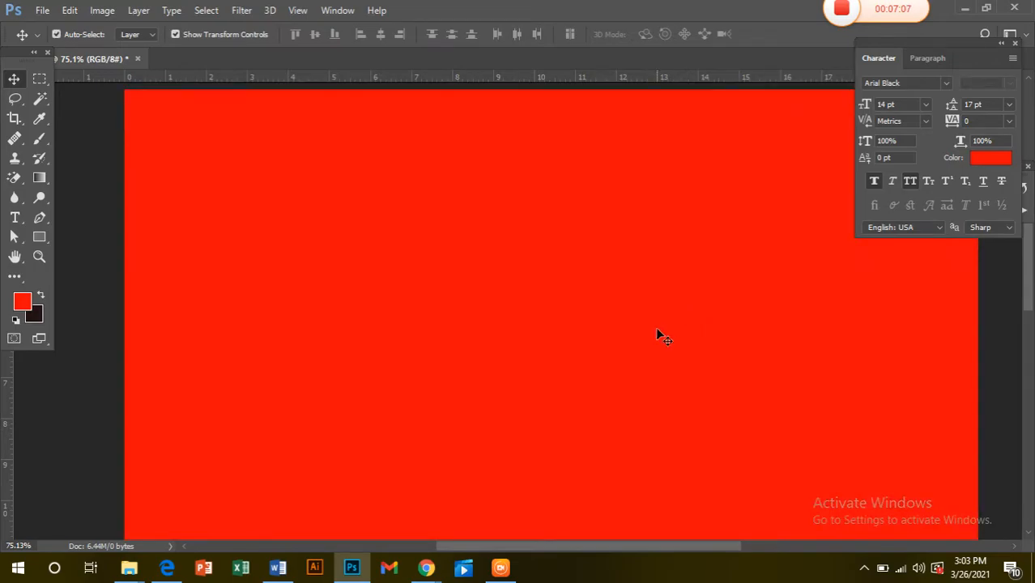
scroll(656, 332, "down", 1)
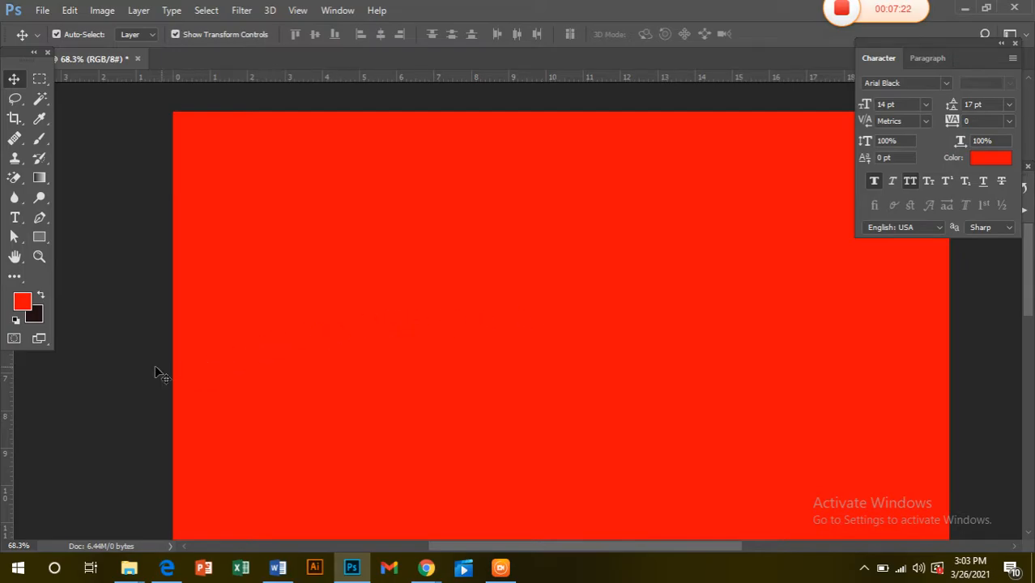
- Reset the foreground and background colors to default black and white, and try to move the red background layer
left_click(12, 318)
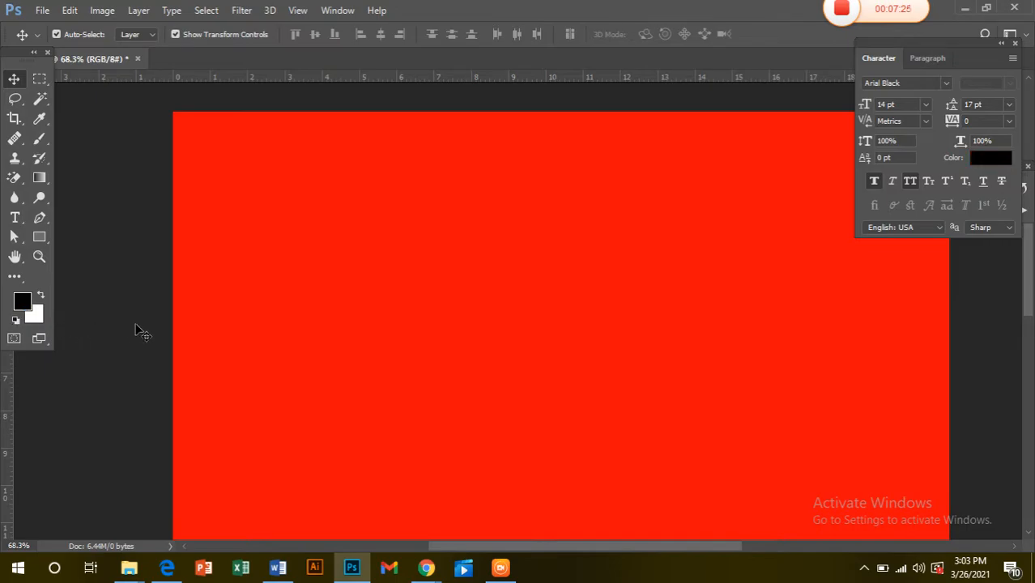
left_click_drag(252, 330, 370, 410)
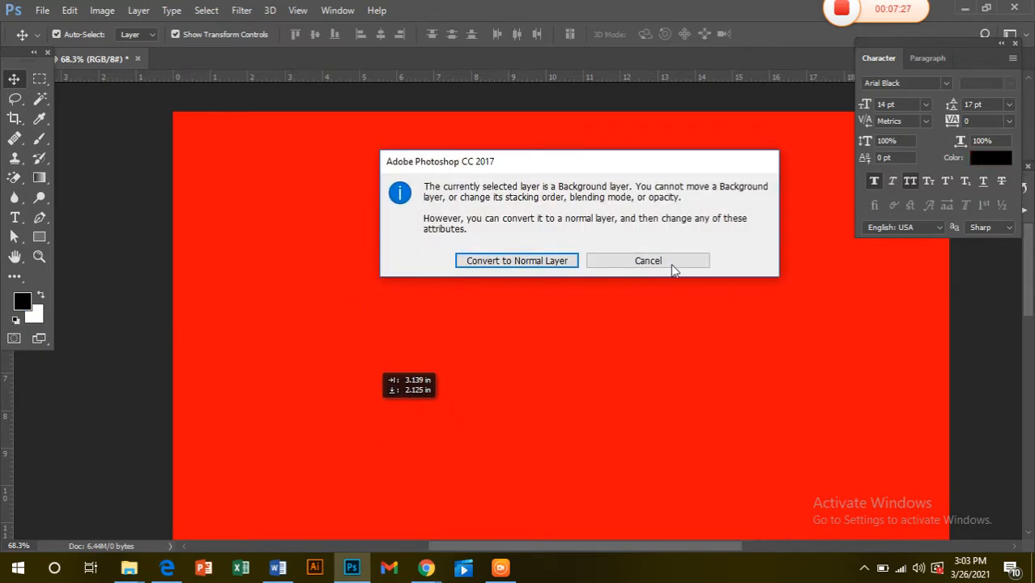
left_click(675, 261)
left_click_drag(744, 384, 481, 508)
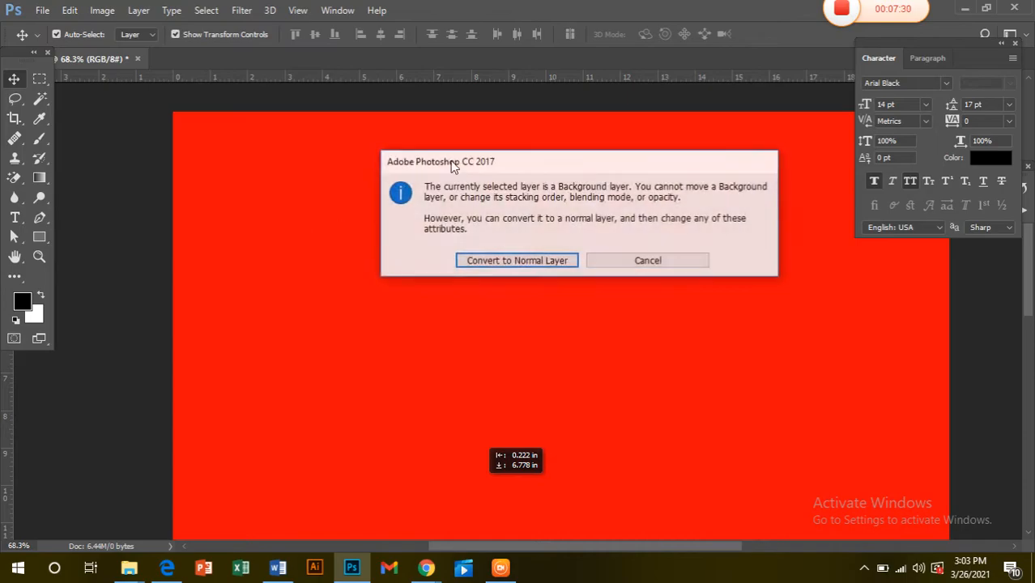
left_click(698, 260)
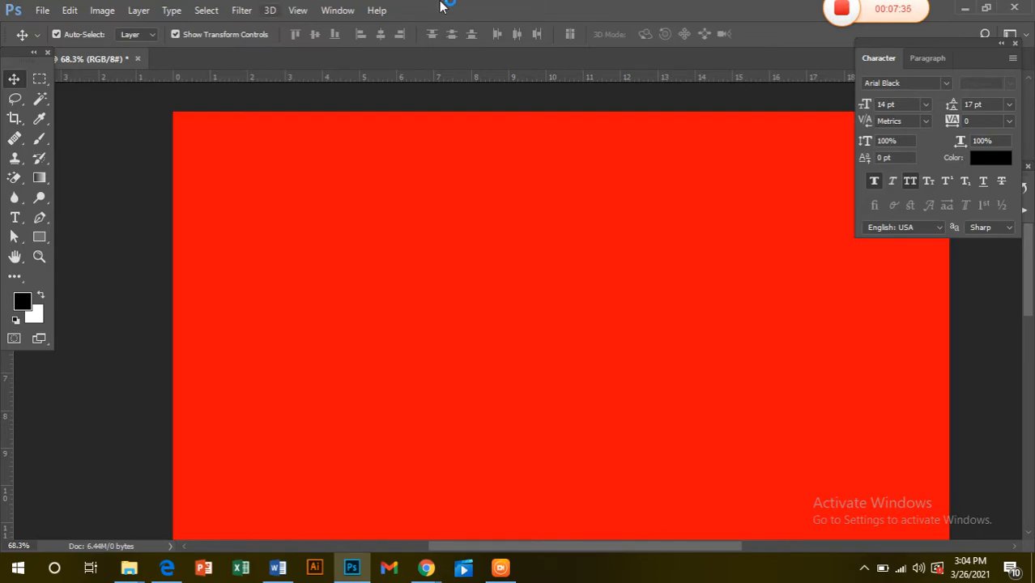
- Select the Rectangular Marquee tool, and fill the whole canvas with the black foreground color
left_click(35, 84)
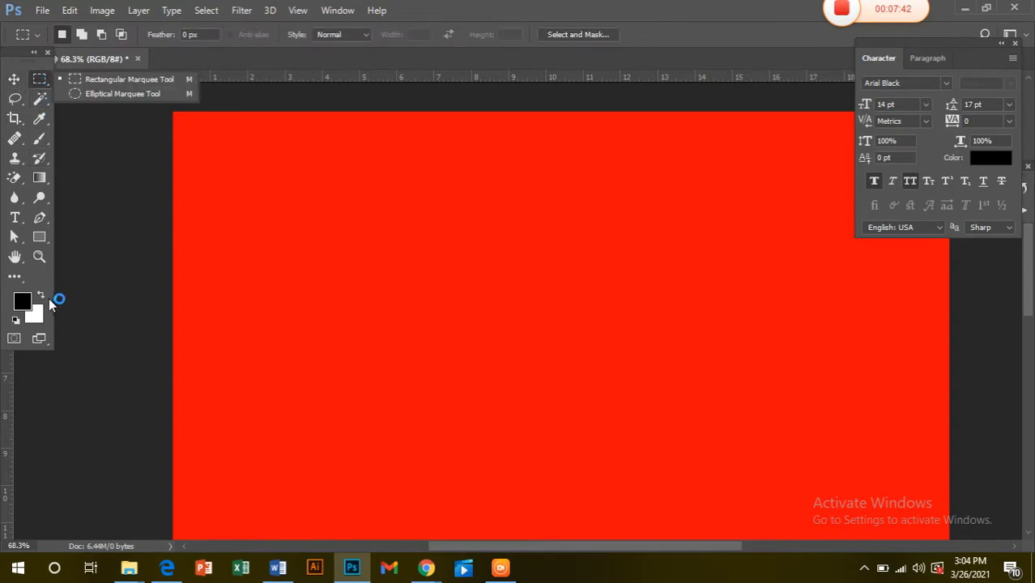
left_click(33, 315)
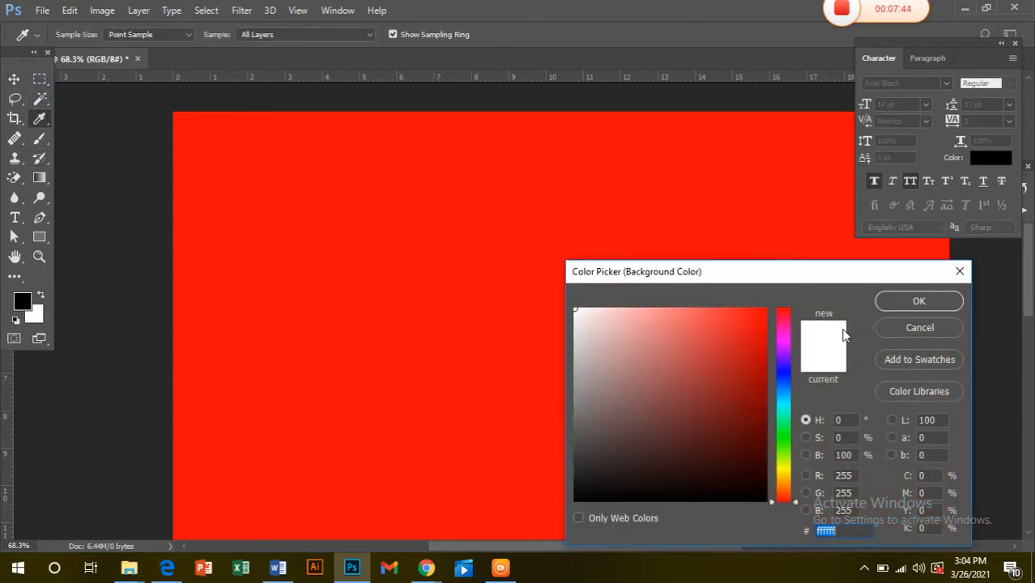
left_click(919, 300)
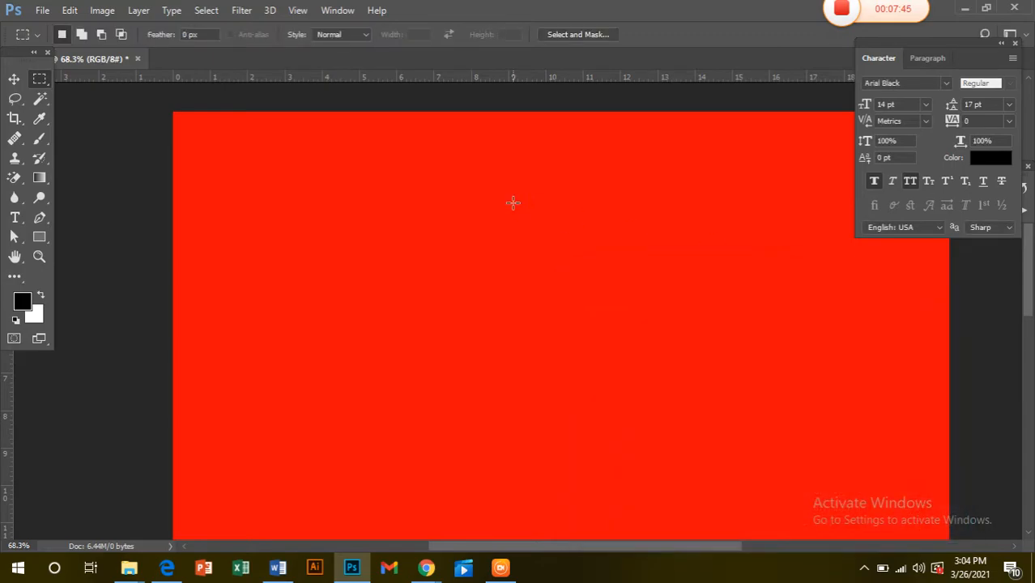
key("alt+BackSpace")
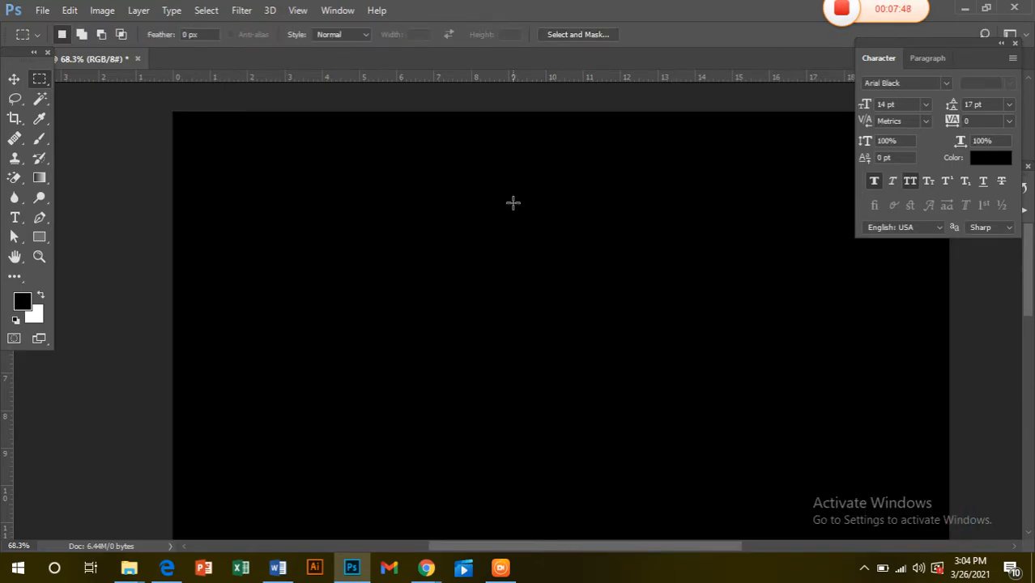
- Pick a near-white background color, swap it to the foreground and fill the canvas with it
left_click(32, 317)
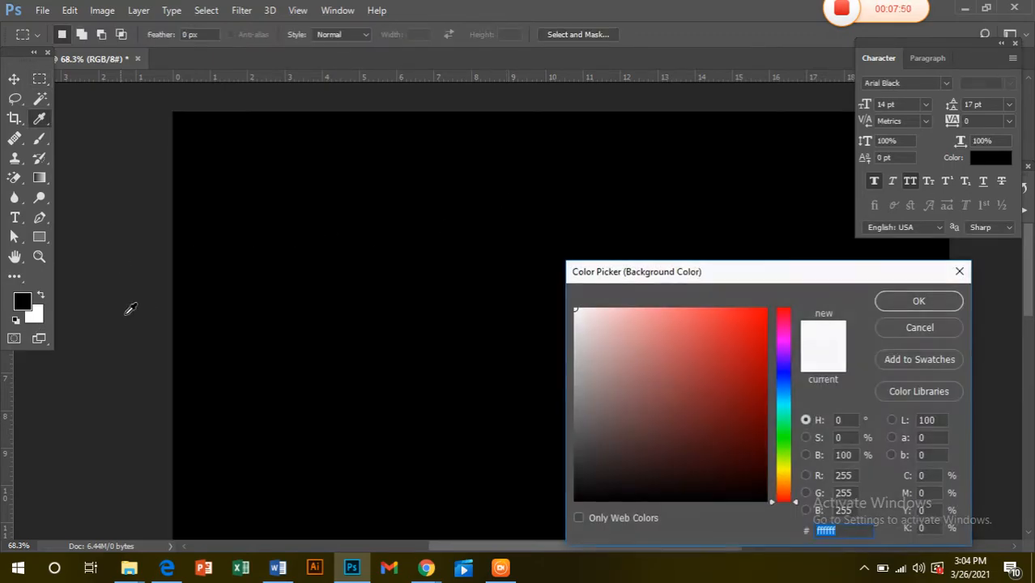
left_click(718, 330)
left_click(583, 316)
left_click(911, 296)
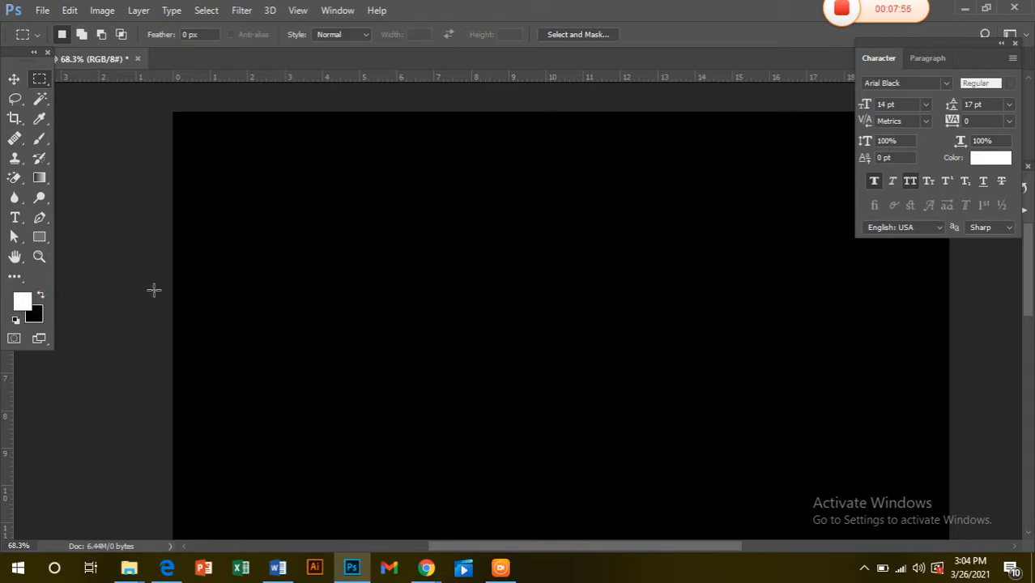
key("alt+BackSpace")
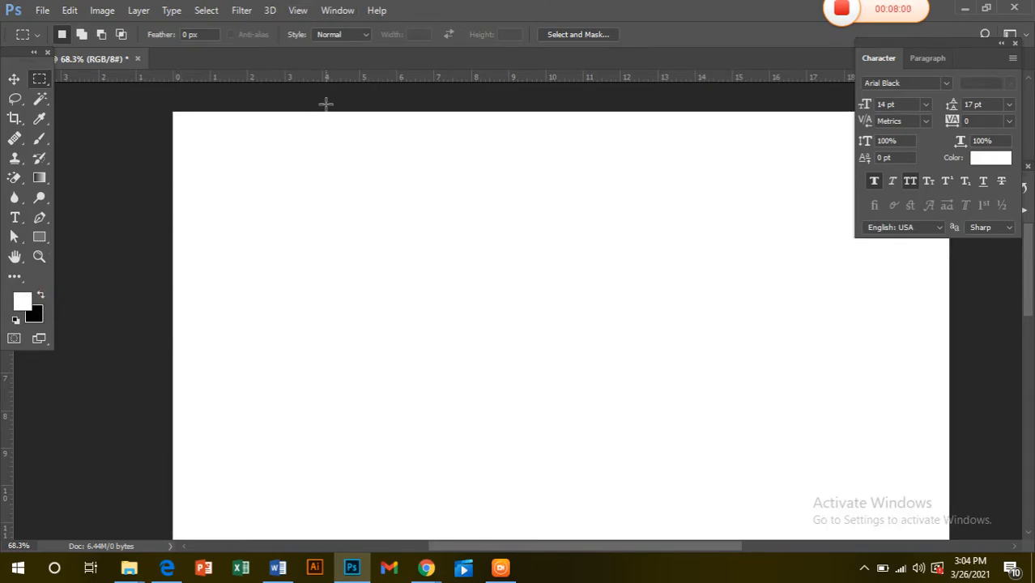
- Draw a rectangular marquee selection about 10.5 in wide in the middle of the canvas, and switch to the Move tool
left_click(34, 80)
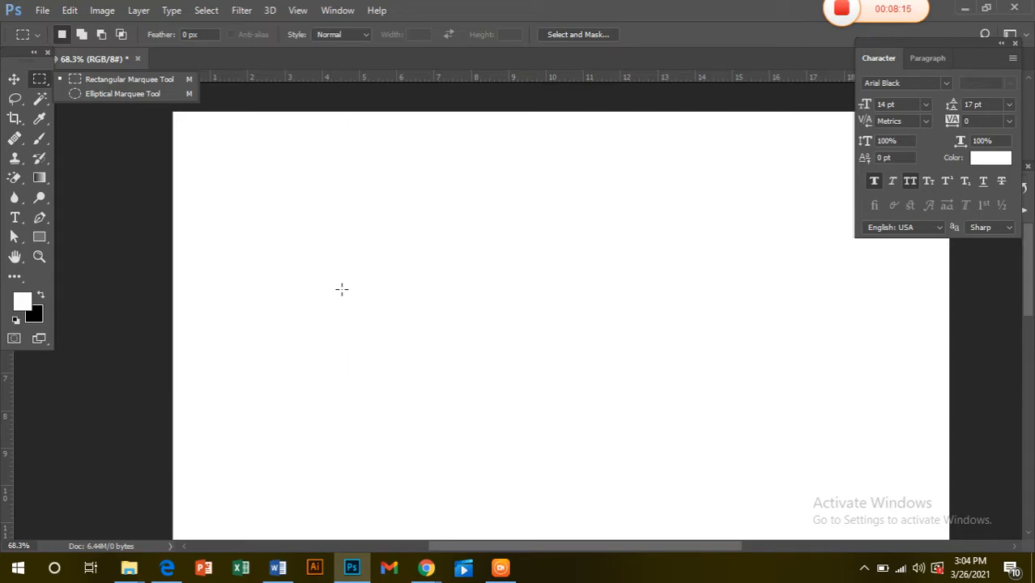
left_click(295, 210)
left_click_drag(297, 213, 687, 504)
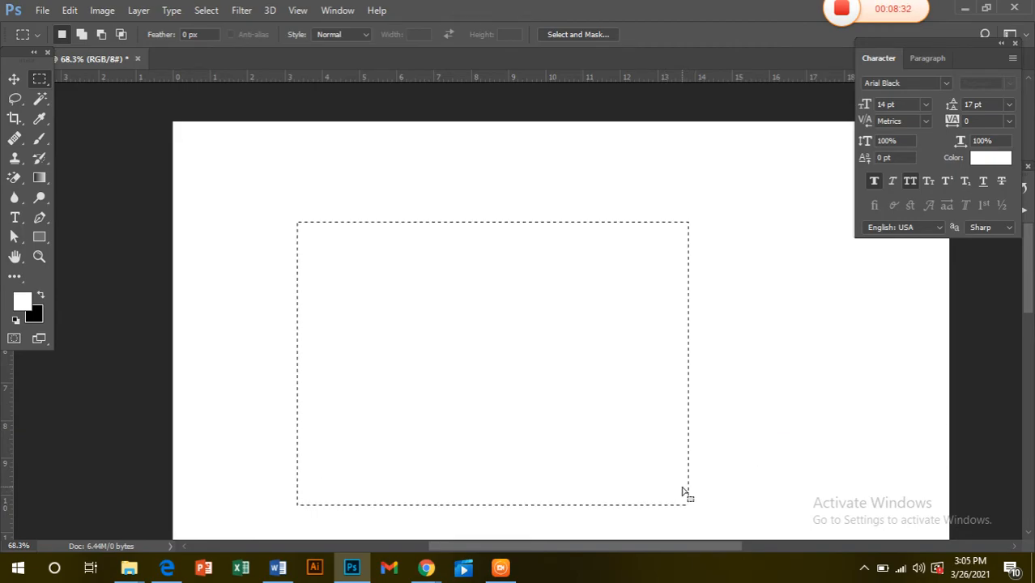
left_click(14, 78)
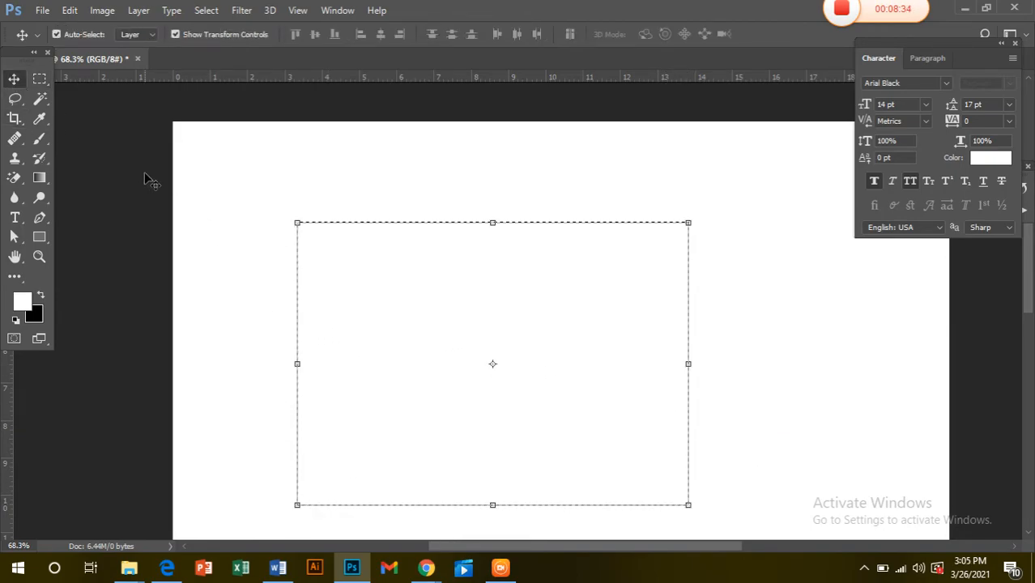
key("shift+F5")
left_click(642, 118)
key("shift+F5")
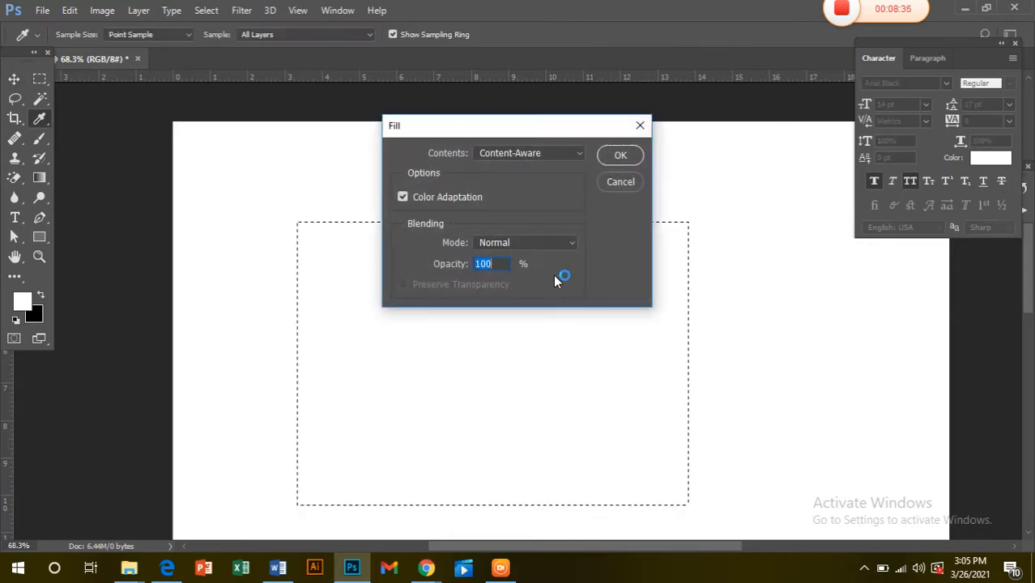
left_click(621, 155)
left_click(455, 224)
left_click(641, 123)
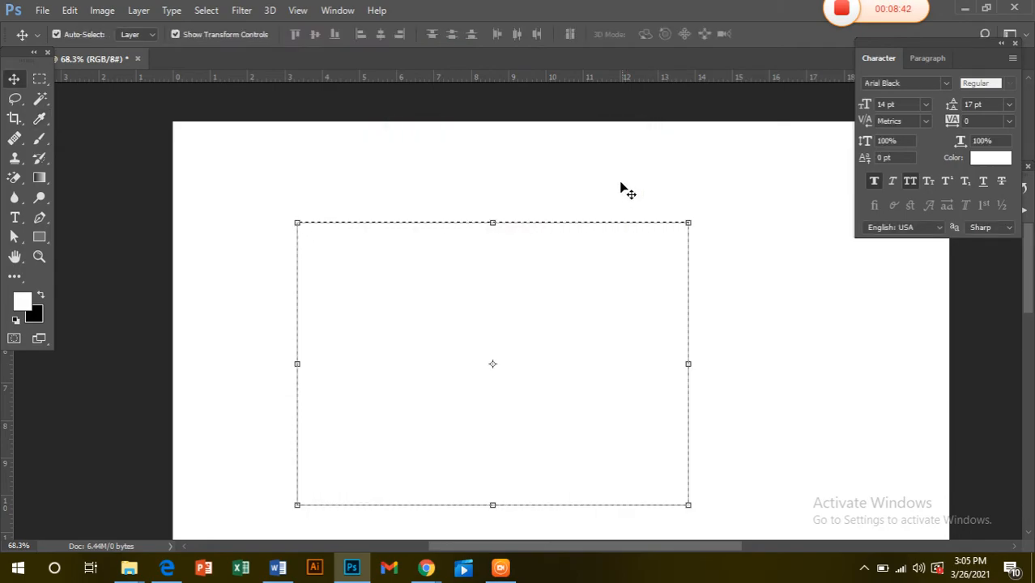
- Try moving the selected area across the canvas, and undo the move and clear the selection
left_click_drag(503, 299, 542, 255)
left_click_drag(739, 397, 671, 406)
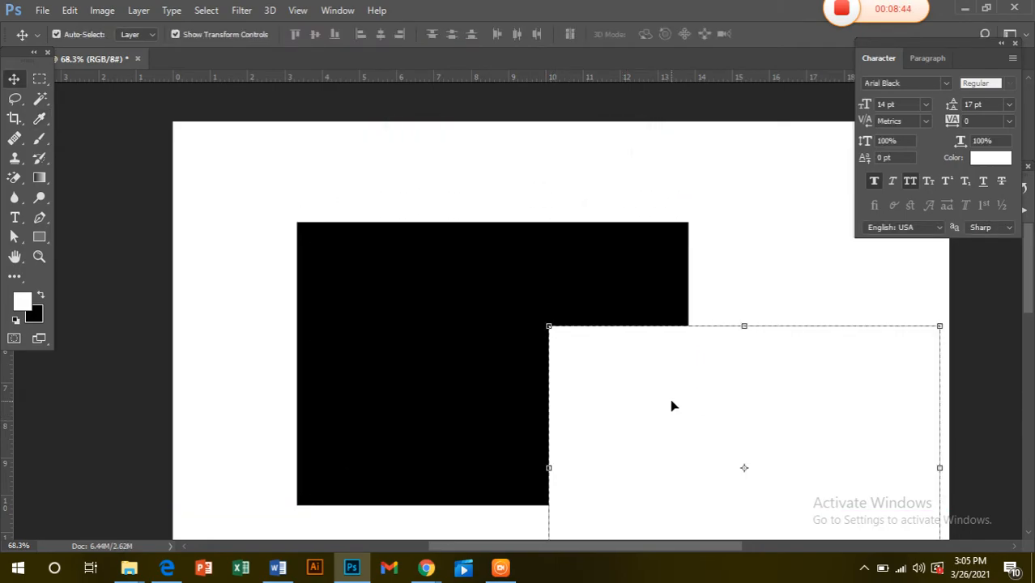
key("ctrl+z")
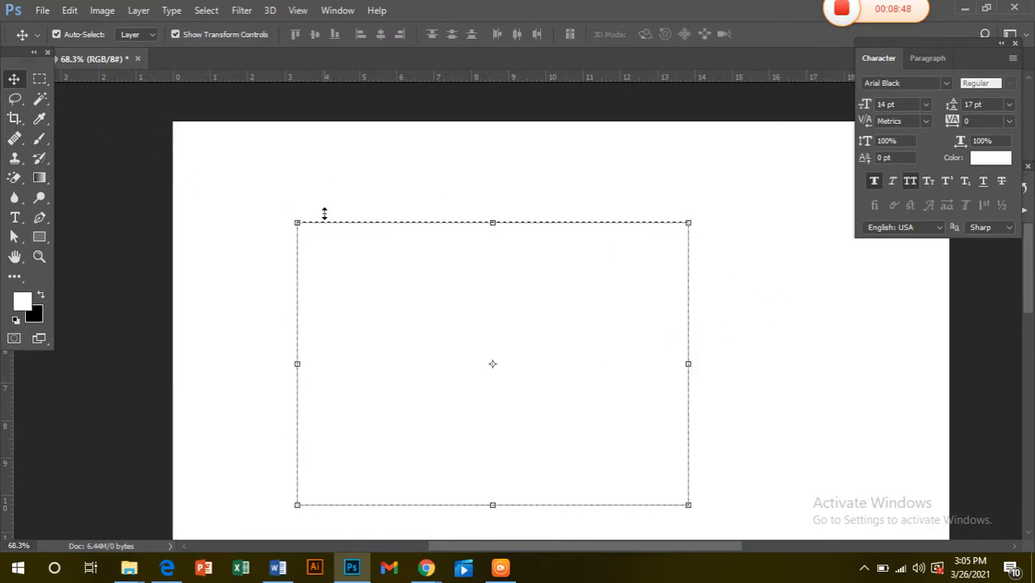
key("ctrl+z")
key("ctrl+z")
key("ctrl+z")
key("ctrl+z")
key("ctrl+d")
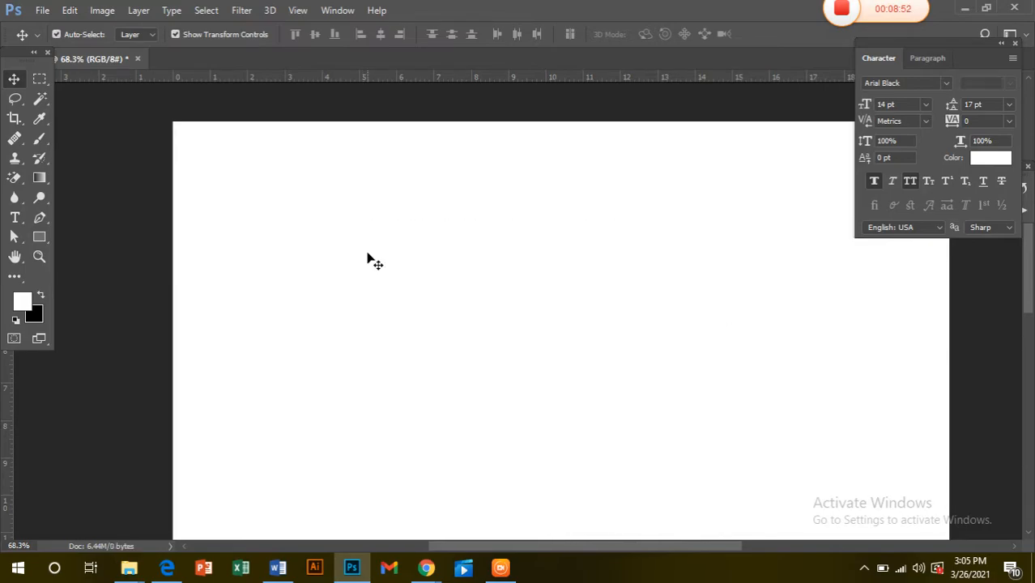
- Draw several rectangular marquee selections on the canvas at different zoom levels, and deselect the last one
left_click(41, 78)
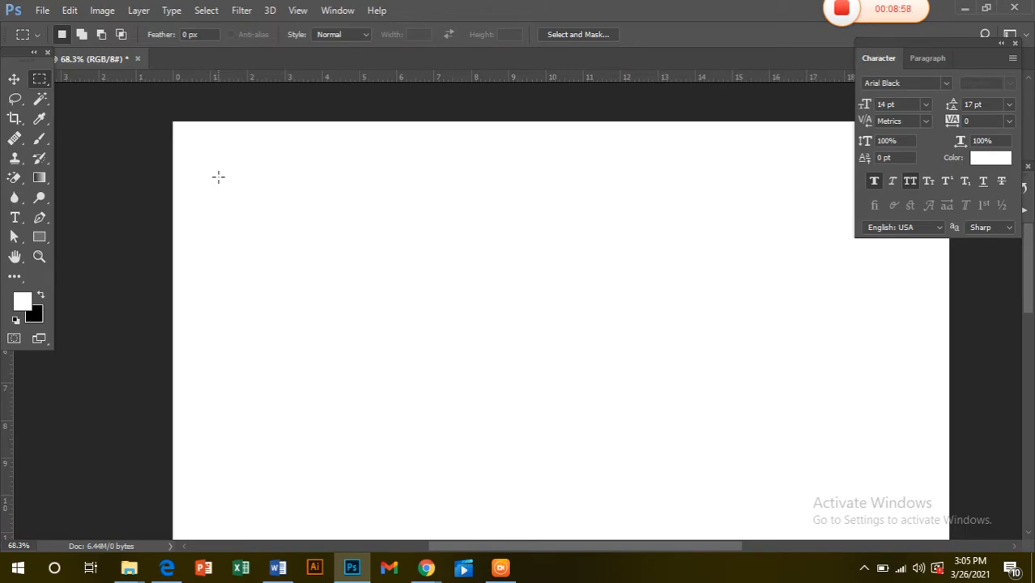
left_click_drag(218, 177, 463, 366)
left_click_drag(232, 164, 574, 272)
left_click_drag(532, 271, 455, 128)
scroll(557, 144, "up", 5)
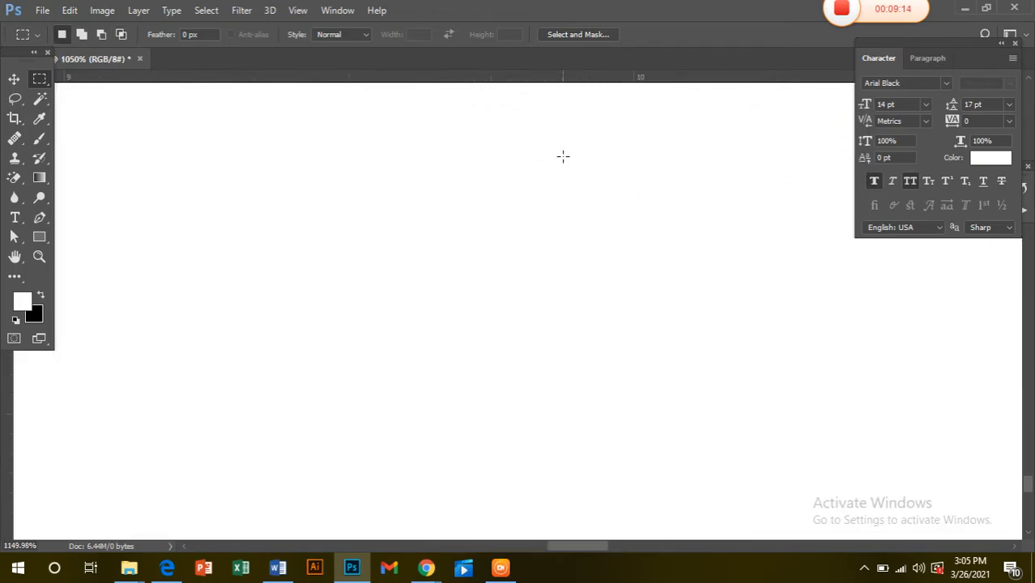
left_click_drag(411, 164, 701, 369)
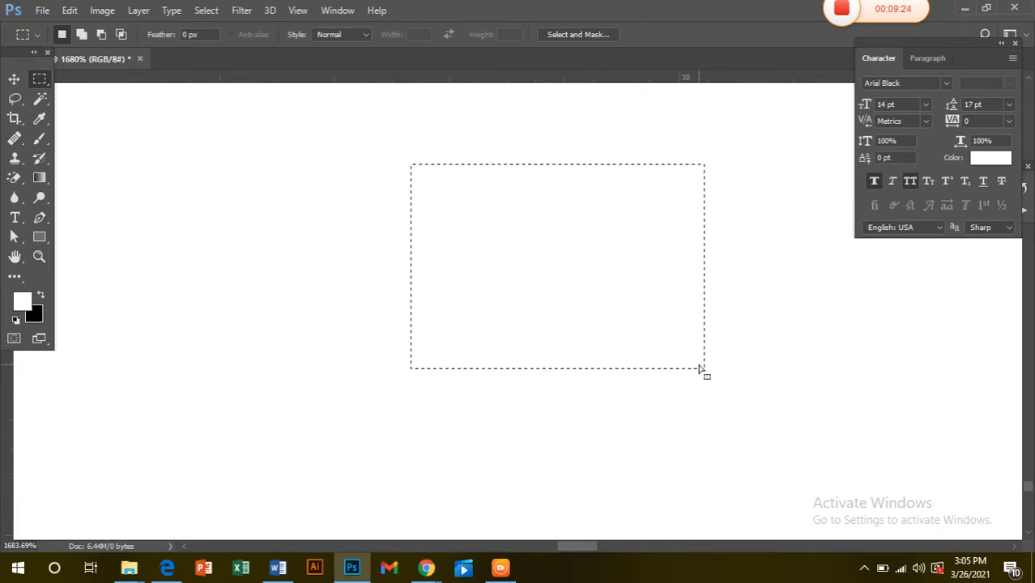
left_click(15, 79)
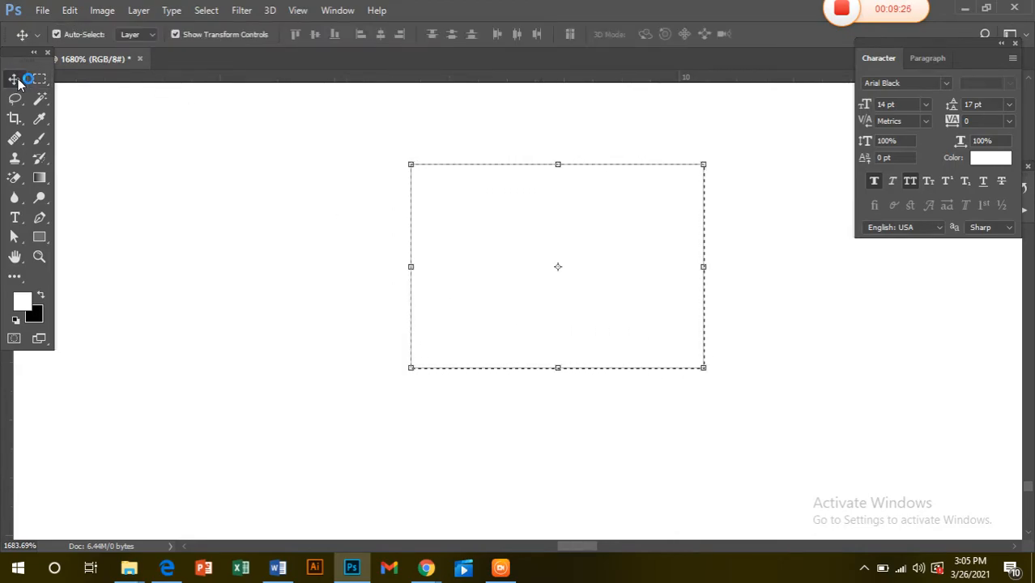
key("ctrl")
key("ctrl+d")
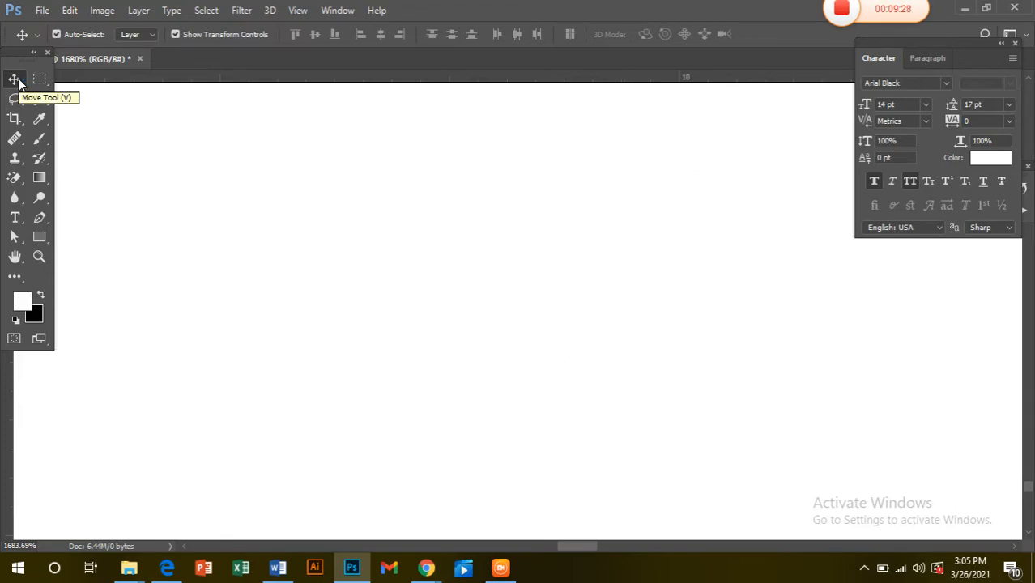
- Draw a rectangular selection about 0.39 in wide and 3.01 in high, and replace it with a smaller upright rectangle
left_click(39, 79)
left_click_drag(156, 203, 511, 346)
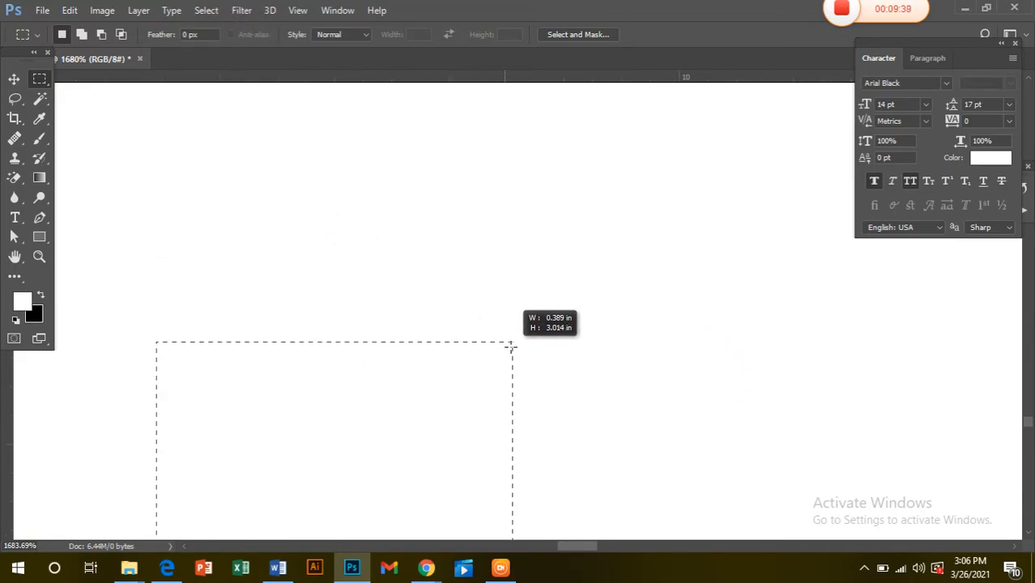
left_click_drag(253, 194, 253, 194)
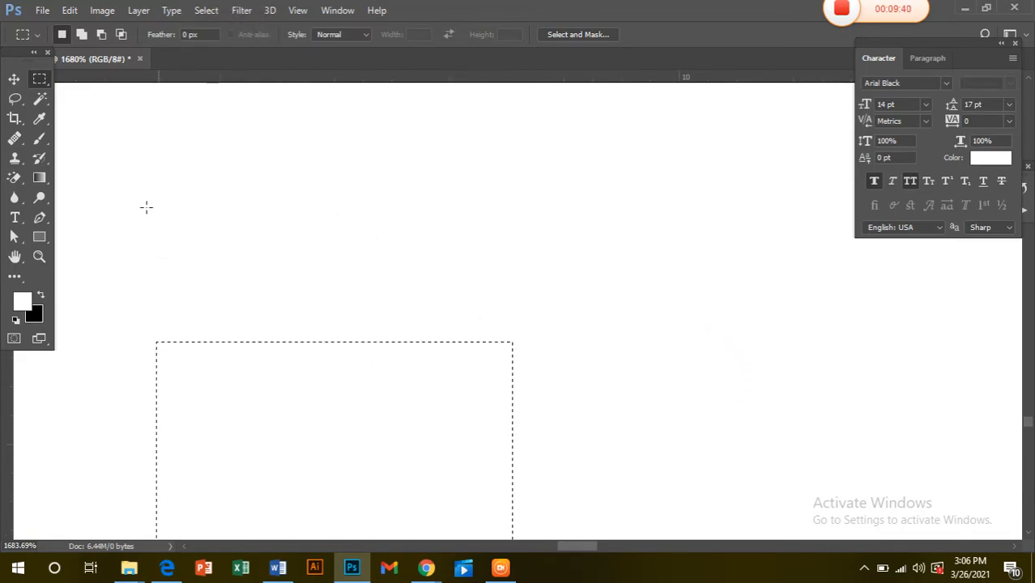
right_click(36, 80)
left_click_drag(208, 195, 372, 405)
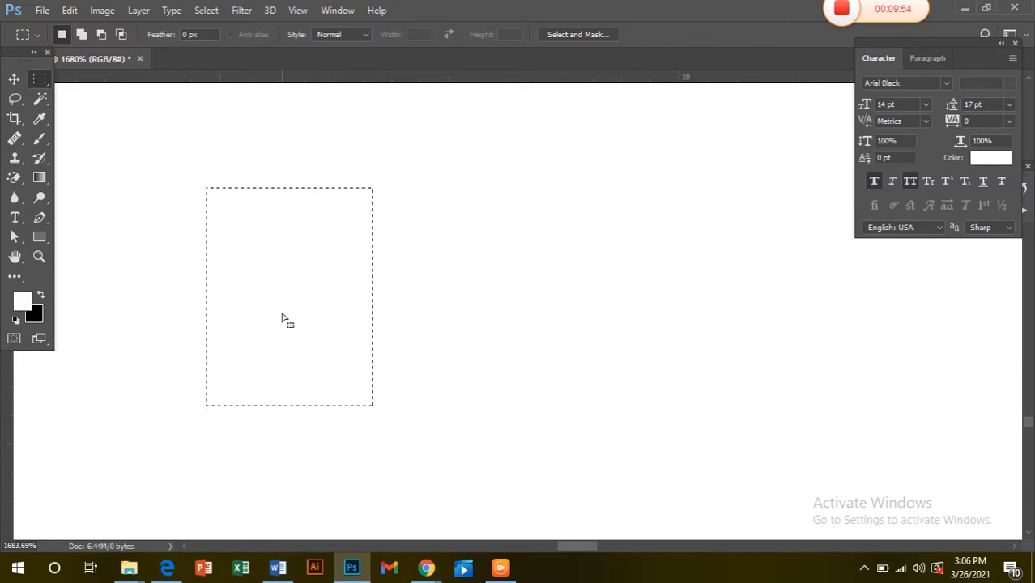
- Draw several selections with the Elliptical Marquee tool, ending with a nearly circular one
left_click(44, 81)
left_click(102, 100)
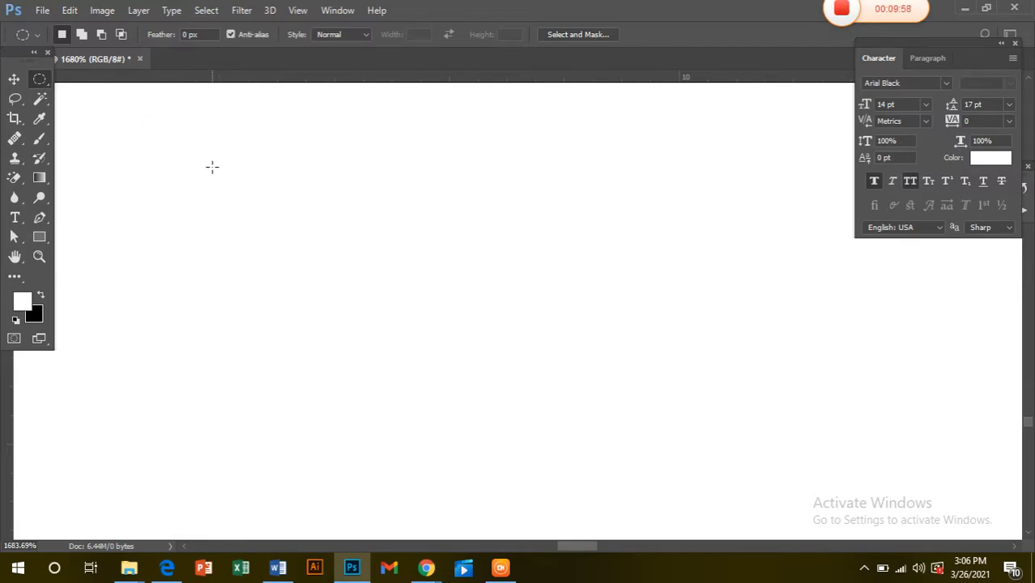
left_click_drag(212, 167, 147, 360)
left_click_drag(234, 240, 441, 367)
left_click_drag(185, 169, 388, 384)
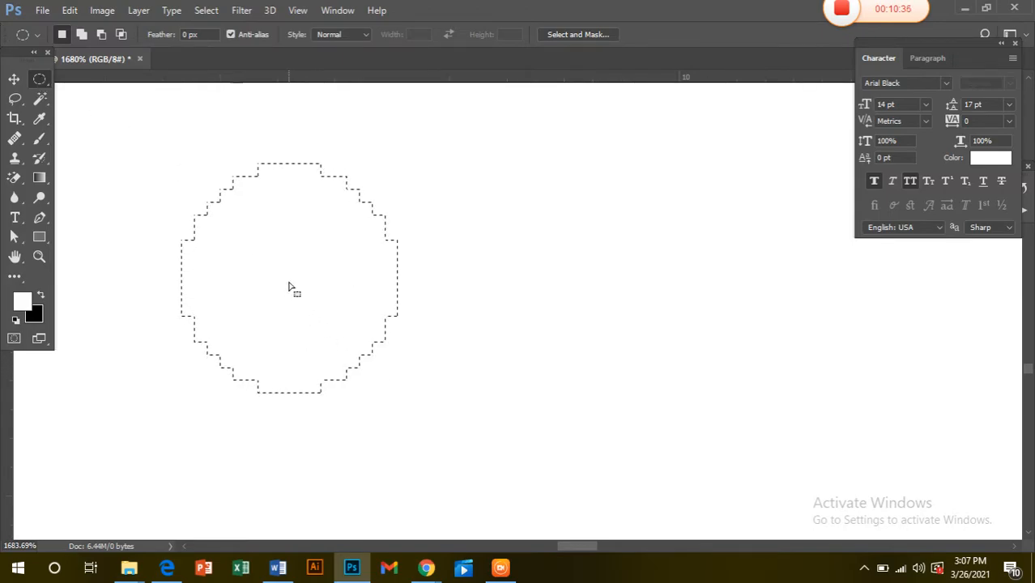
- Set the foreground color to bright red (f30f0f) and clear the elliptical selection
left_click(26, 303)
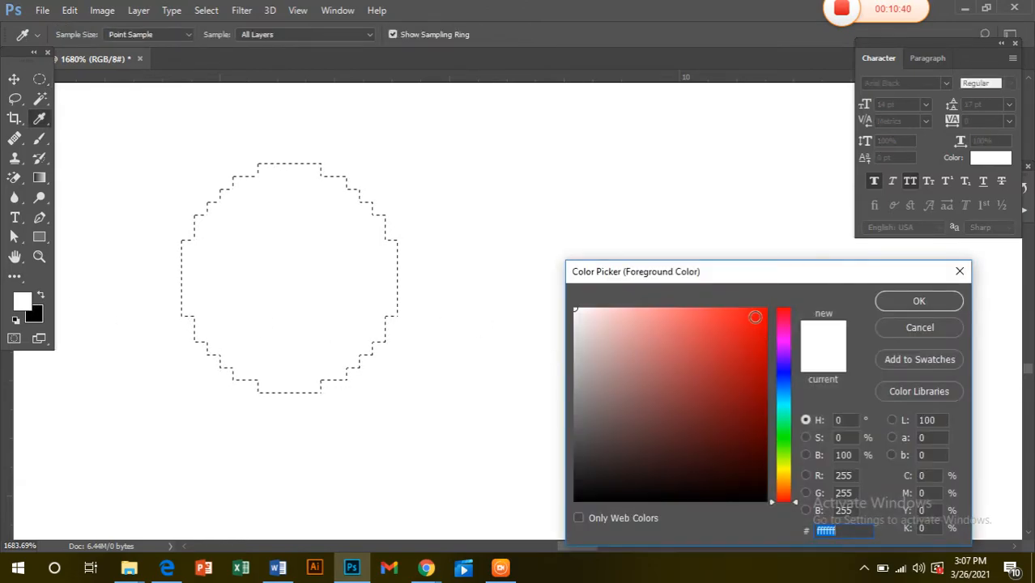
left_click(755, 317)
left_click(919, 300)
key("ctrl+d")
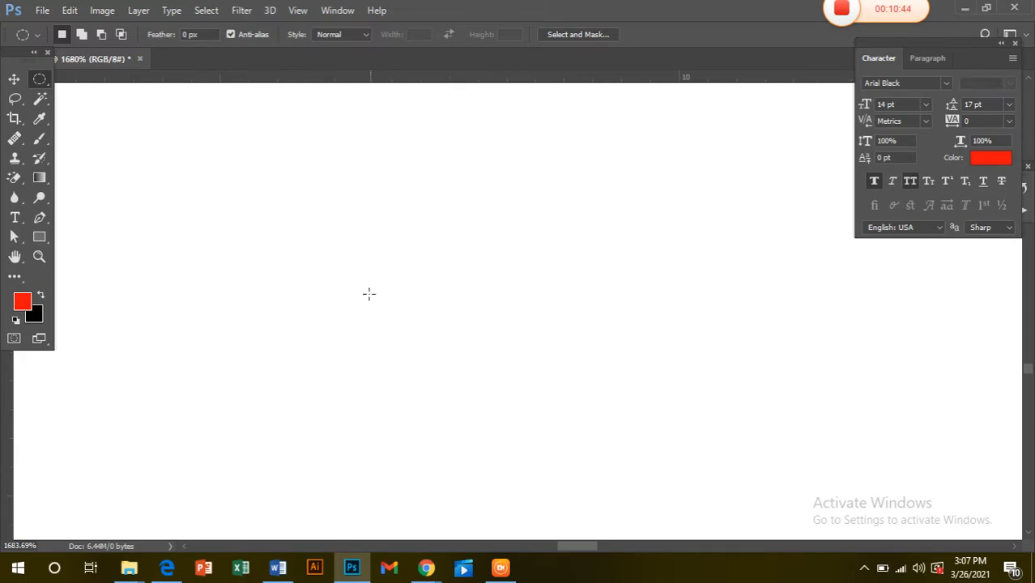
left_click(25, 303)
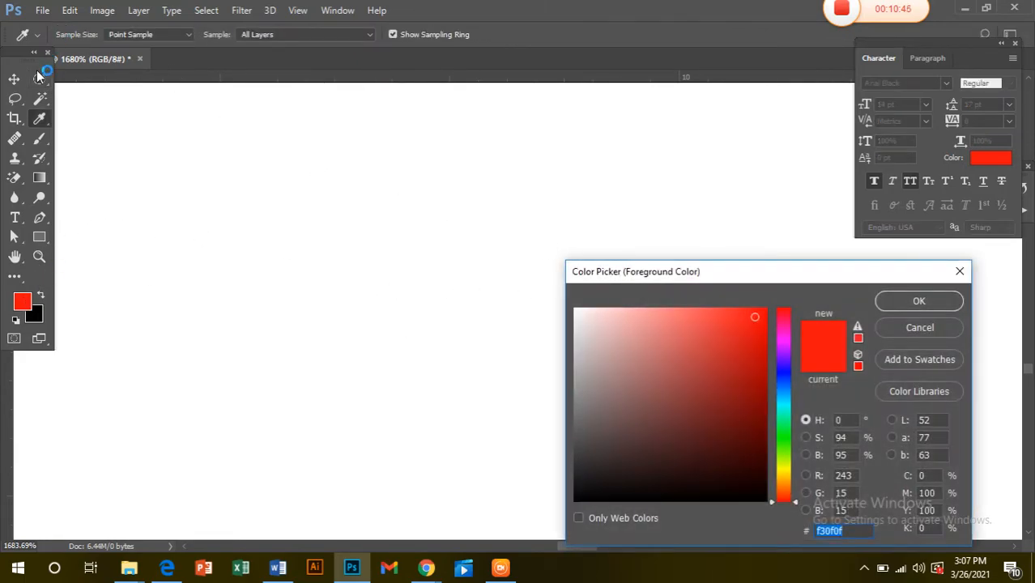
left_click(959, 271)
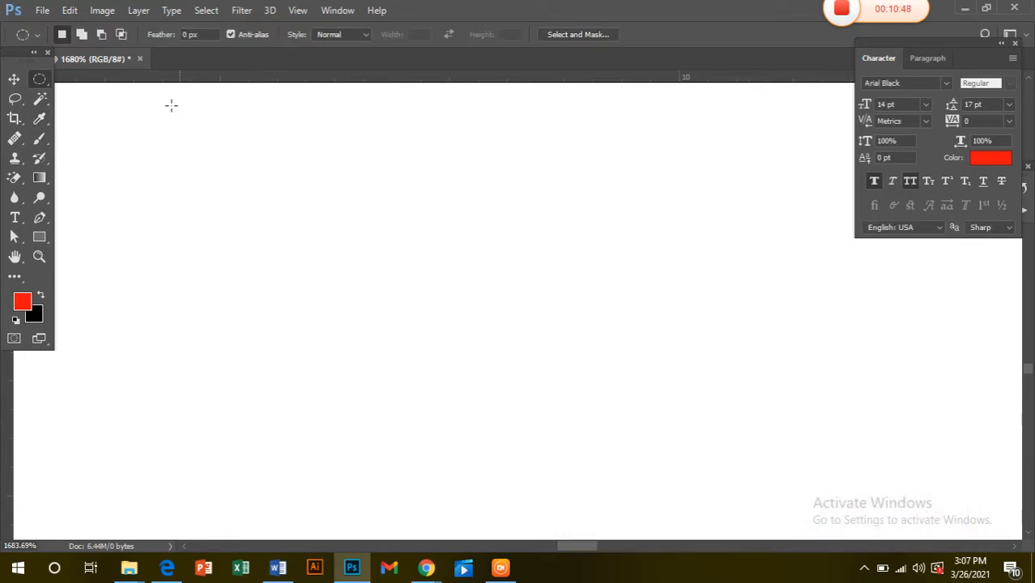
- Draw a larger, nearly circular selection, and change the text color to a lighter, less saturated red
left_click_drag(520, 420, 566, 469)
left_click(982, 161)
left_click(712, 339)
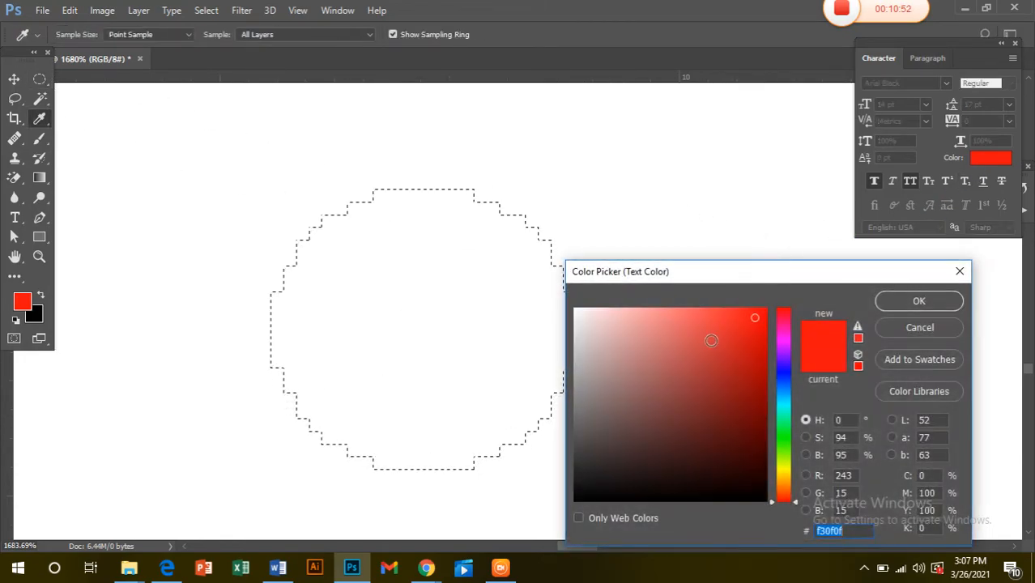
left_click(923, 301)
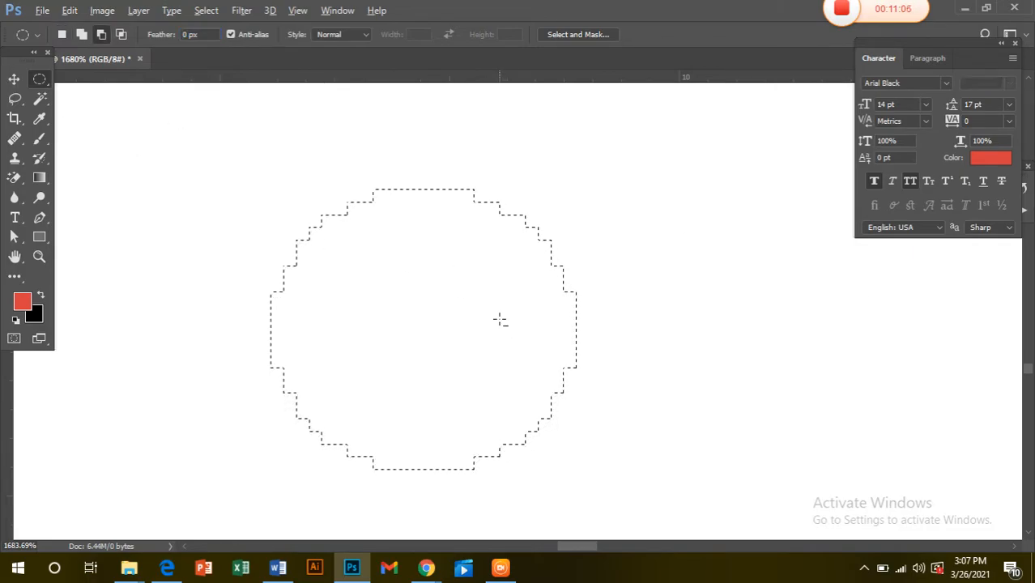
- Fill the nearly circular selection with the red foreground color and clear the selection
key("alt+BackSpace")
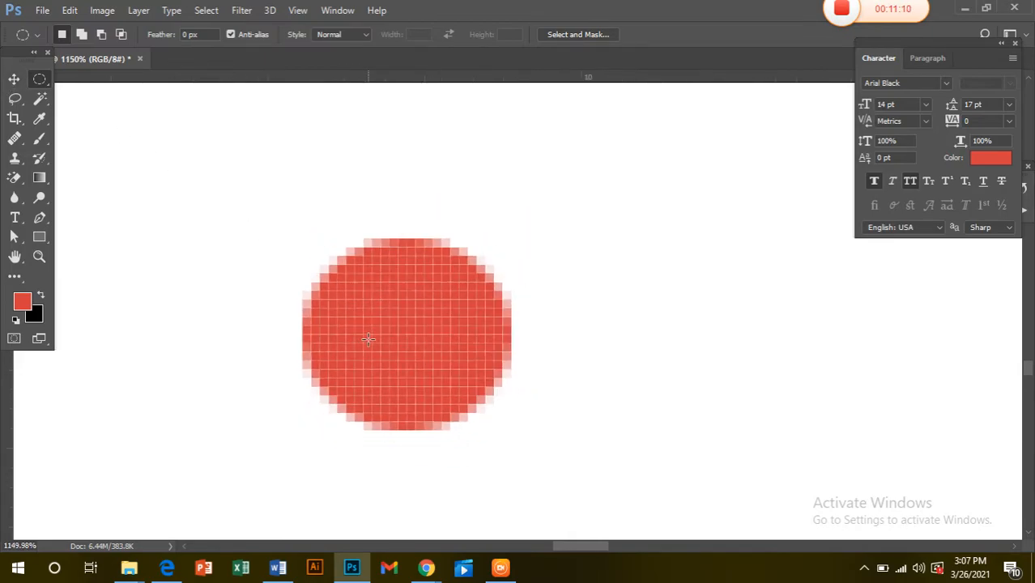
scroll(367, 340, "up", 3)
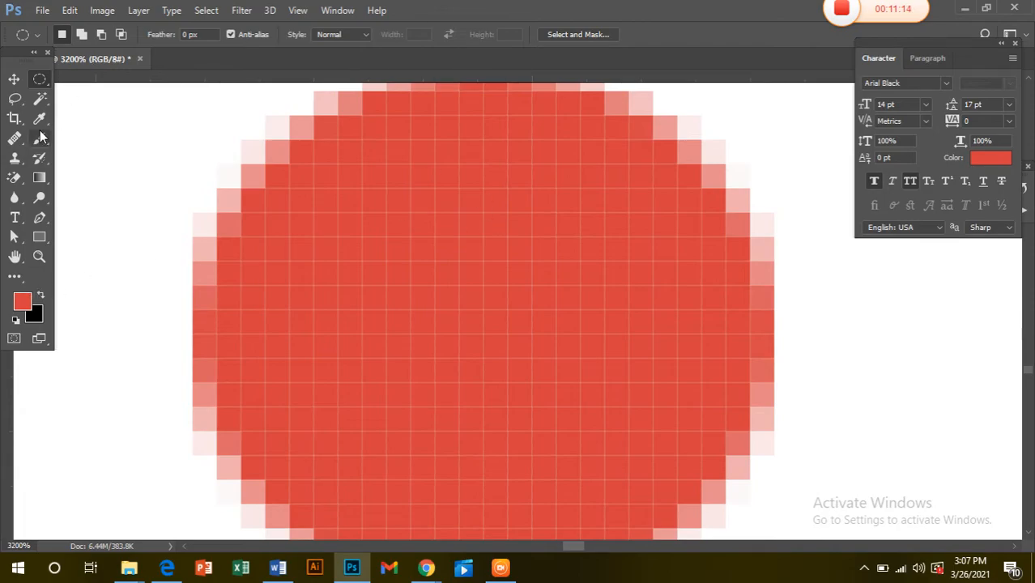
- Draw a rectangular selection beside the red circle with the Rectangular Marquee tool, fill it with the red foreground color, and deselect
right_click(40, 78)
left_click(95, 81)
scroll(380, 397, "down", 2)
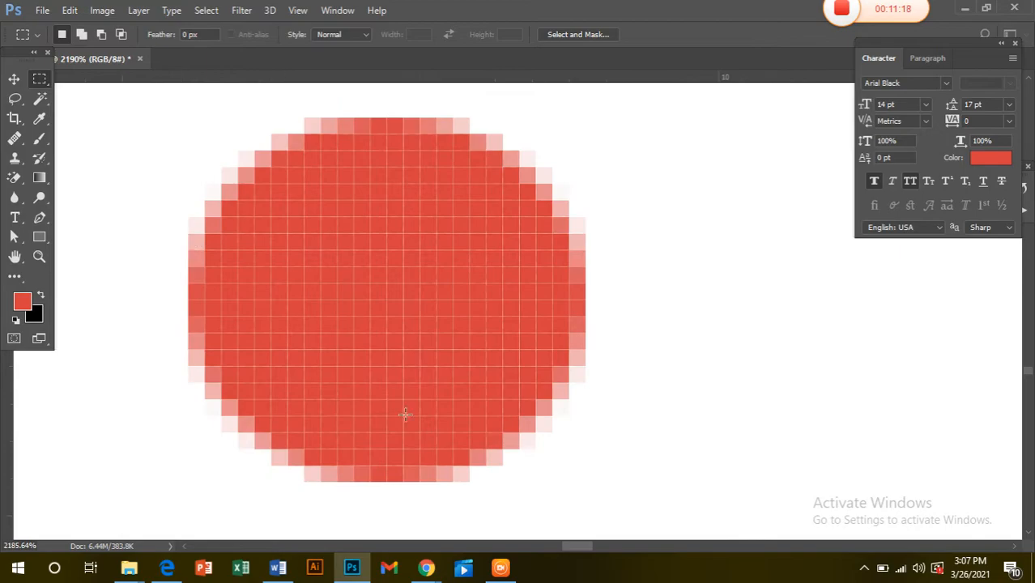
left_click_drag(589, 551, 624, 539)
left_click_drag(373, 201, 671, 432)
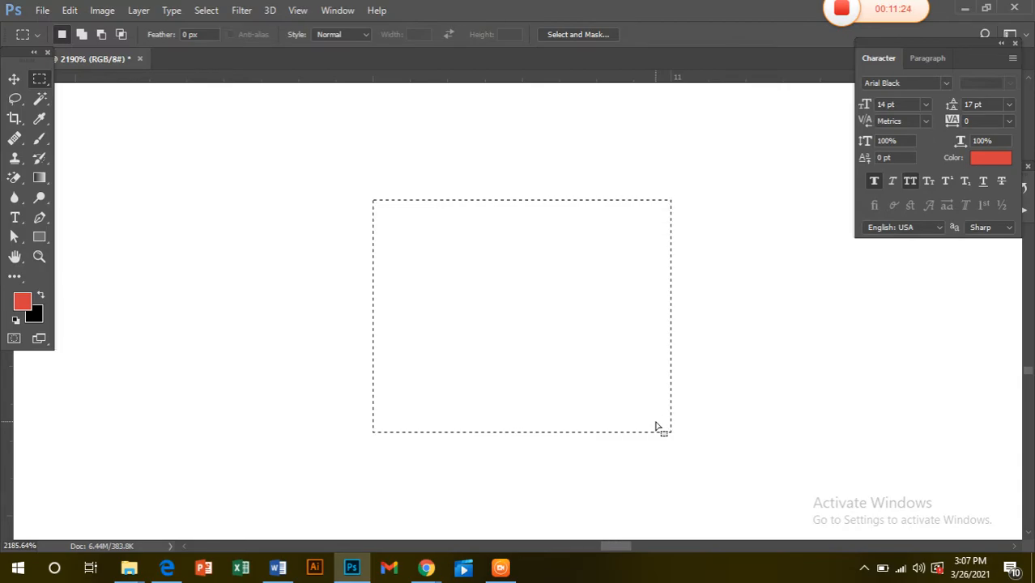
key("alt")
key("alt+BackSpace")
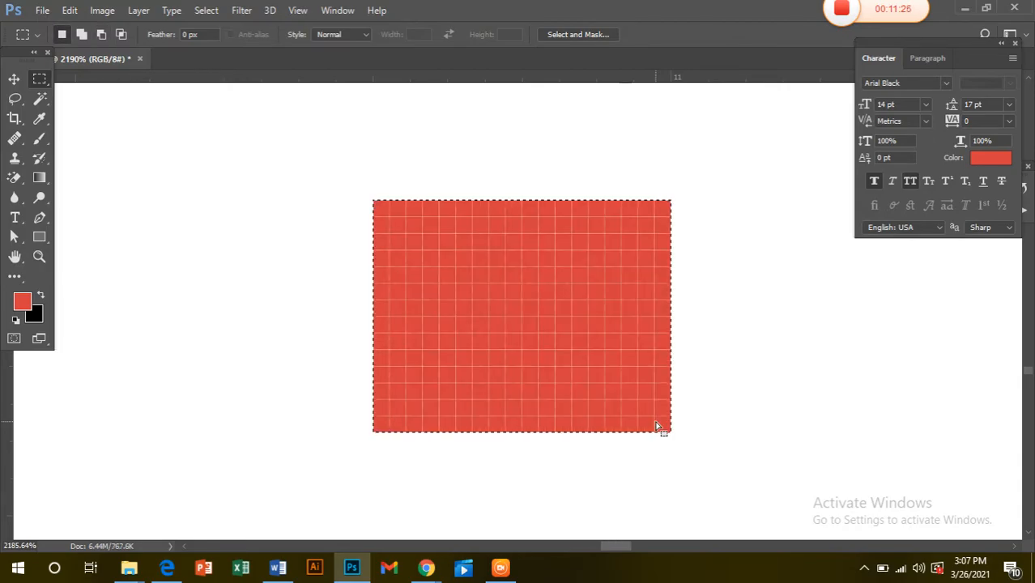
key("ctrl+d")
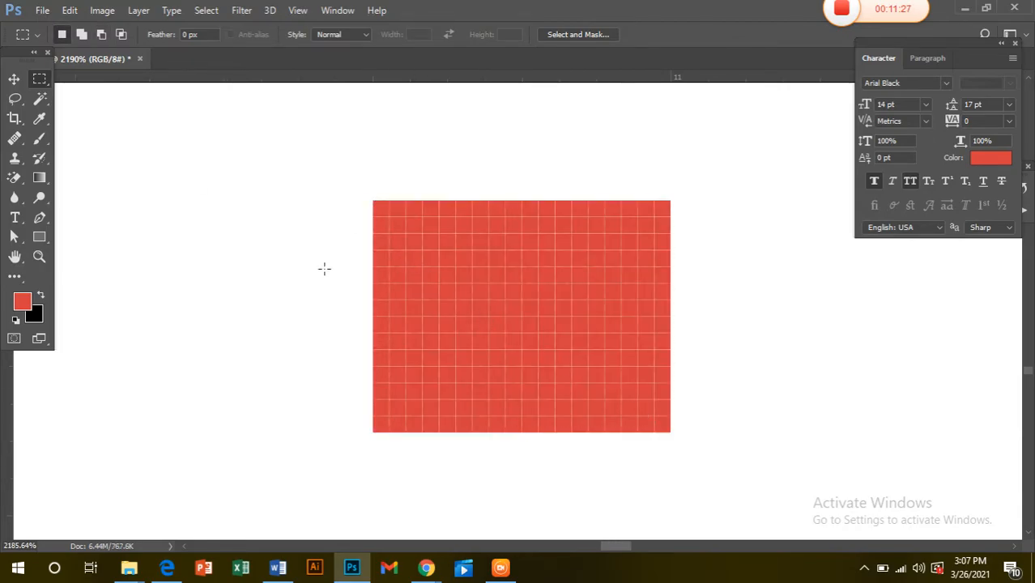
left_click_drag(473, 366, 357, 317)
key("shift+BackSpace")
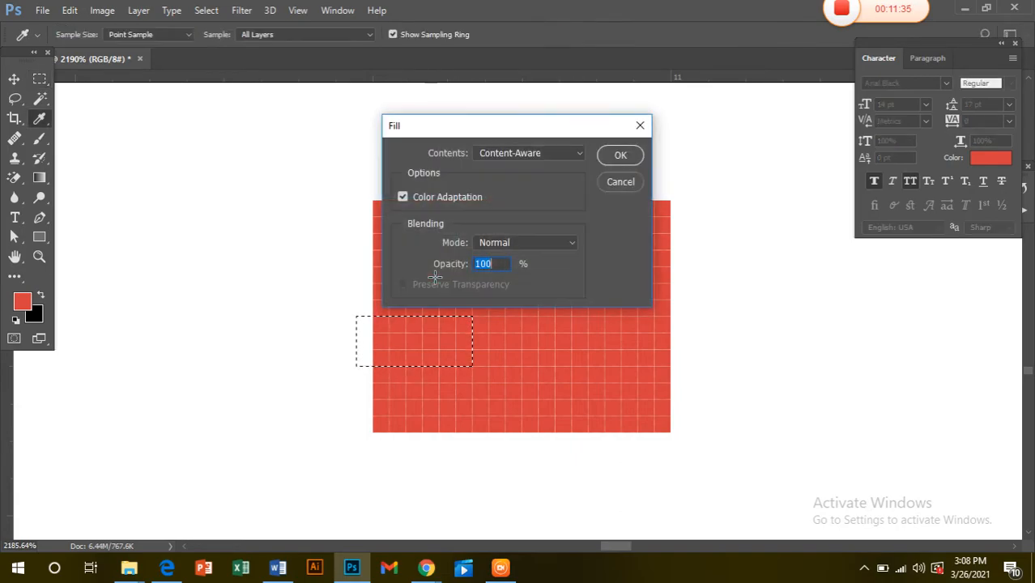
left_click(640, 127)
key("ctrl+d")
- Choose the Lasso tool, then switch to Chrome and copy the round red, white and blue logo from the image results
left_click(11, 98)
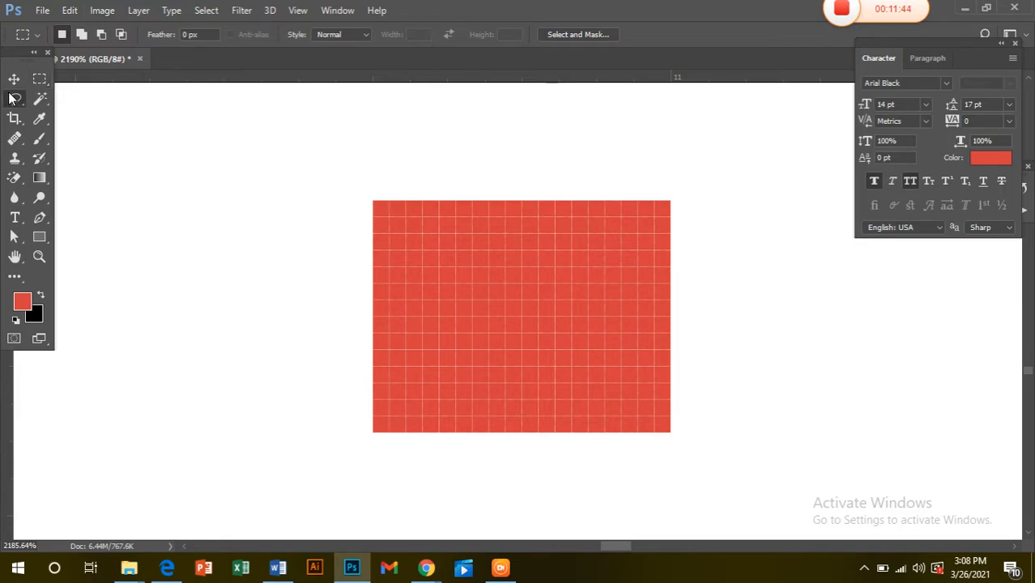
mouse_move(434, 575)
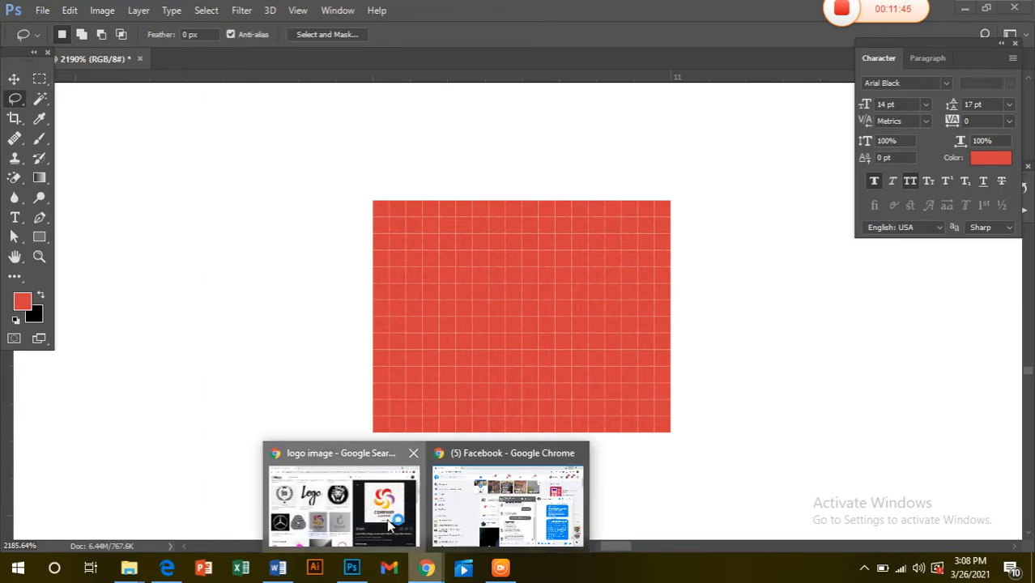
left_click(347, 495)
scroll(232, 464, "down", 5)
scroll(232, 464, "down", 1)
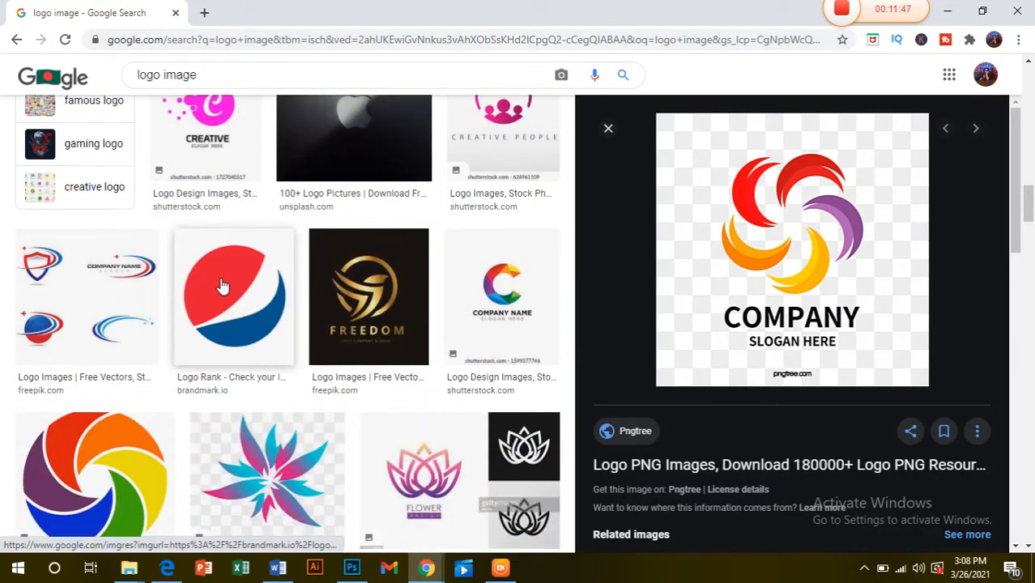
right_click(223, 285)
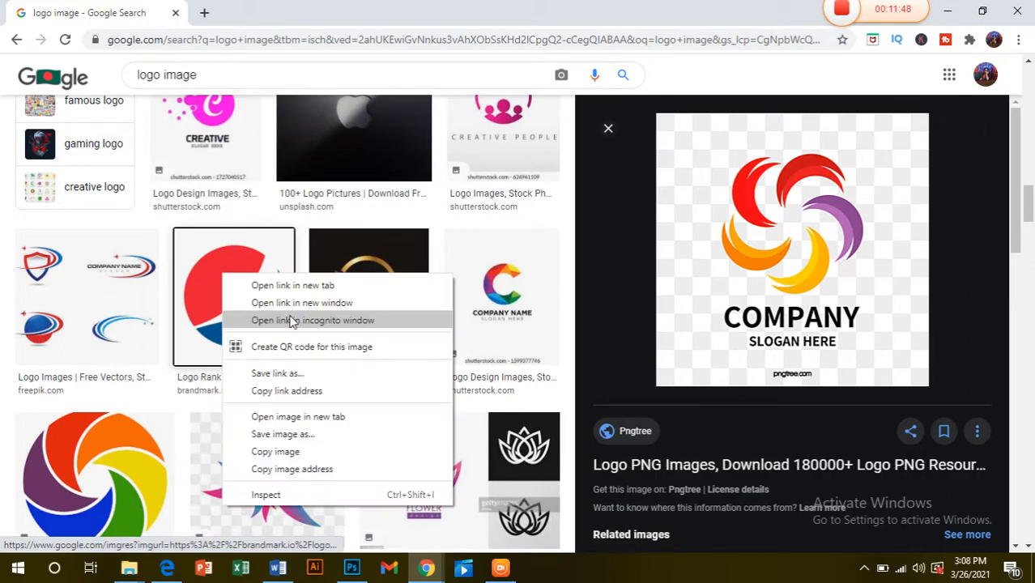
left_click(276, 450)
- Switch back to Photoshop, paste the copied logo, and move it up and to the right of the small red circle
left_click(351, 568)
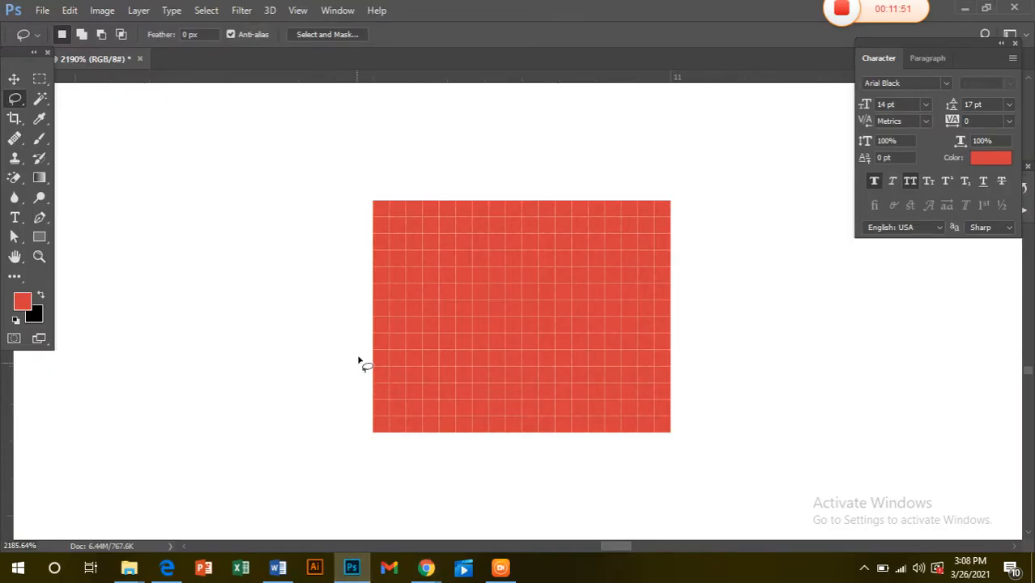
key("ctrl+v")
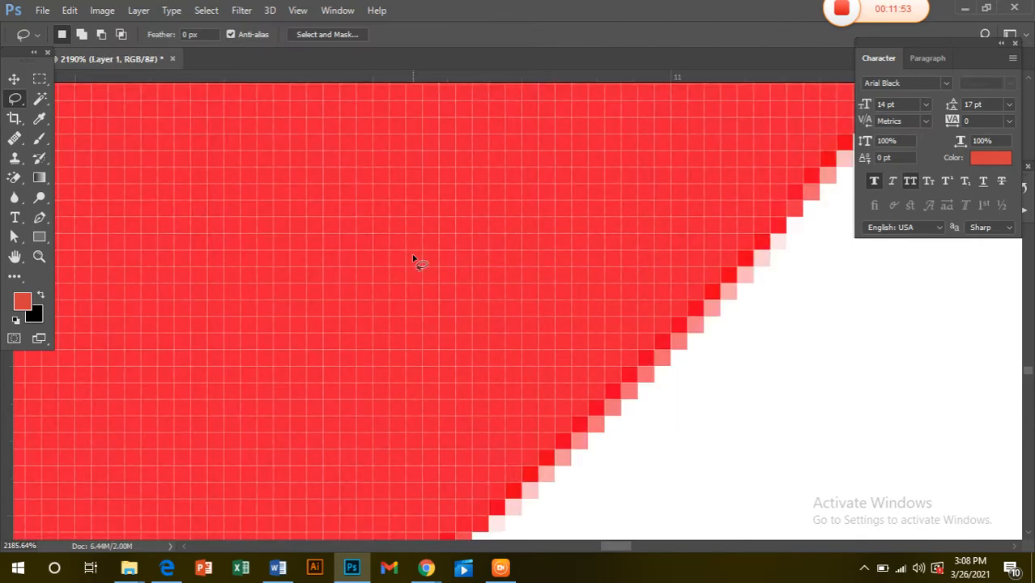
scroll(235, 306, "down", 2)
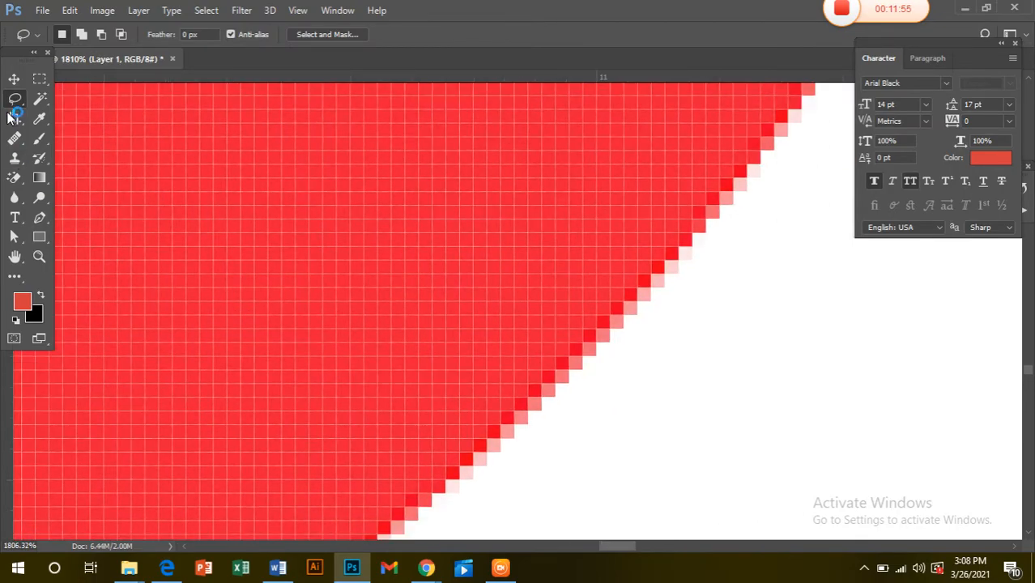
left_click(14, 79)
scroll(228, 418, "down", 15)
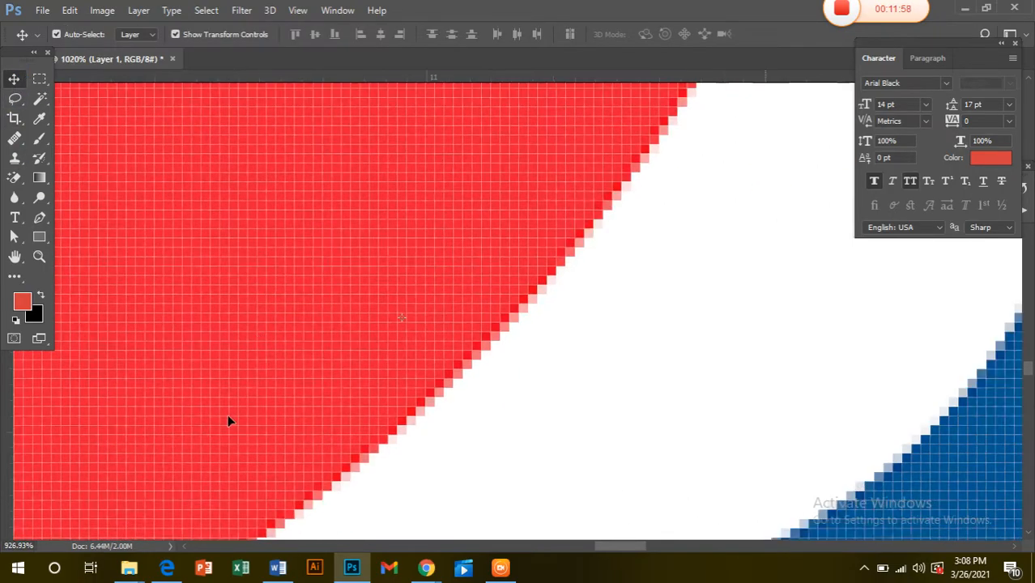
scroll(413, 277, "down", 3)
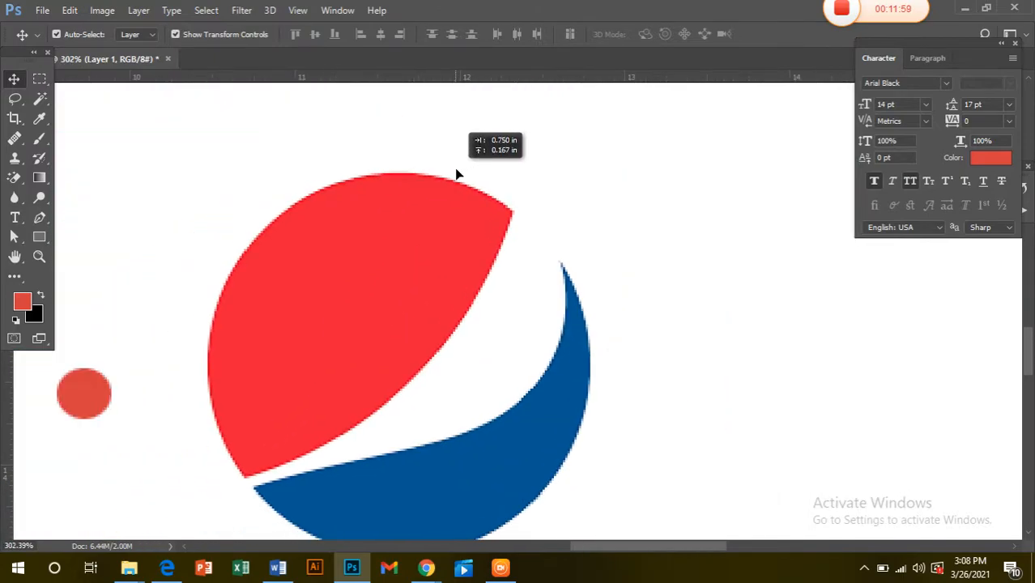
left_click_drag(361, 291, 354, 215)
- Draw freehand selections with the Lasso tool, ending with a clover-like shape over the logo's lower part, and fill it with red
left_click(17, 101)
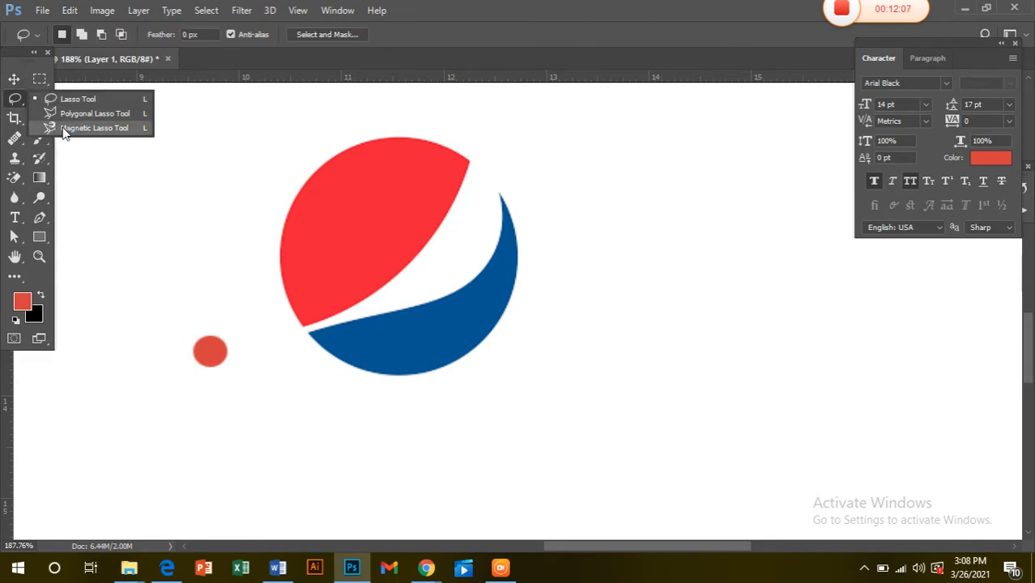
left_click(70, 102)
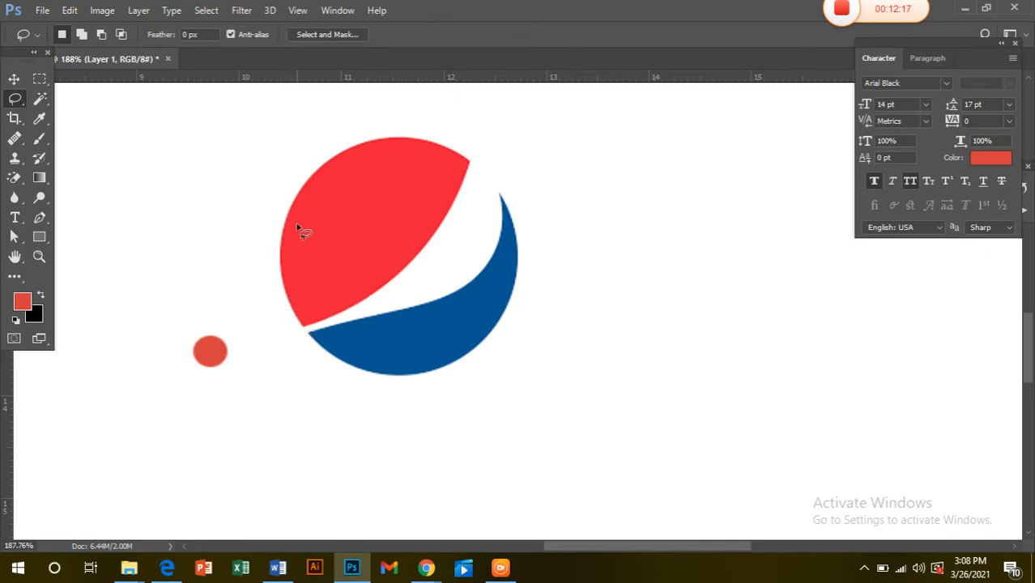
mouse_move(322, 328)
left_mouse_down()
mouse_move(358, 302)
mouse_move(320, 324)
left_mouse_up()
mouse_move(514, 451)
left_mouse_down()
mouse_move(538, 381)
mouse_move(594, 404)
mouse_move(621, 324)
mouse_move(644, 340)
mouse_move(674, 268)
mouse_move(730, 247)
mouse_move(772, 124)
mouse_move(823, 202)
left_mouse_up()
mouse_move(863, 264)
left_mouse_down()
mouse_move(943, 397)
mouse_move(848, 534)
mouse_move(526, 468)
left_mouse_up()
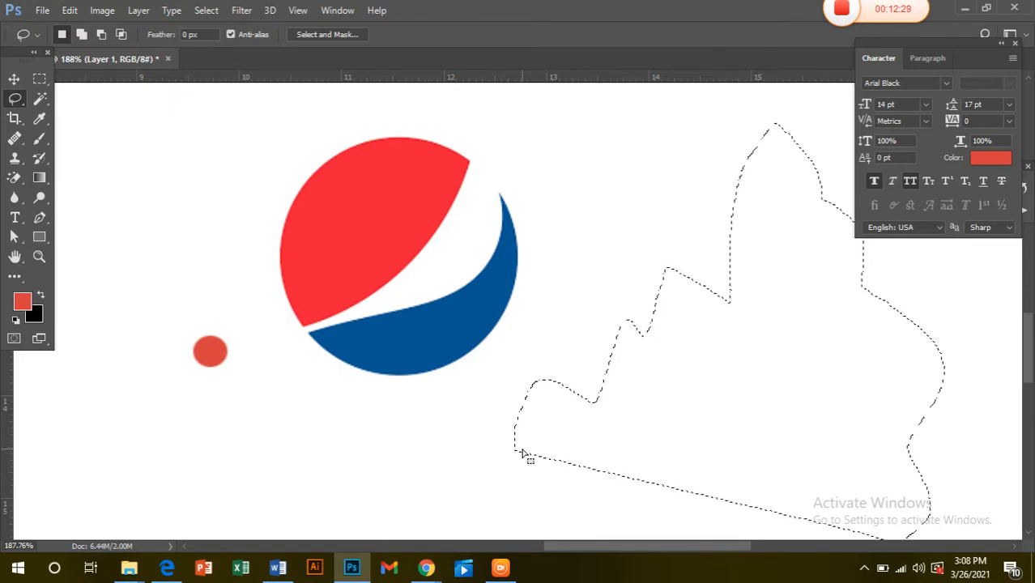
mouse_move(310, 451)
left_mouse_down()
mouse_move(239, 311)
mouse_move(328, 376)
mouse_move(428, 262)
mouse_move(452, 288)
mouse_move(490, 420)
mouse_move(443, 456)
mouse_move(401, 459)
mouse_move(366, 437)
mouse_move(336, 529)
mouse_move(317, 533)
mouse_move(300, 497)
mouse_move(334, 457)
mouse_move(307, 450)
left_mouse_up()
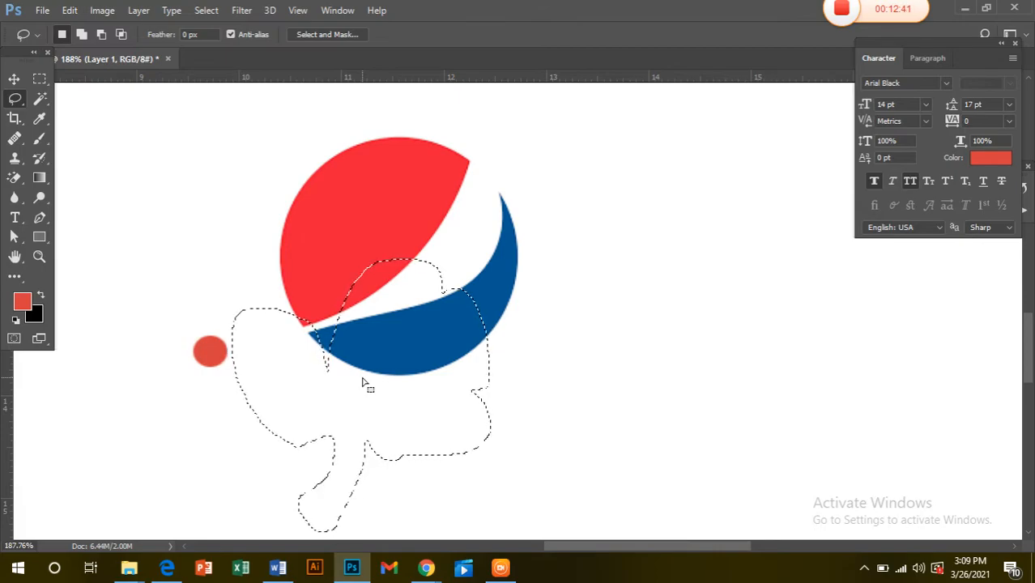
key("alt+BackSpace")
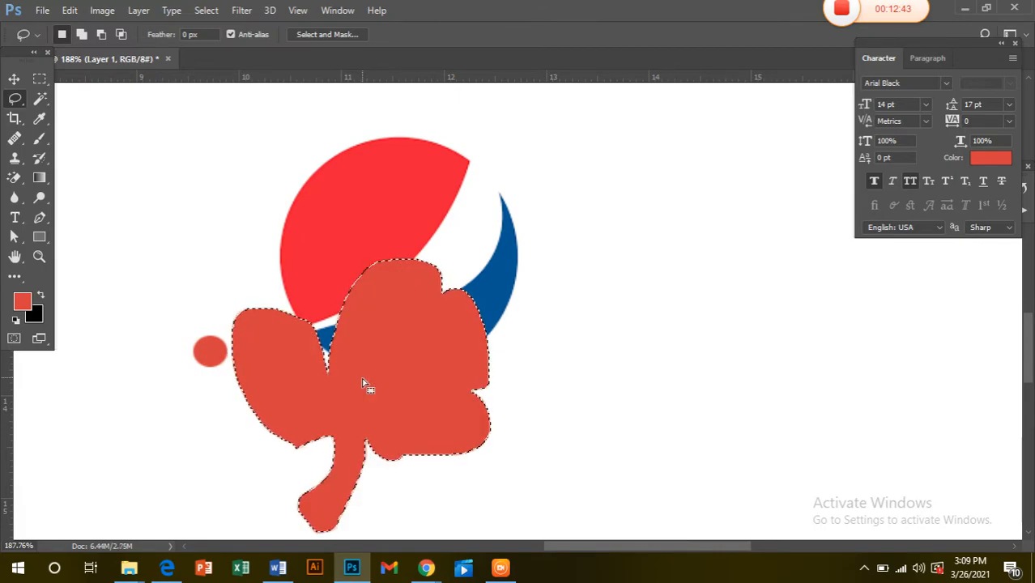
- Set the text color to green (7ad43e), refill the clover-like selection with it, and clear the selection
left_click(990, 158)
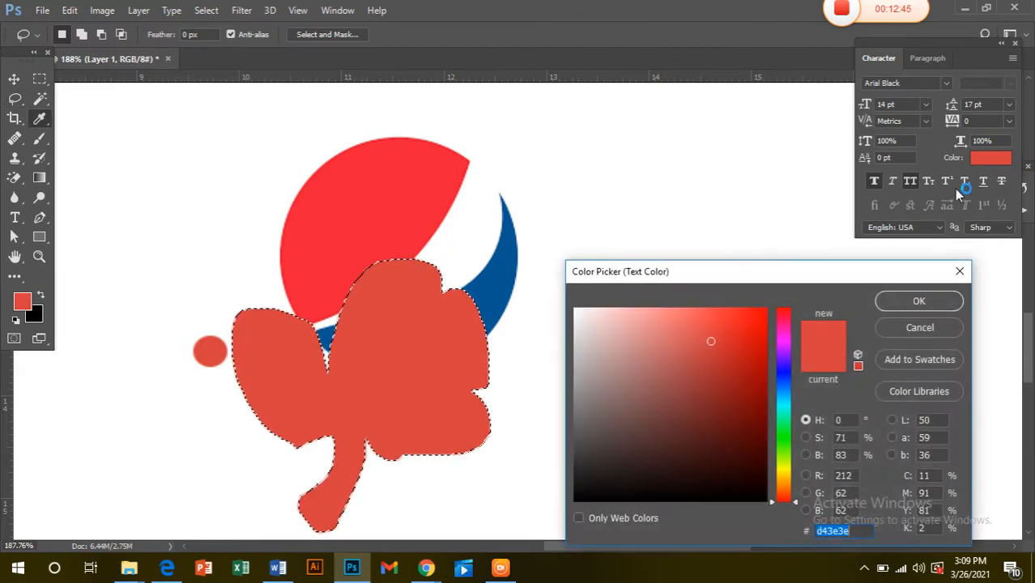
left_click_drag(776, 486, 778, 449)
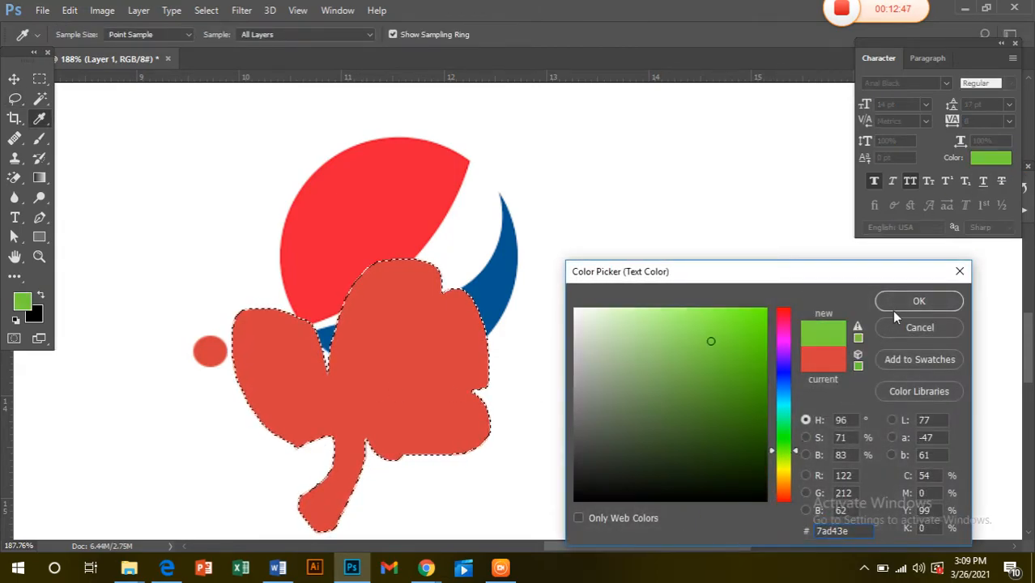
left_click(897, 304)
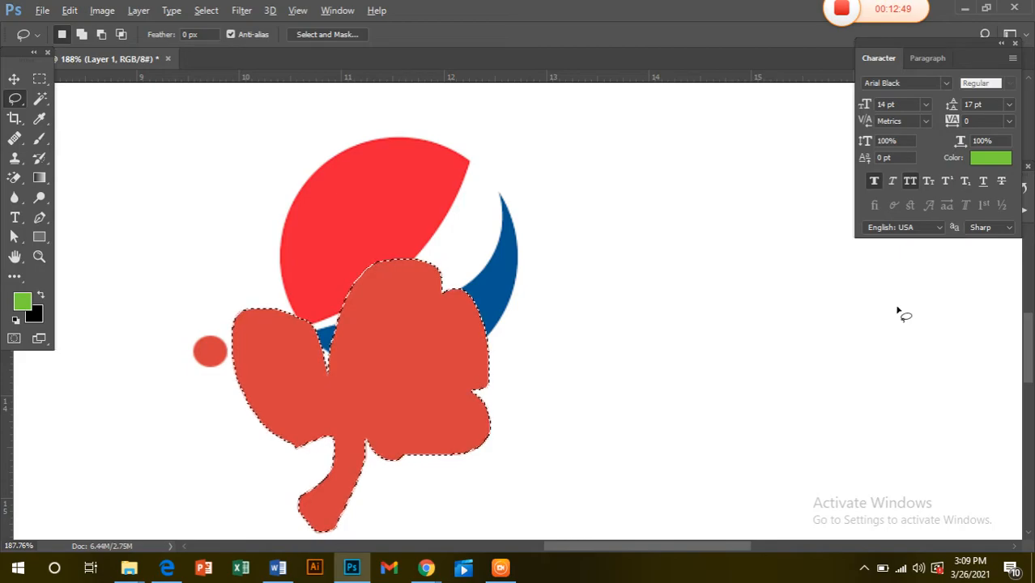
key("alt+BackSpace")
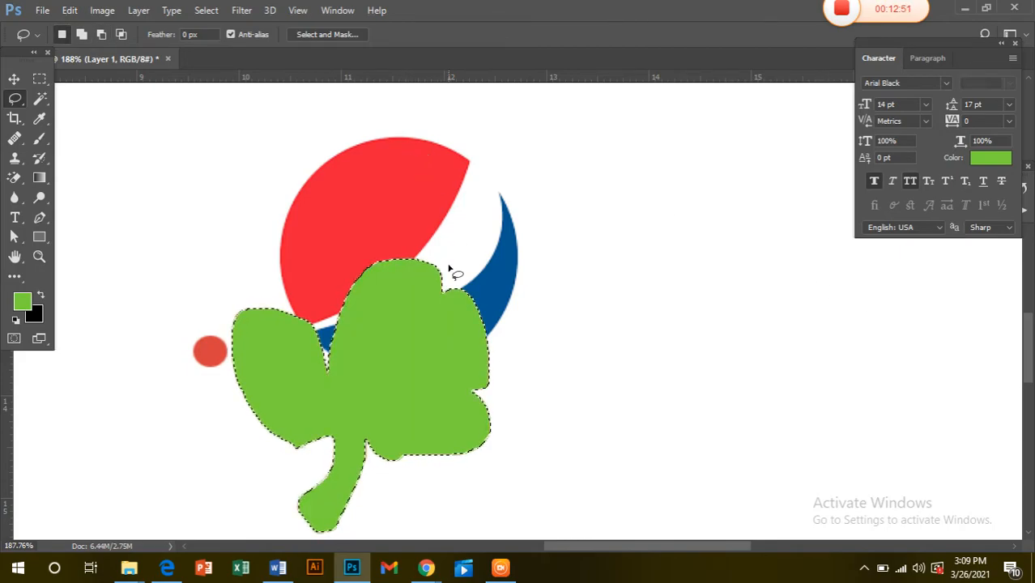
left_click_drag(448, 356, 670, 270)
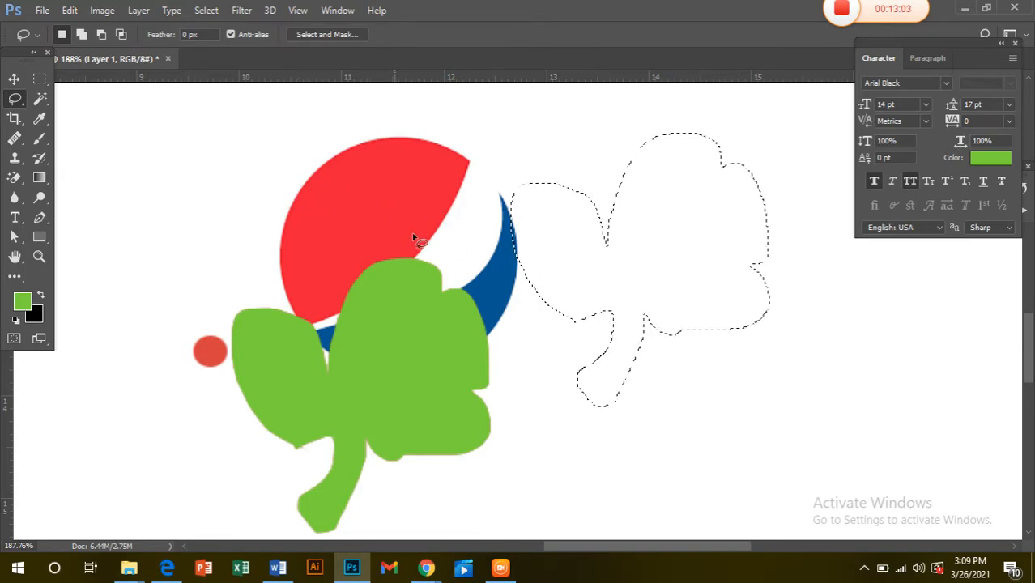
left_click(577, 249)
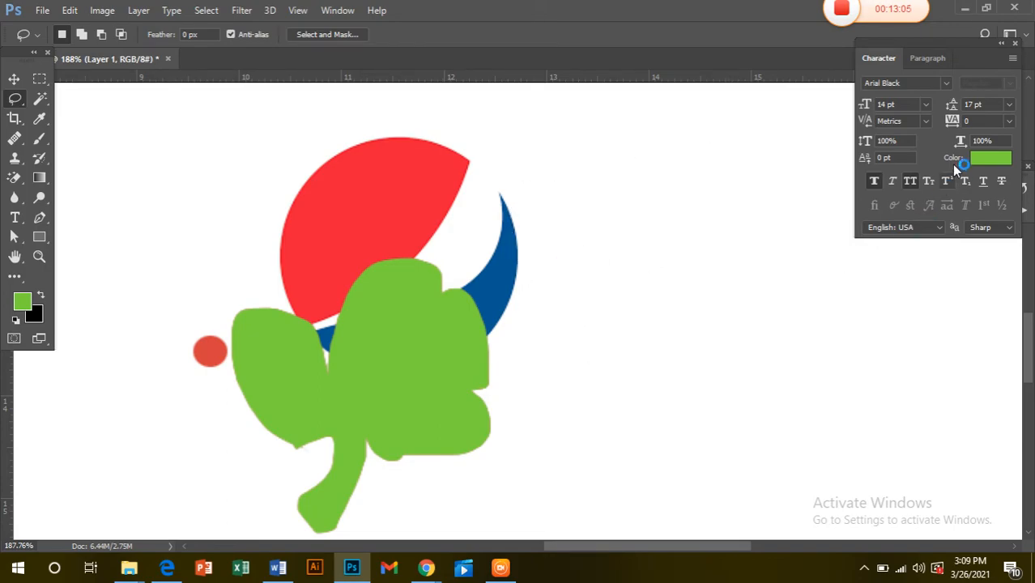
- Move the logo layer with its green shape up and to the right, and delete the layer
right_click(15, 99)
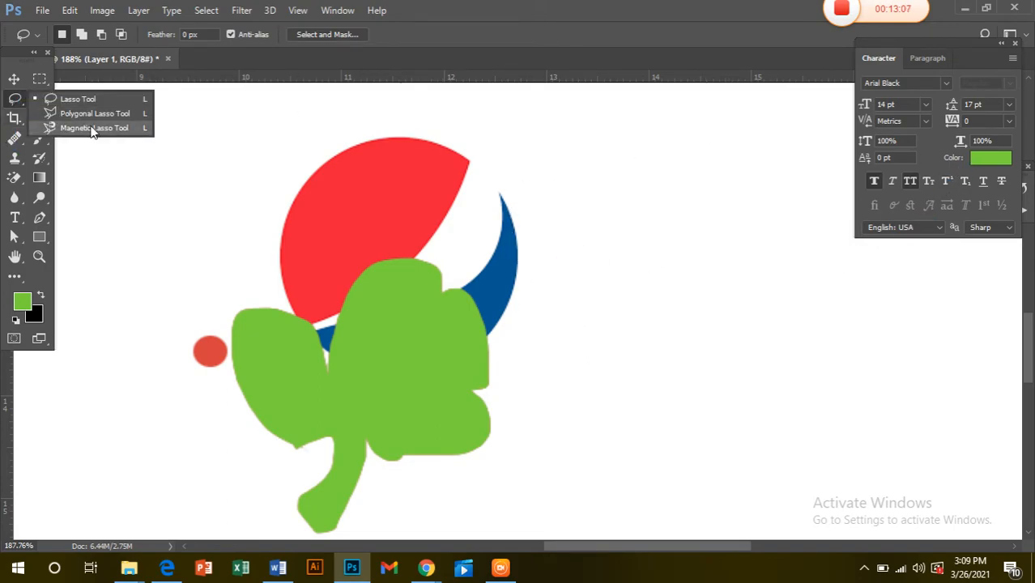
left_click(99, 115)
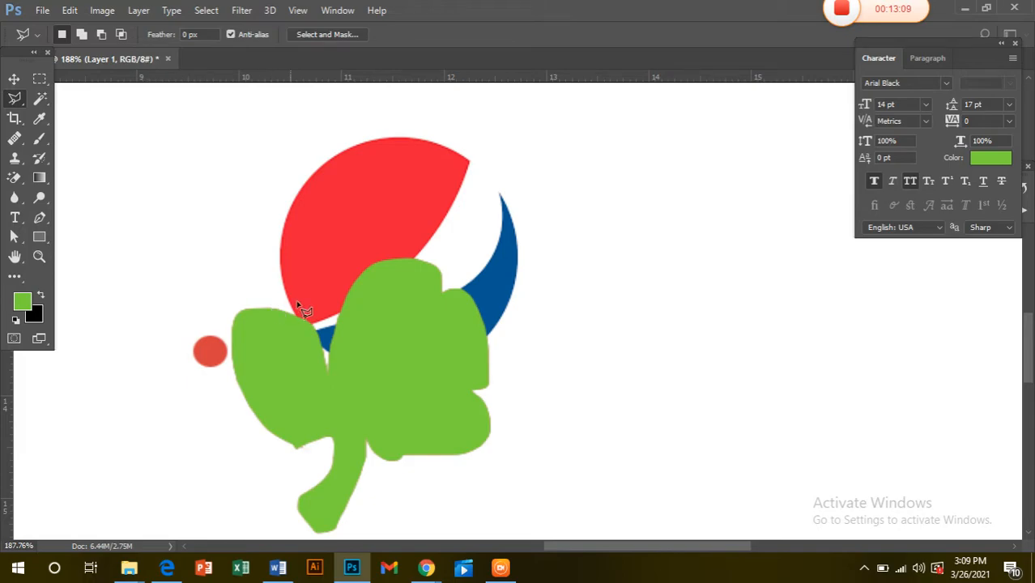
left_click(14, 78)
left_click_drag(356, 341, 265, 322)
left_click(612, 370)
left_click_drag(314, 368, 417, 339)
left_click(647, 331)
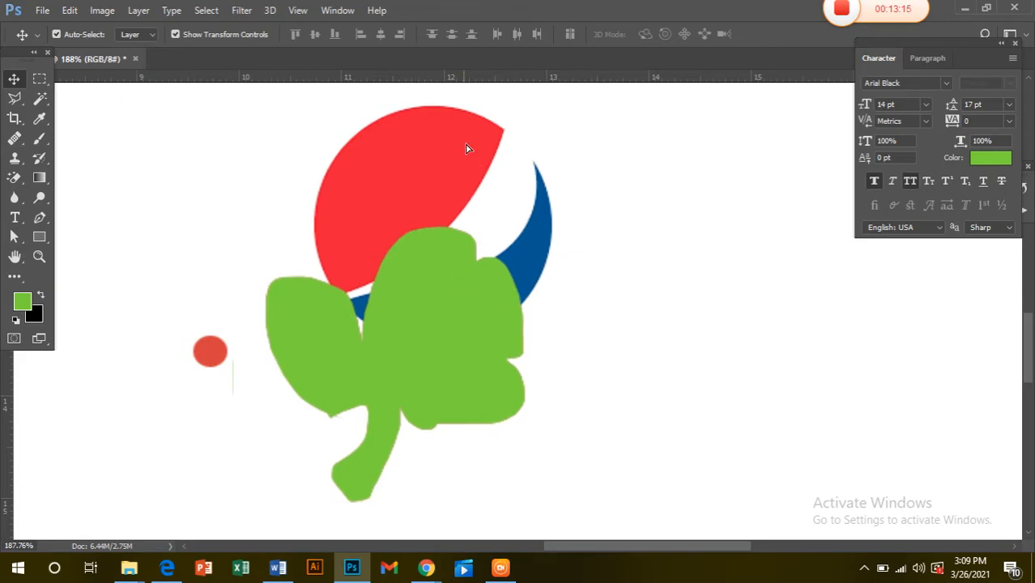
left_click_drag(463, 154, 469, 132)
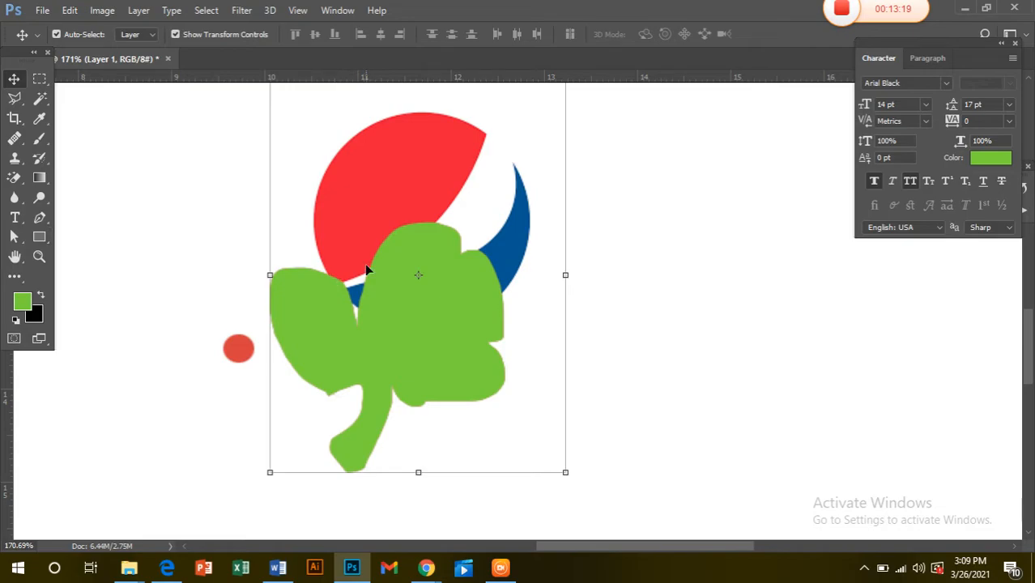
key("Delete")
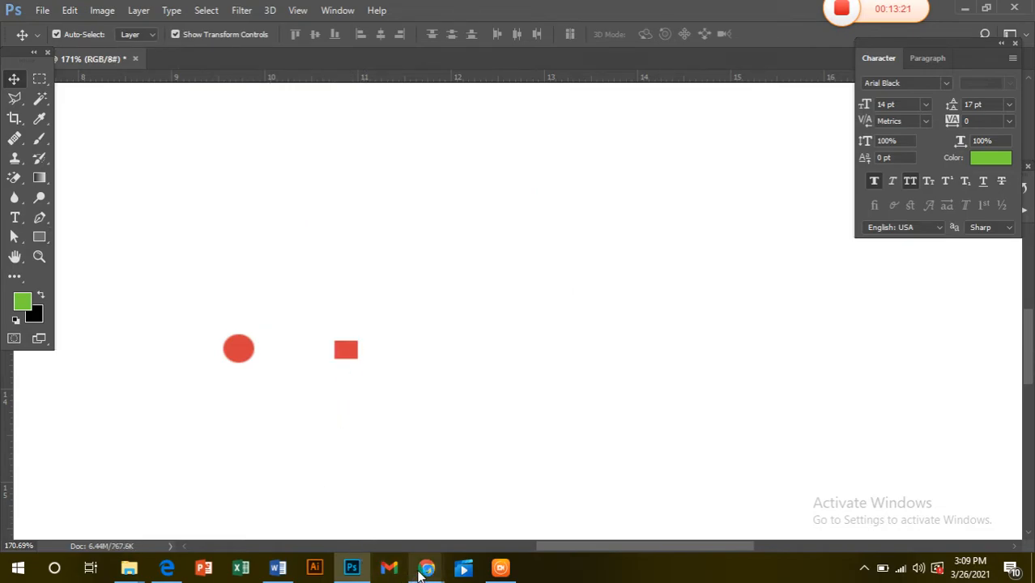
- Switch to Chrome, copy the round red, white and blue logo again, and return to Photoshop
mouse_move(427, 568)
left_click(341, 500)
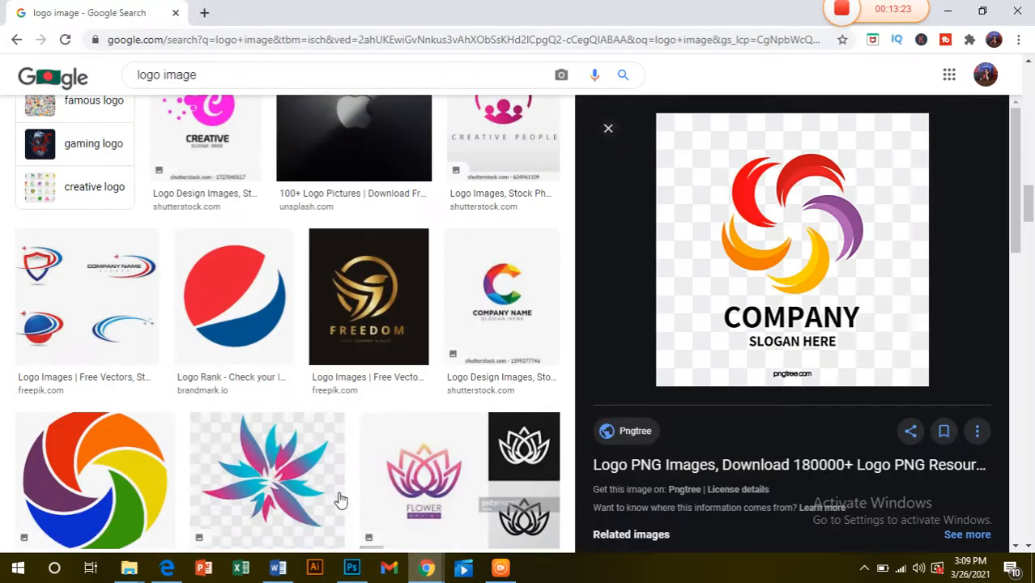
right_click(268, 285)
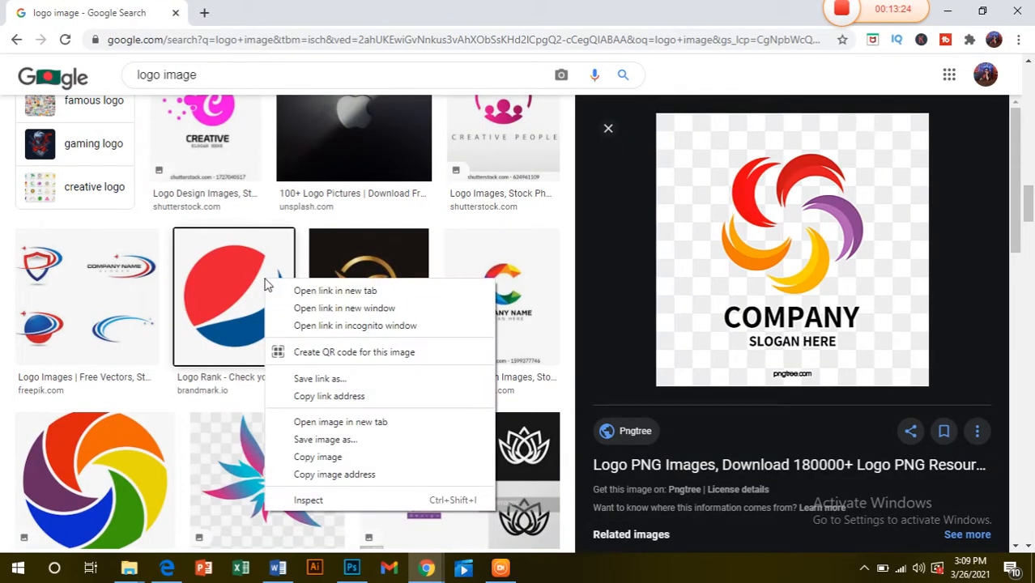
left_click(312, 456)
left_click(351, 567)
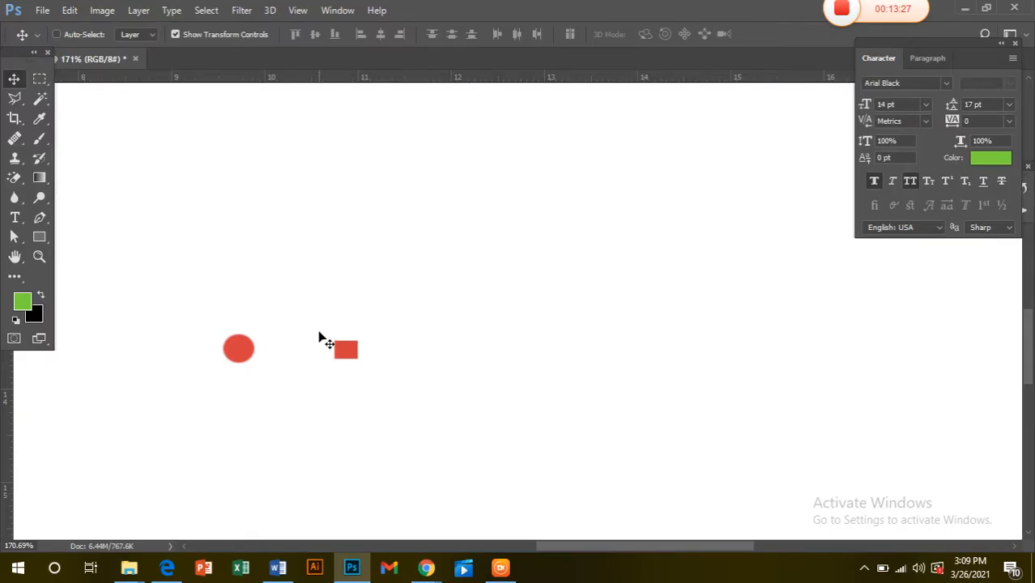
- Paste the copied round logo and position it over the small red circle and rectangle
key("ctrl+v")
left_click_drag(461, 304, 277, 271)
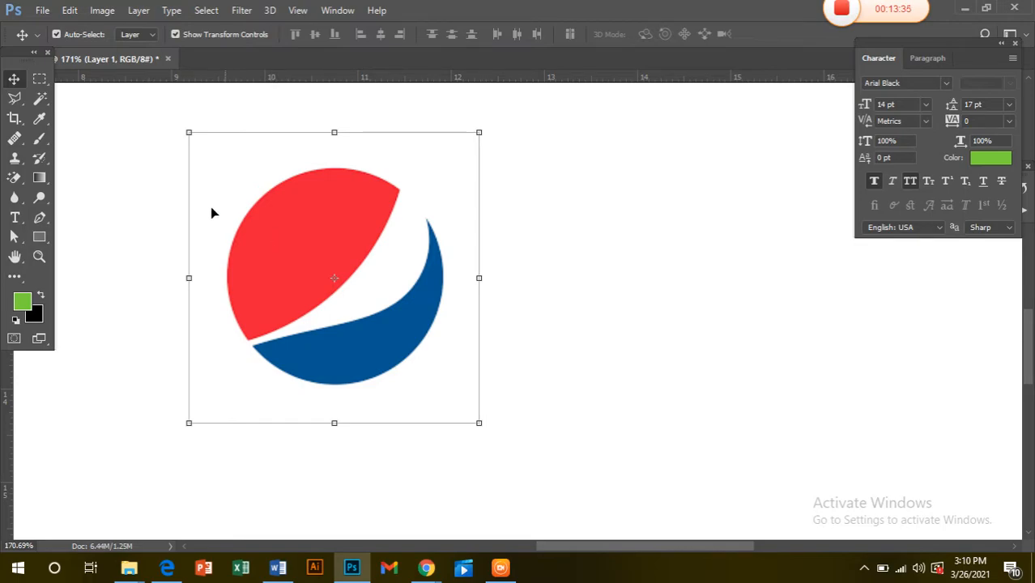
left_click(605, 232)
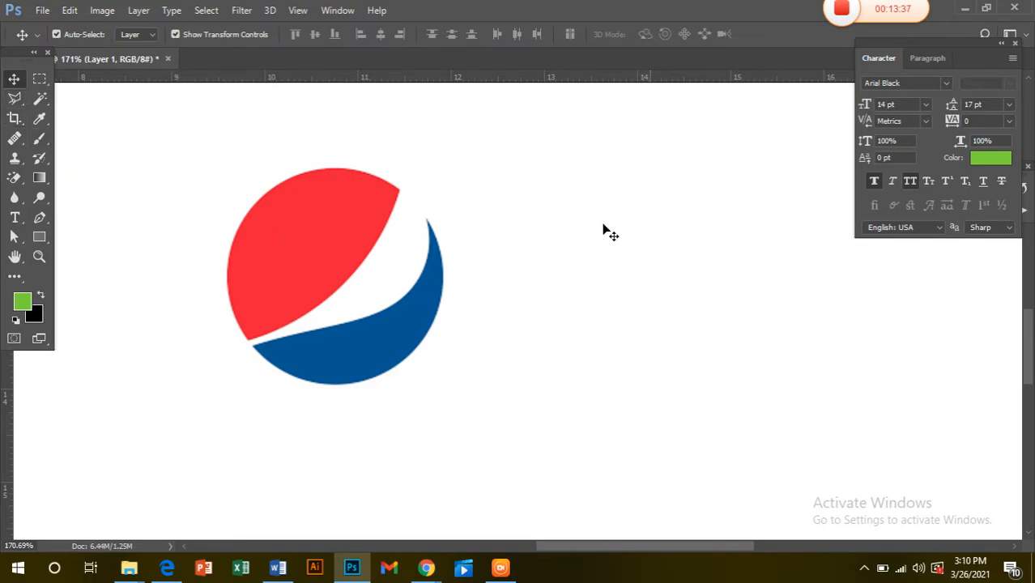
- Trace the logo's lower blue section with the Polygonal Lasso tool to create a closed selection
left_click(20, 105)
right_click(20, 105)
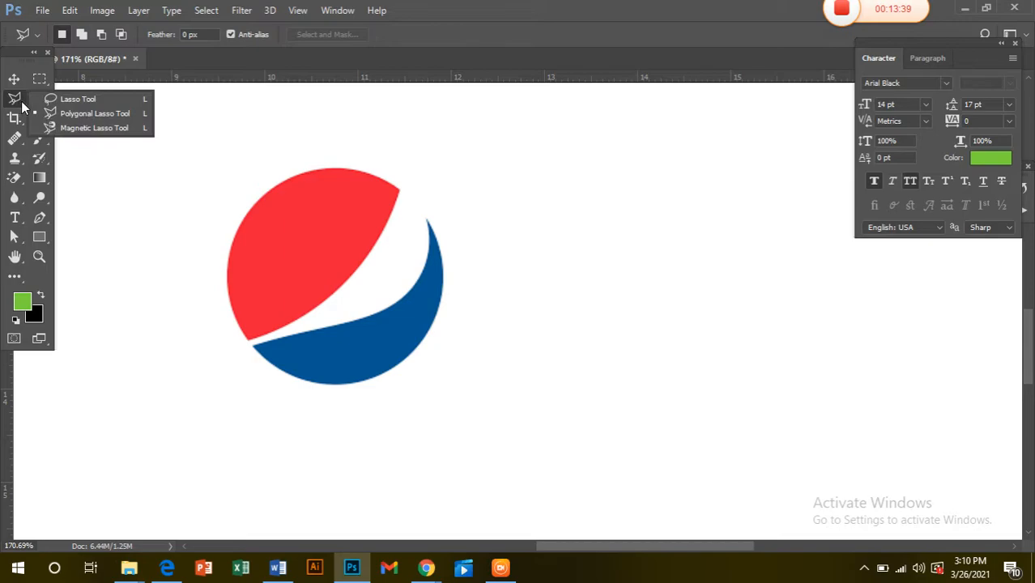
left_click(64, 116)
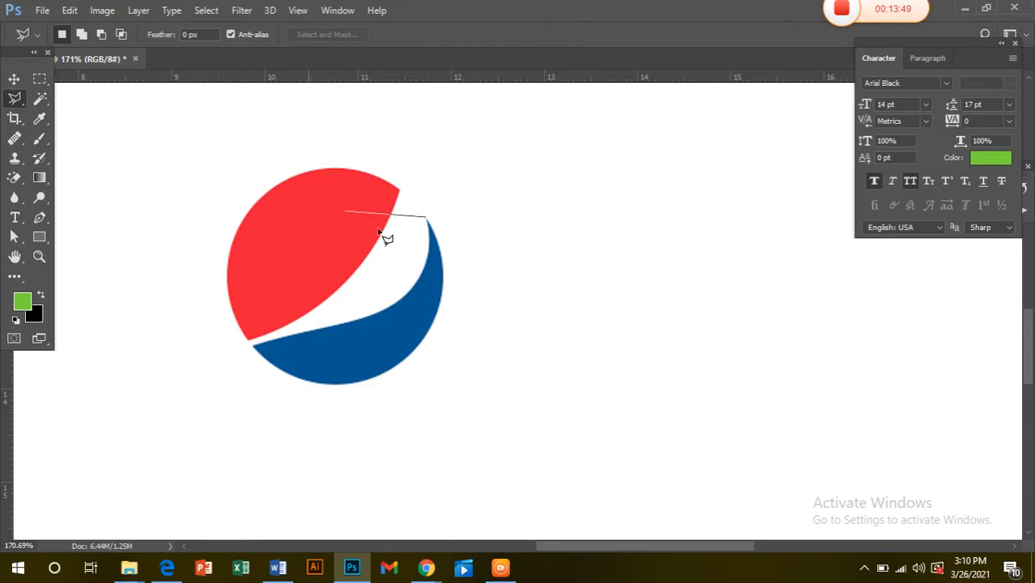
left_click(439, 247)
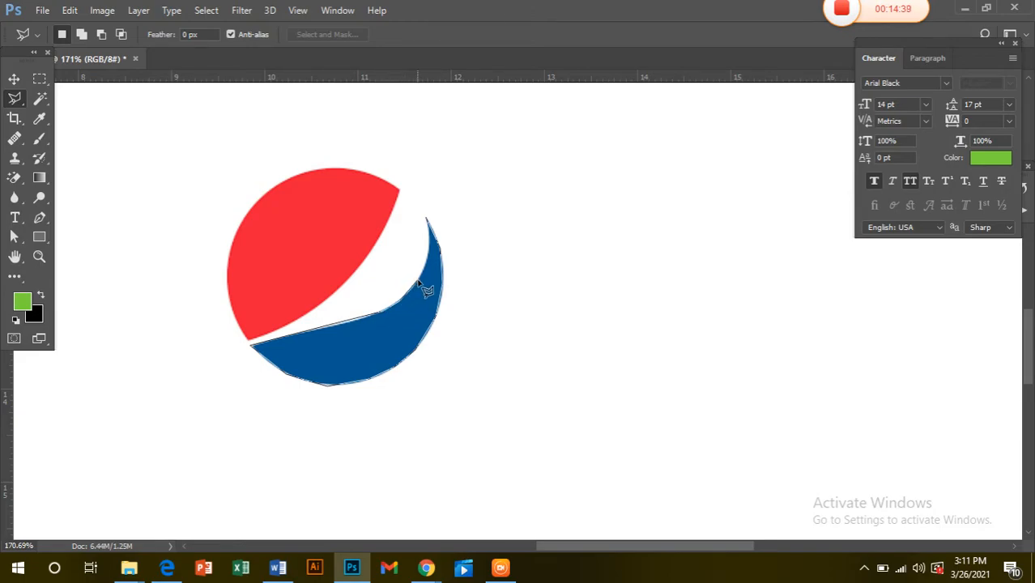
left_click(425, 218)
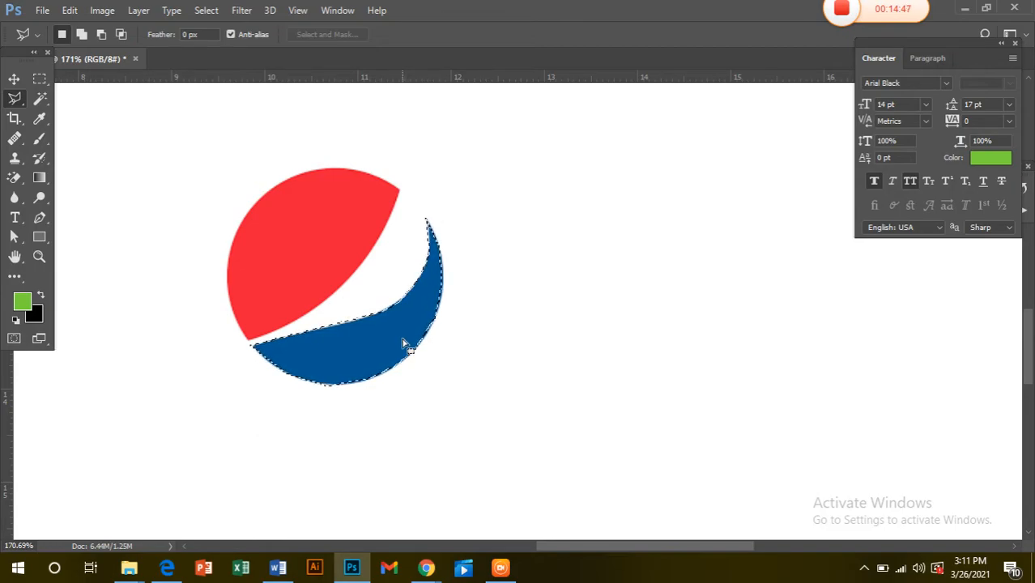
- Move the blue section's selection outline to the blank area right of the logo, and clear the selection
key("alt")
left_click_drag(362, 337, 537, 335)
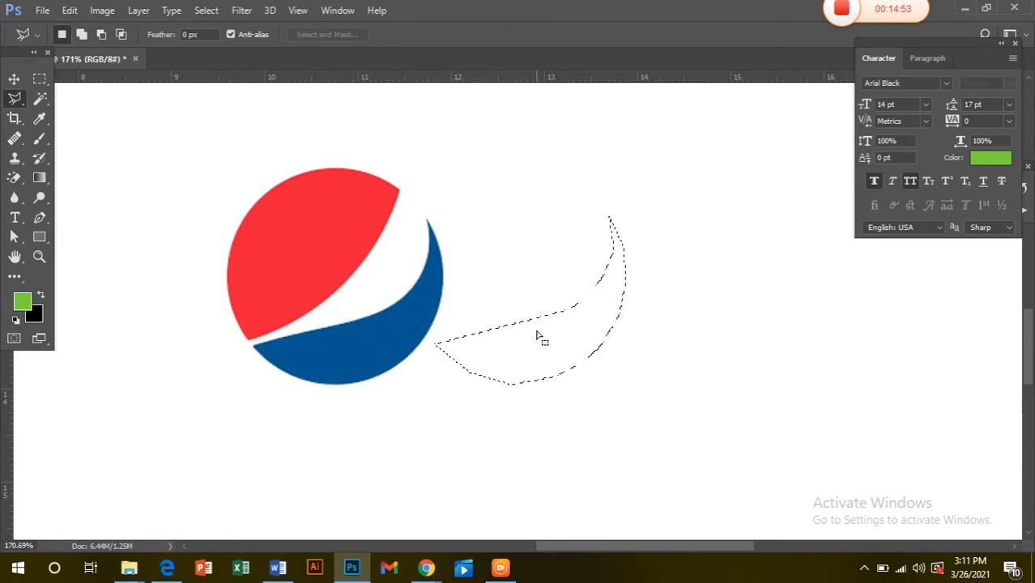
key("alt")
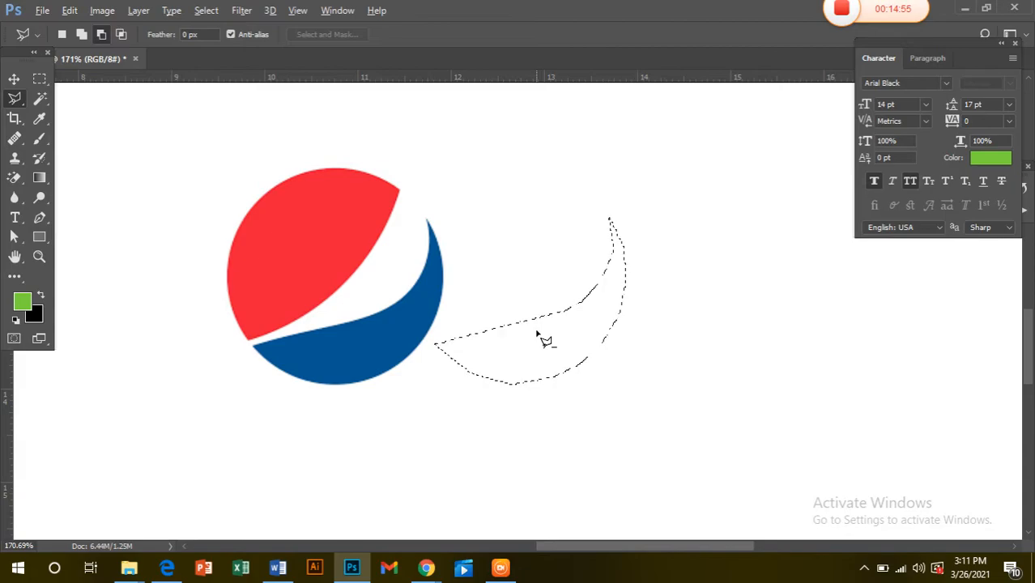
key("ctrl+d")
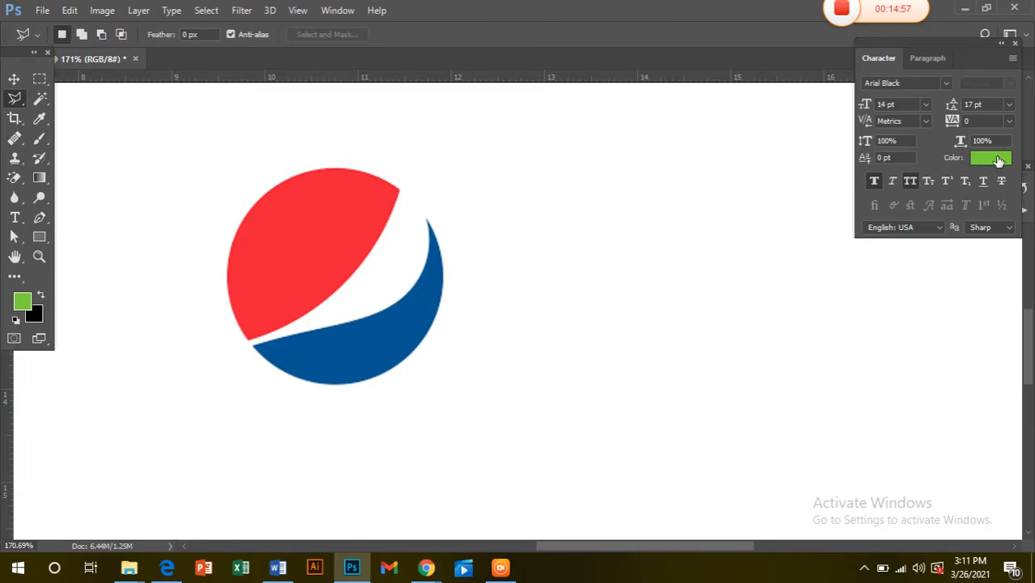
- Set the text color to violet-blue (4c3ed4)
left_click(997, 159)
left_click(783, 370)
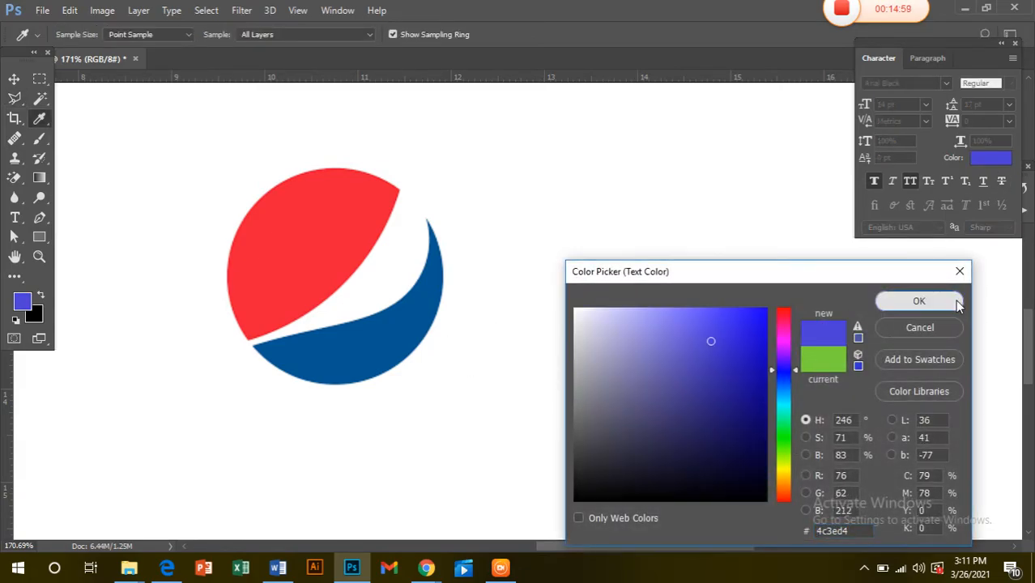
left_click(957, 303)
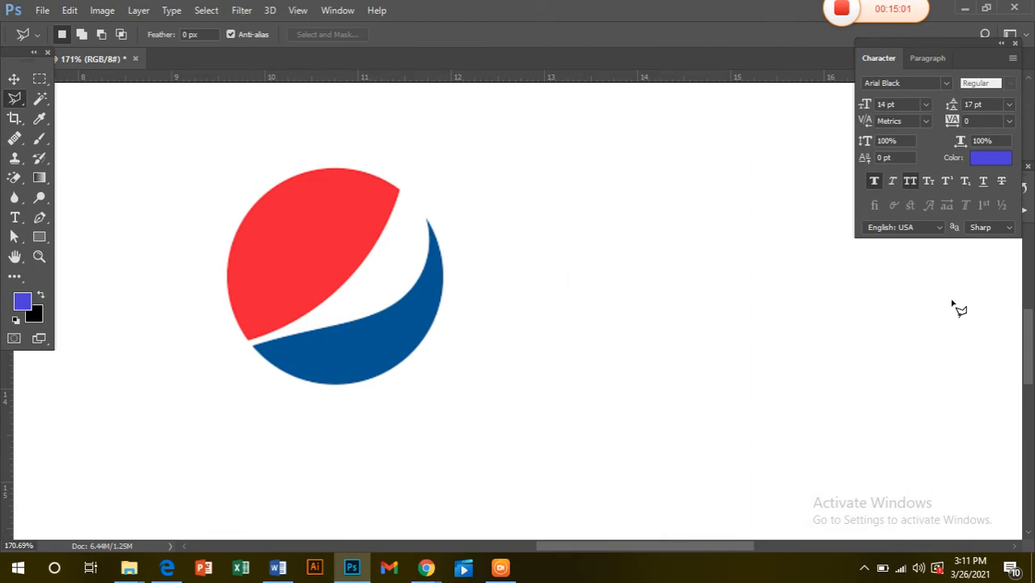
- Trace the blue section again with the Polygonal Lasso tool, removing misplaced points along the lower curve and redrawing them before closing the selection
left_click(253, 344)
left_click(382, 313)
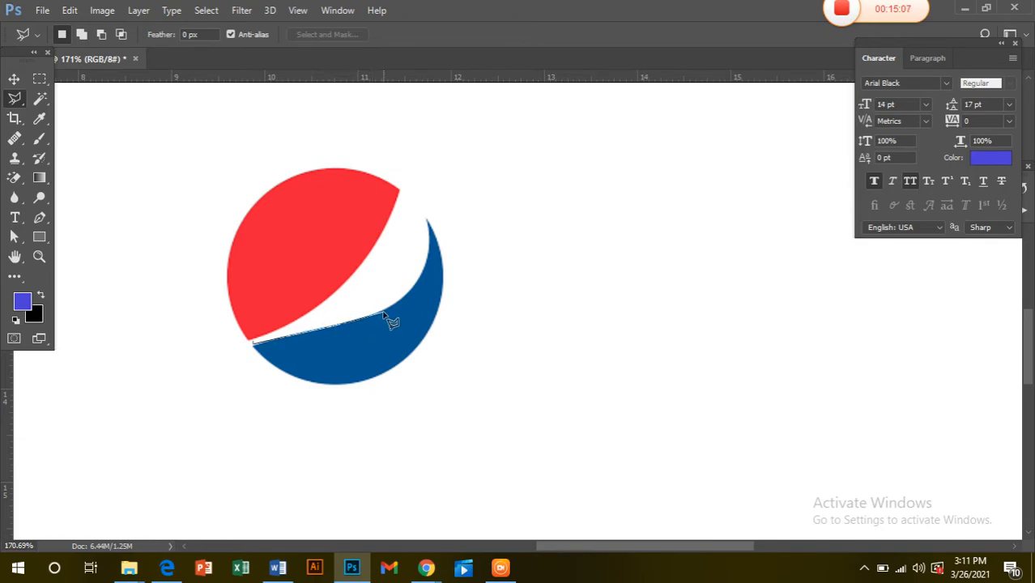
left_click(417, 285)
left_click(431, 226)
left_click(429, 252)
left_click(428, 220)
left_click(392, 368)
left_click(332, 386)
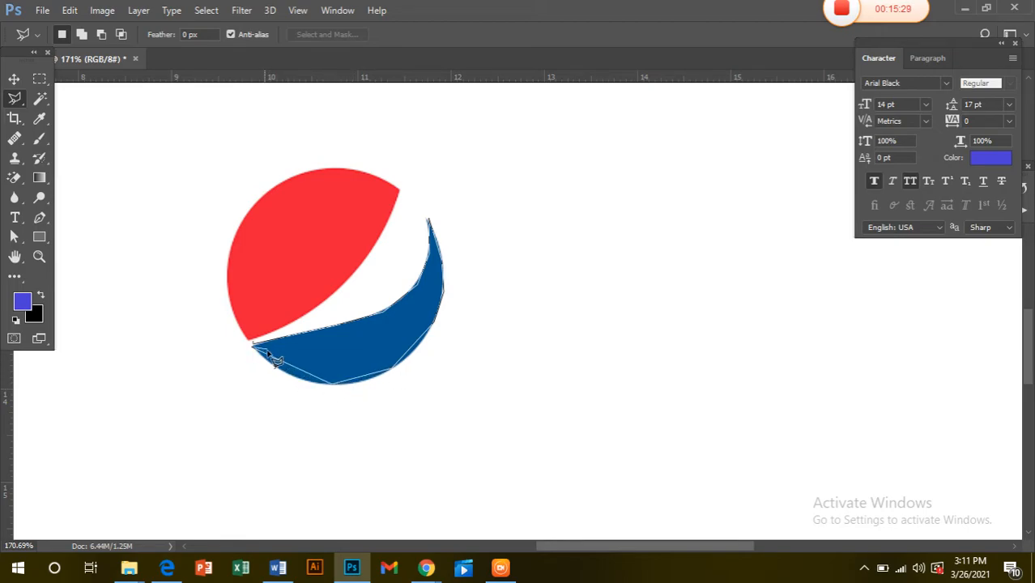
key("BackSpace")
key("BackSpace")
key("BackSpace")
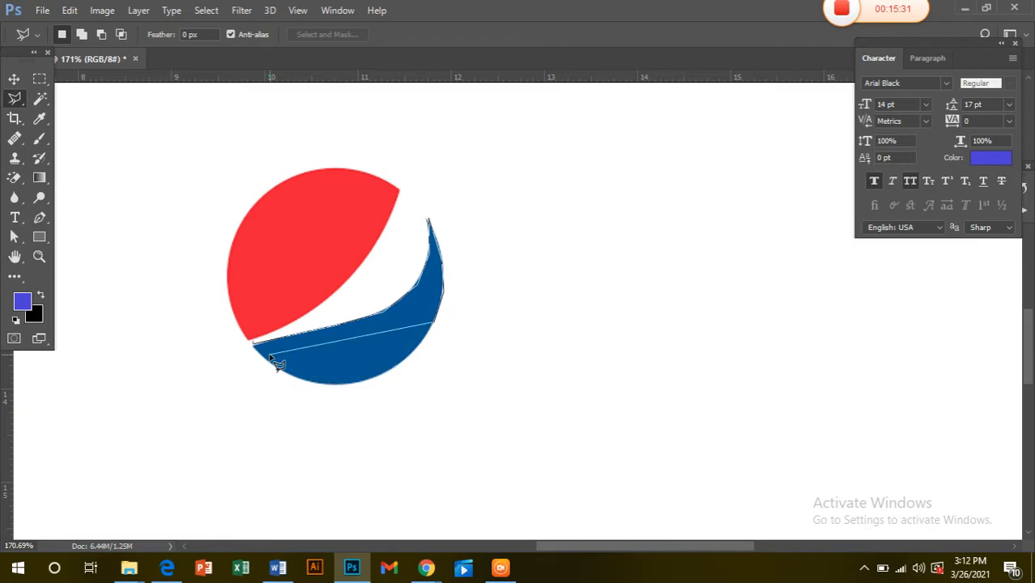
left_click(431, 328)
left_click(413, 352)
left_click(387, 374)
left_click(354, 384)
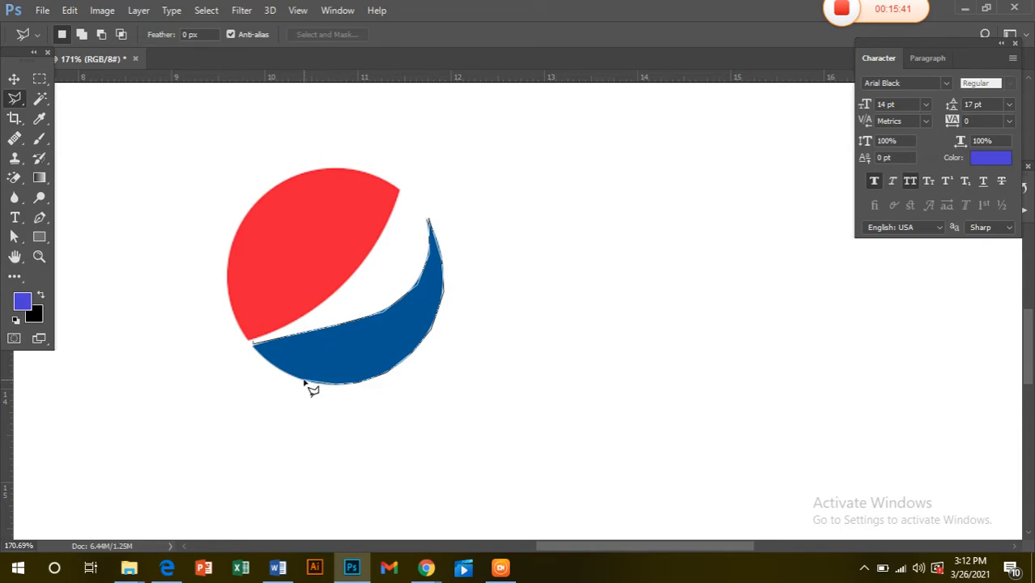
left_click(256, 350)
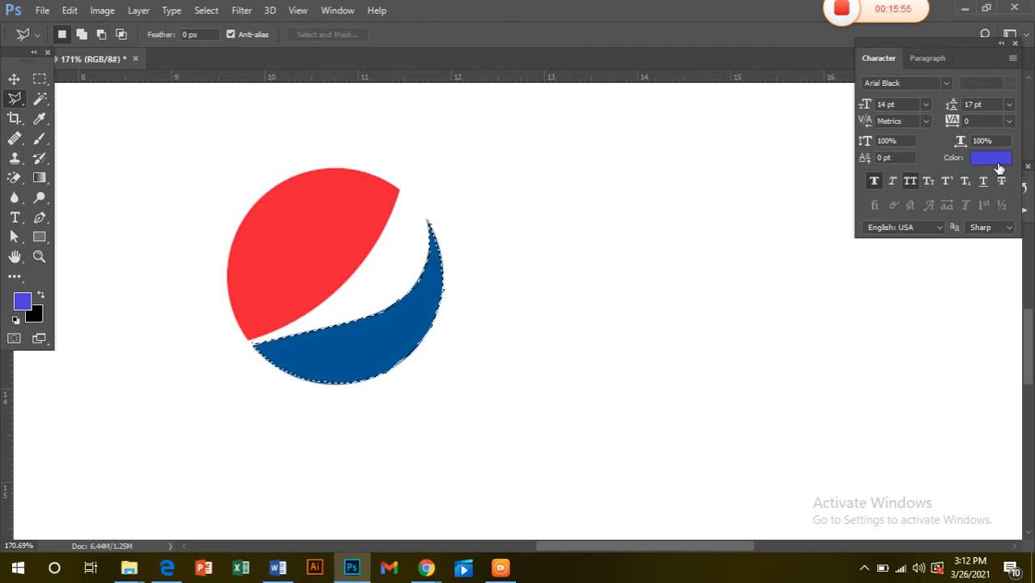
- Set the text color to yellow-green (afd43e)
left_click(991, 158)
left_click(783, 461)
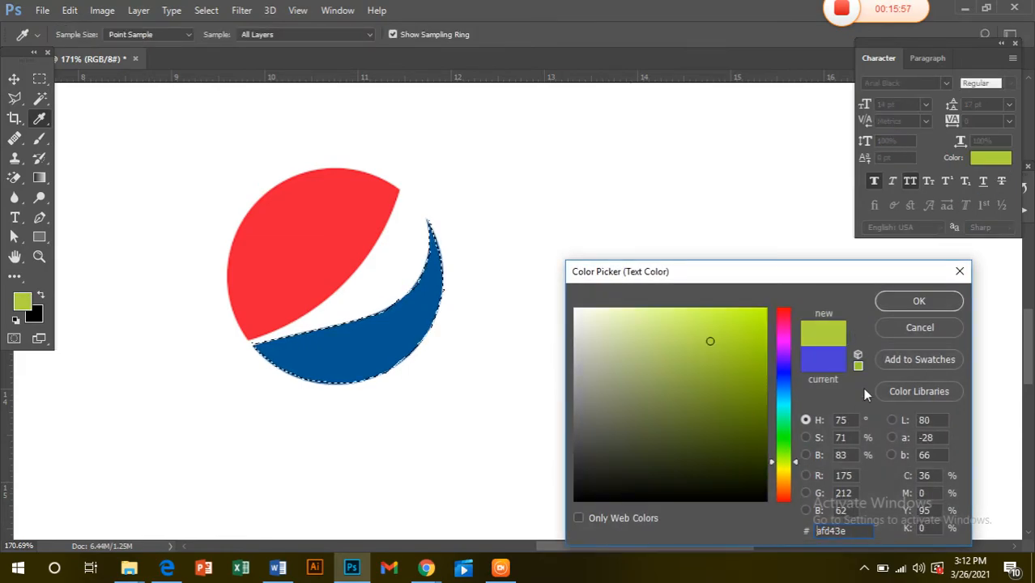
left_click(915, 303)
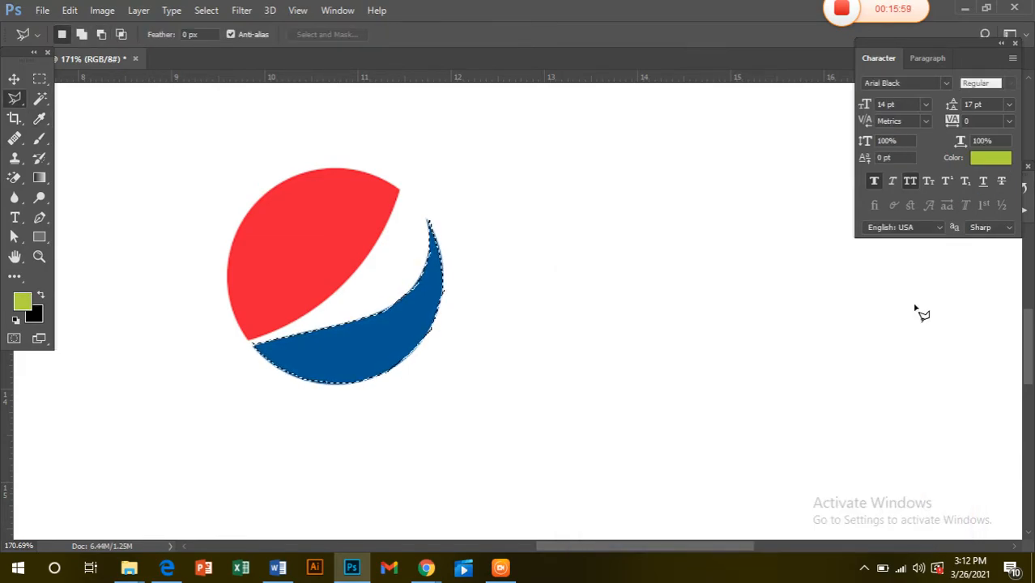
- Move the selection outline down and left across the logo, try the add and intersect selection modes, and clear the selection
mouse_move(393, 354)
left_mouse_down()
mouse_move(612, 352)
mouse_move(298, 413)
left_mouse_up()
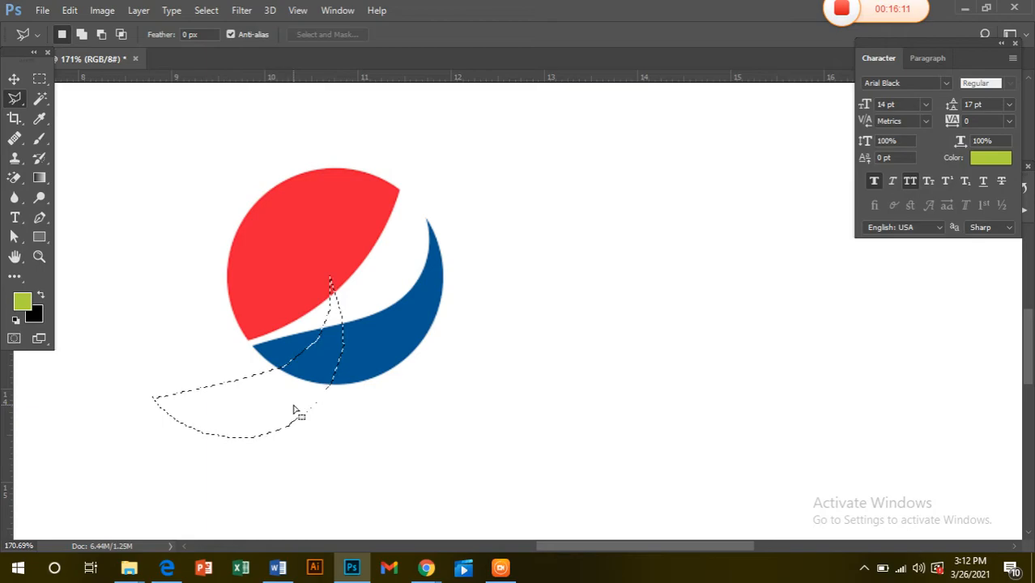
key("shift")
key("shift+alt")
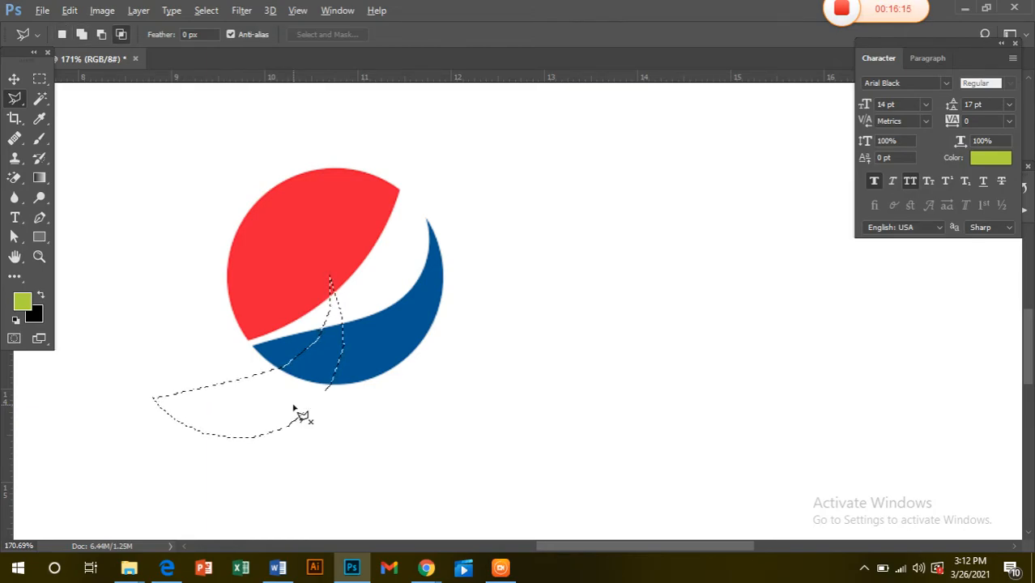
mouse_move(296, 411)
left_mouse_down()
mouse_move(603, 326)
mouse_move(411, 290)
mouse_move(393, 308)
mouse_move(401, 315)
mouse_move(362, 316)
left_mouse_up()
left_click(362, 314)
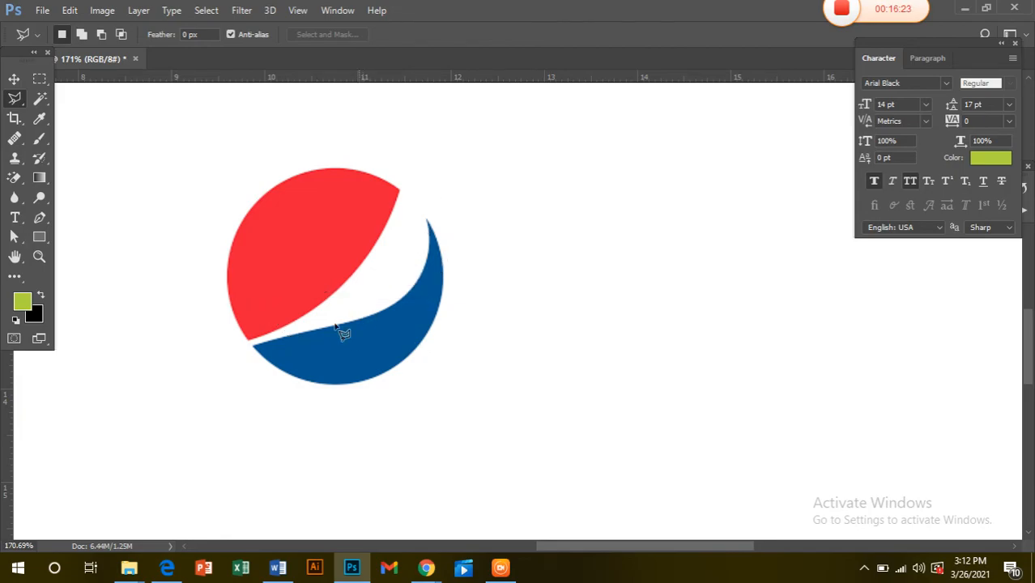
left_click(252, 344)
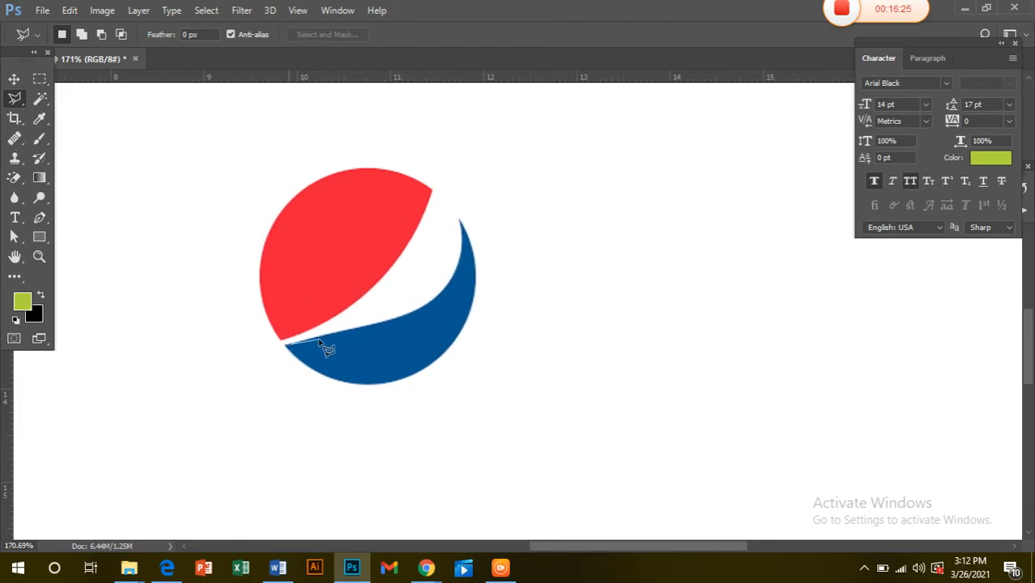
left_click(320, 341)
key("Escape")
- Trace the logo's upper red section with the Magnetic Lasso tool to create a closed selection
right_click(18, 98)
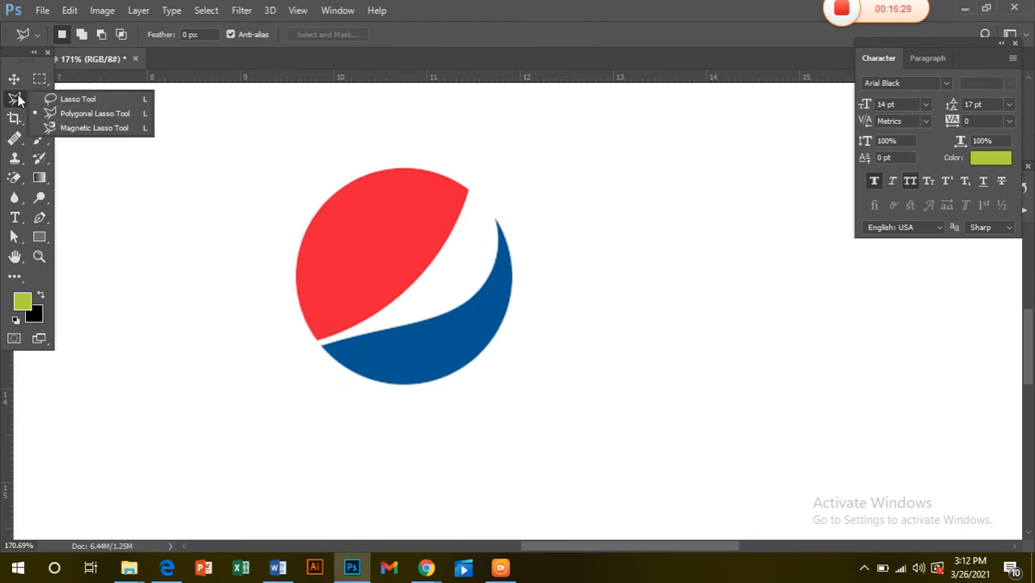
left_click(103, 128)
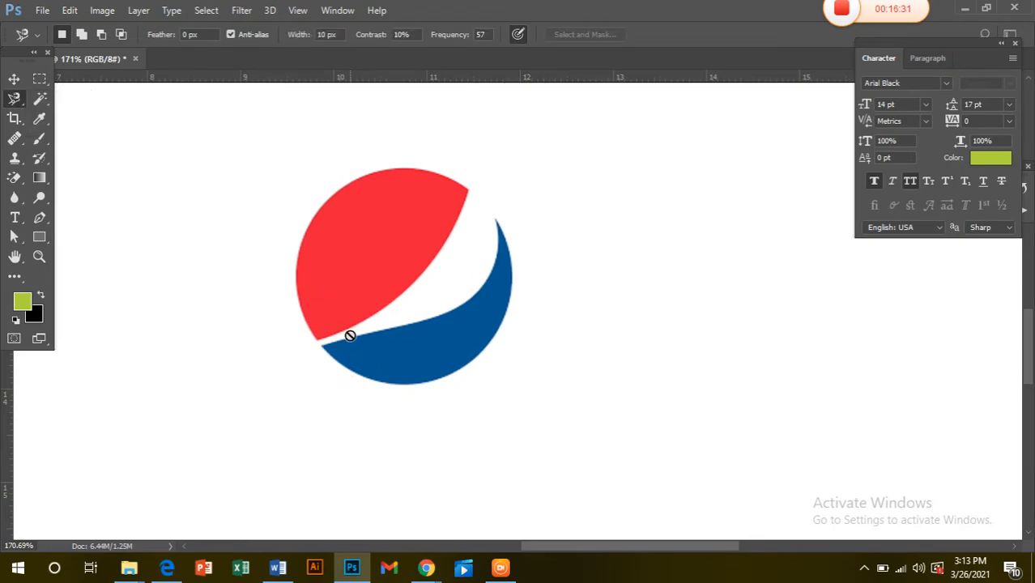
left_click(374, 254)
key("Escape")
left_click(463, 189)
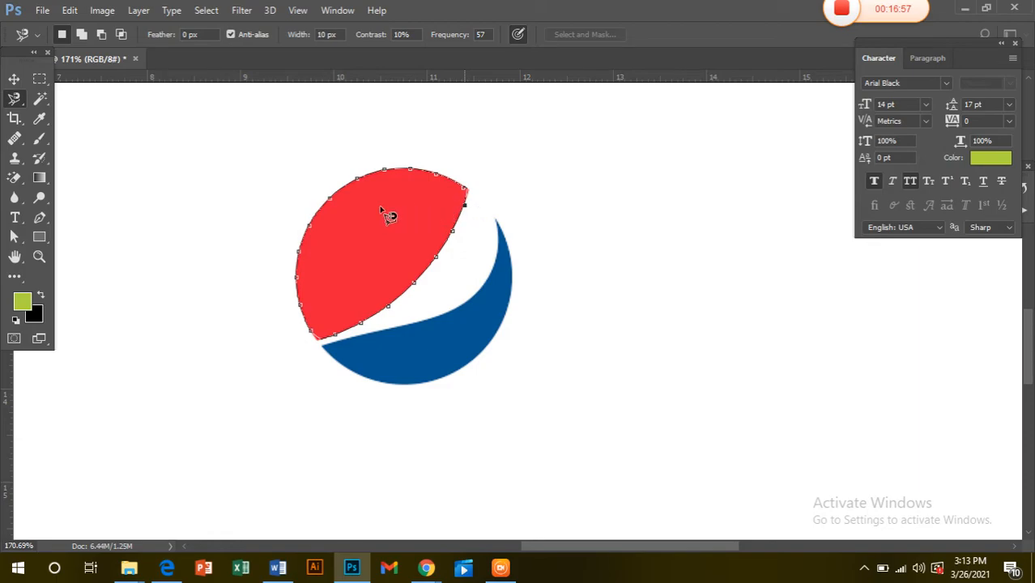
left_click(470, 194)
- Move the red section's selection outline right of the logo and back over its left side, and clear the selection
left_click_drag(431, 212, 663, 273)
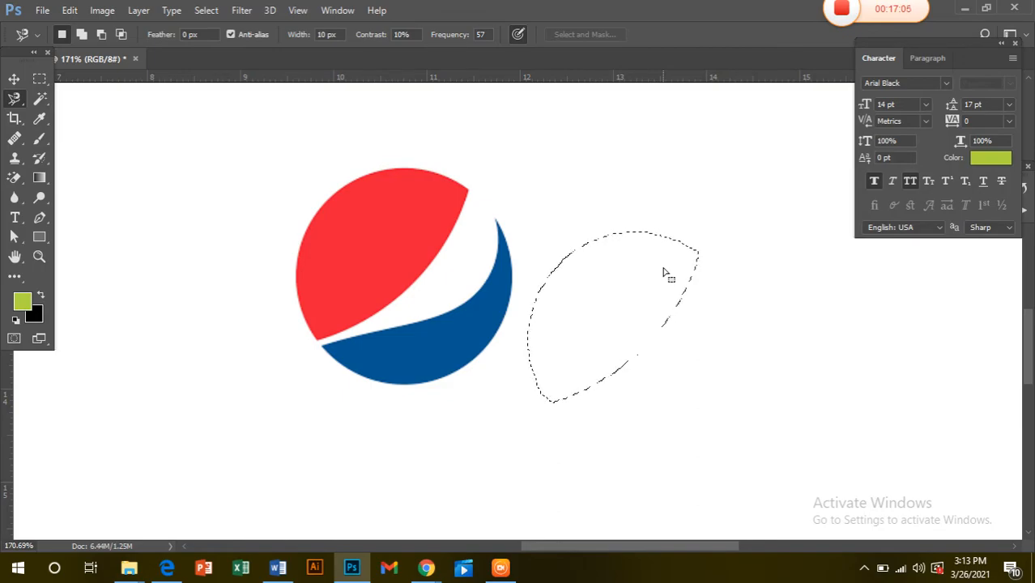
right_click(16, 99)
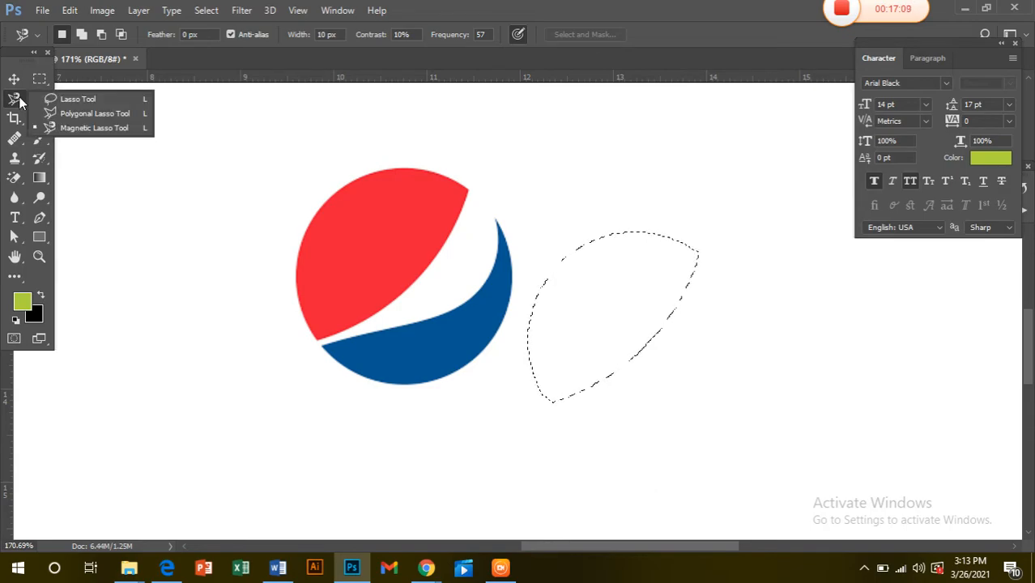
left_click(548, 326)
mouse_move(547, 325)
left_mouse_down()
mouse_move(71, 217)
mouse_move(215, 276)
left_mouse_up()
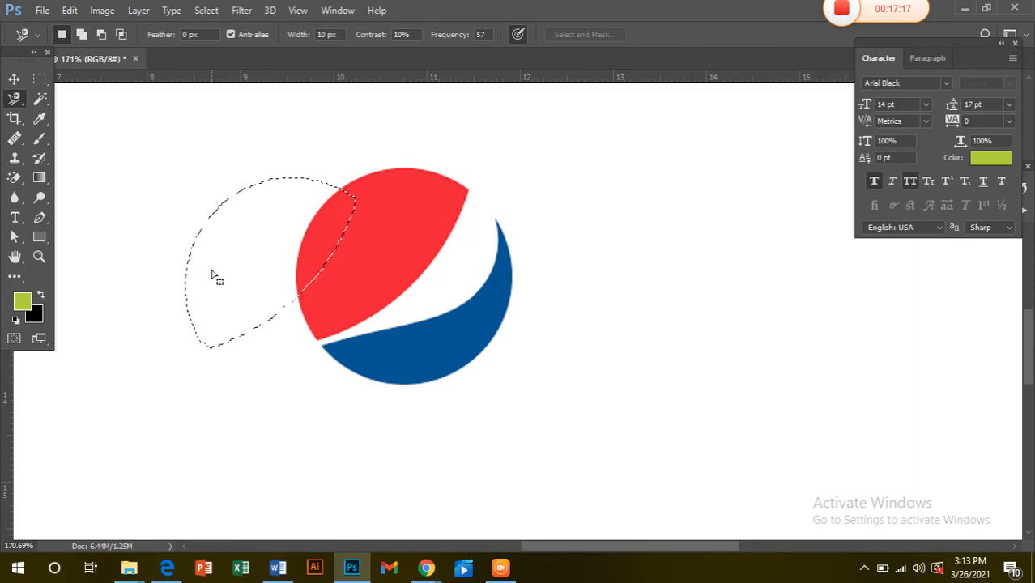
key("ctrl+d")
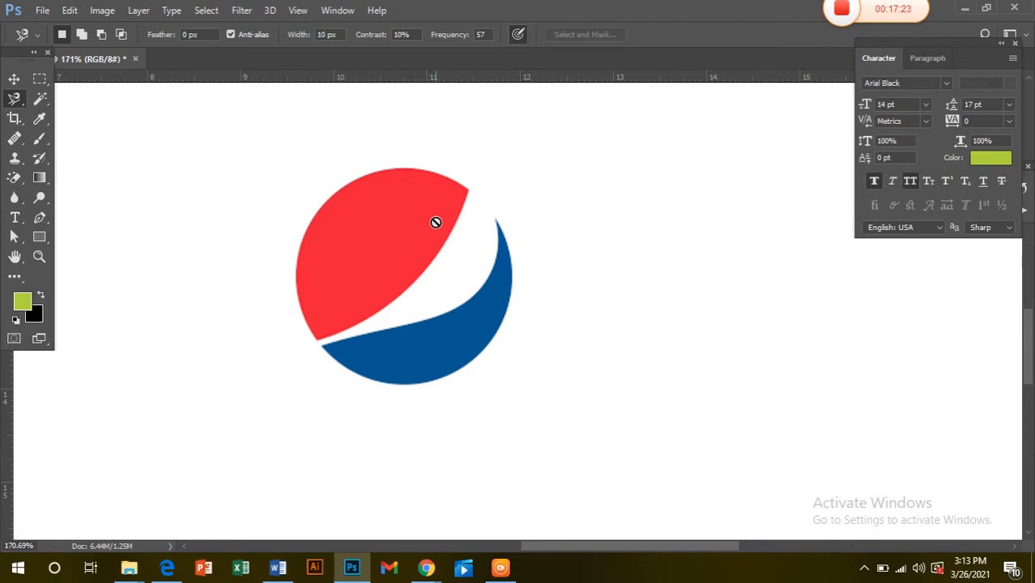
- Erase a rectangular marquee area from the logo's left edge after shifting the logo up and to the left
left_click(38, 78)
left_click_drag(332, 252, 169, 210)
left_click(13, 78)
left_click_drag(404, 297, 209, 256)
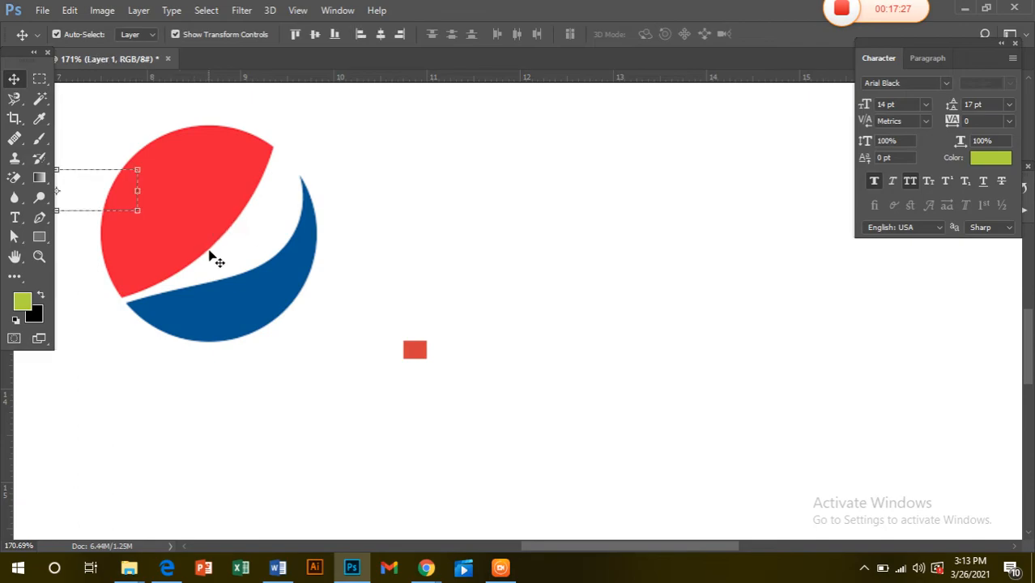
key("Delete")
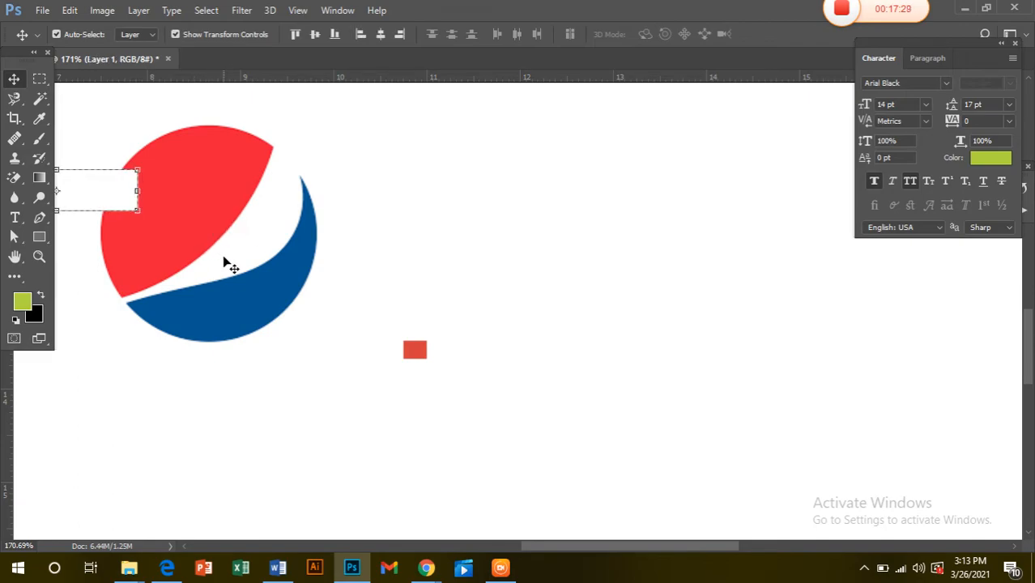
- Move the cut logo down and to the right, try to move the emptied marquee selection, and dismiss the error messages
left_click_drag(157, 202, 316, 277)
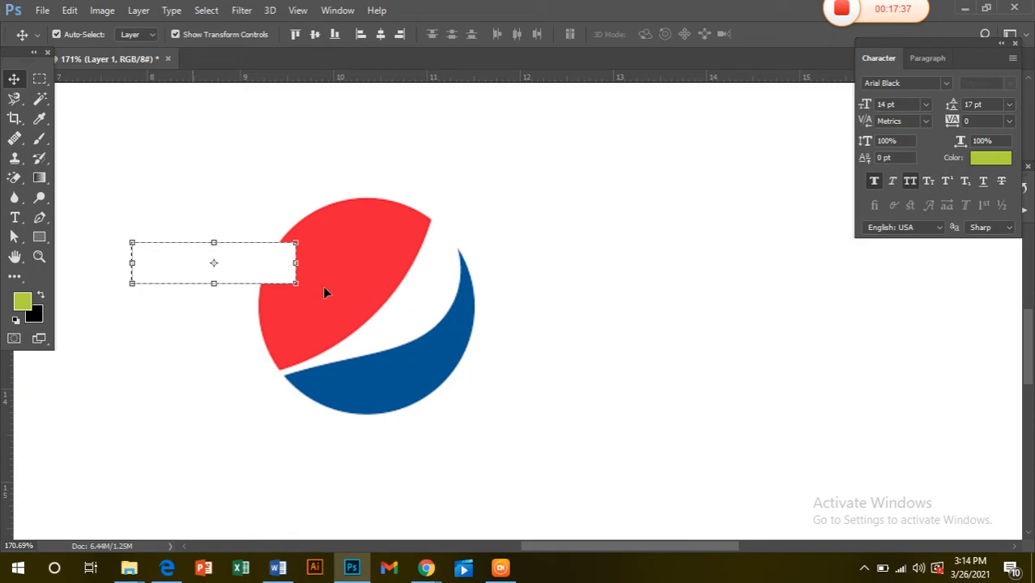
left_click(241, 192)
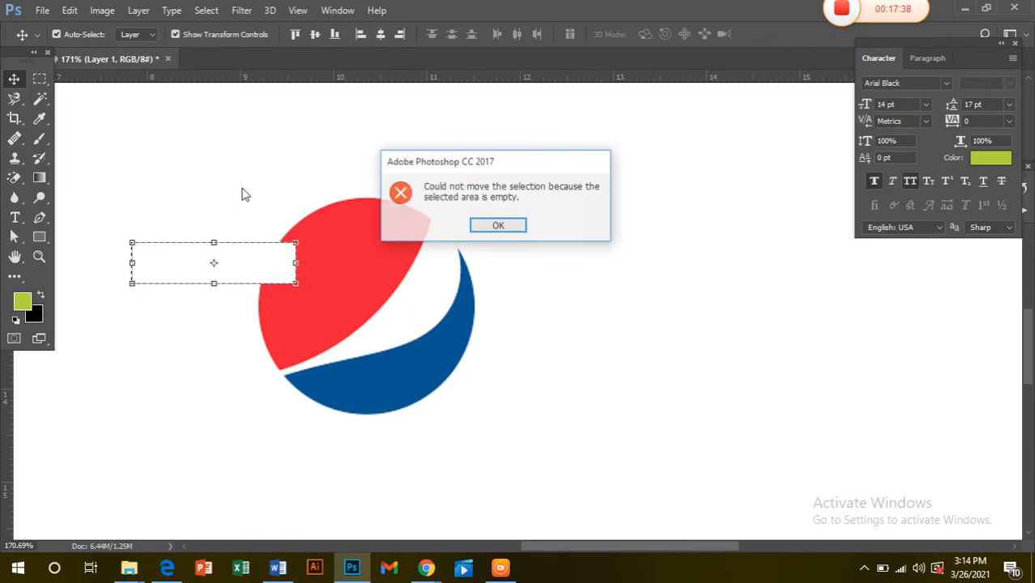
left_click(498, 228)
left_click(162, 208)
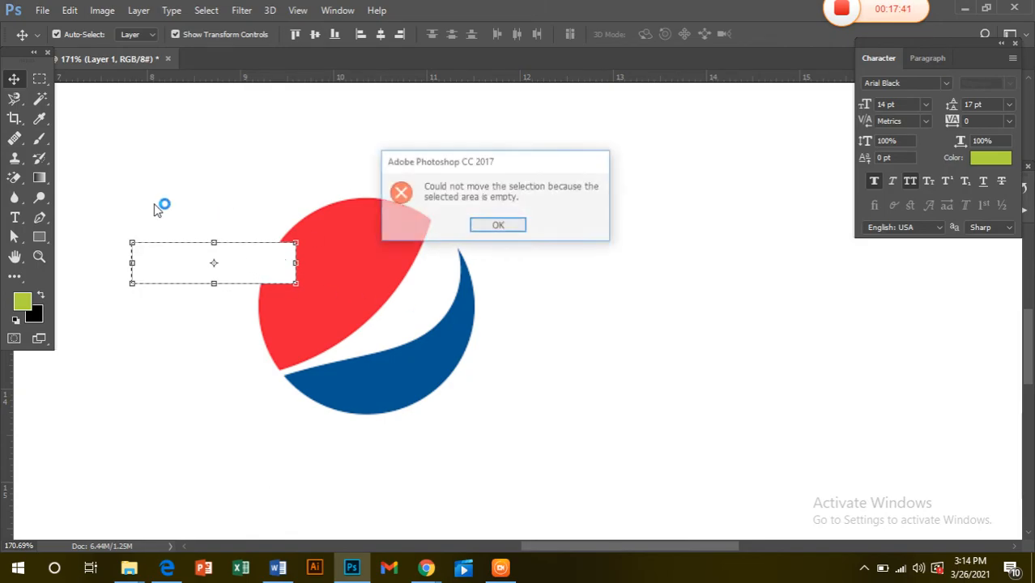
left_click(494, 226)
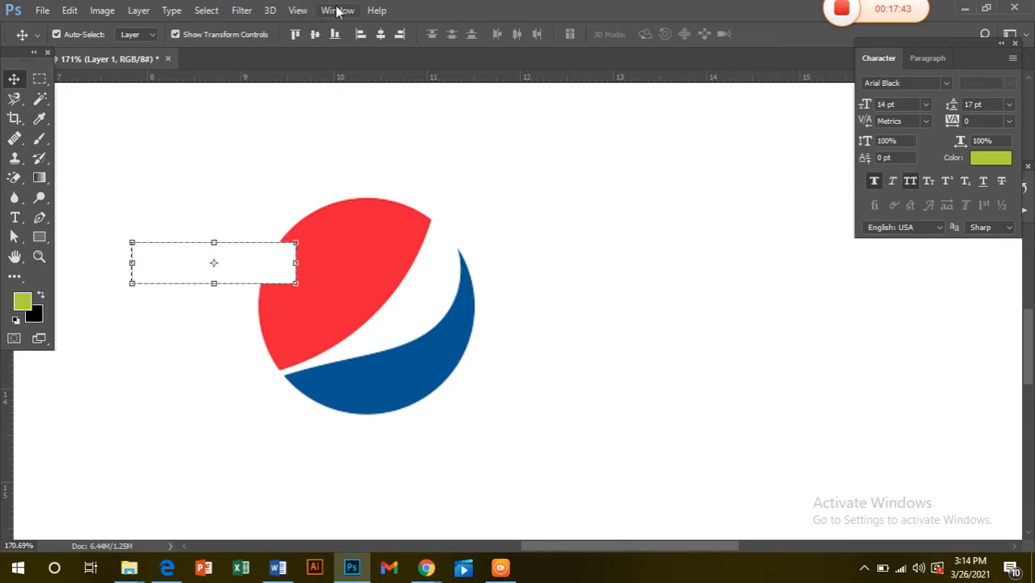
- Move the Character panel aside, show the Layers panel and place it clear of the logo
left_click_drag(933, 42, 987, 19)
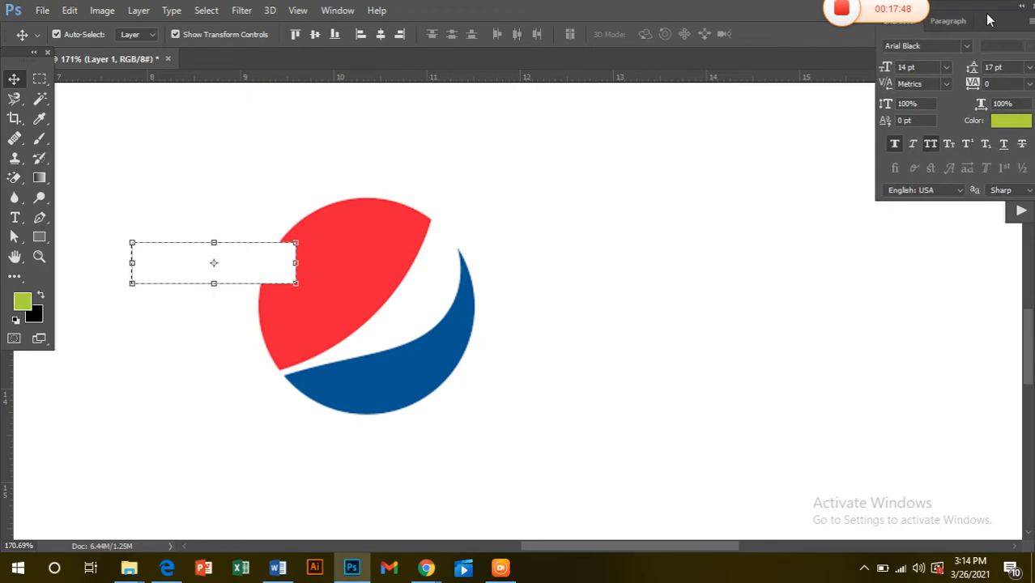
left_click(339, 11)
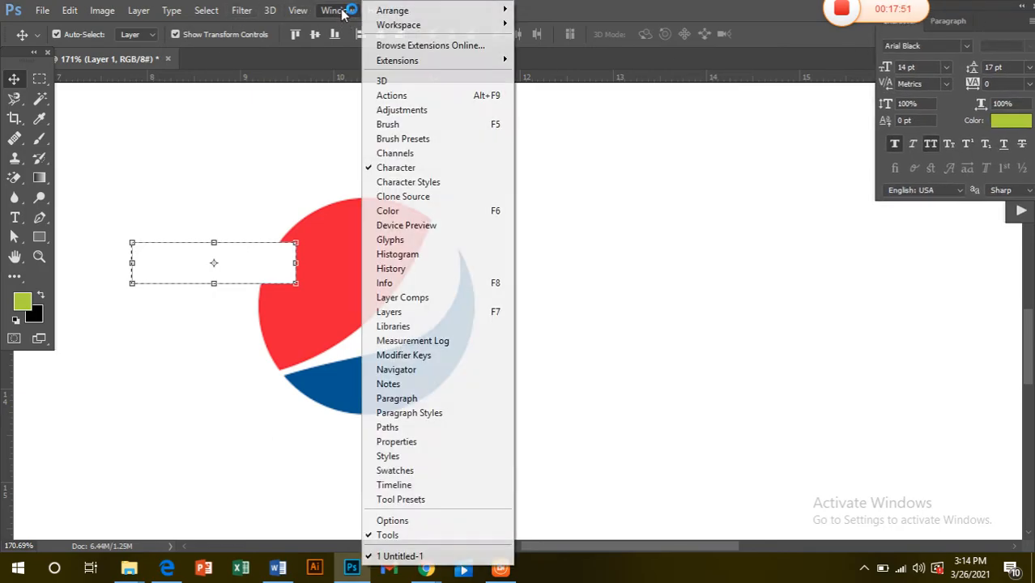
left_click(394, 315)
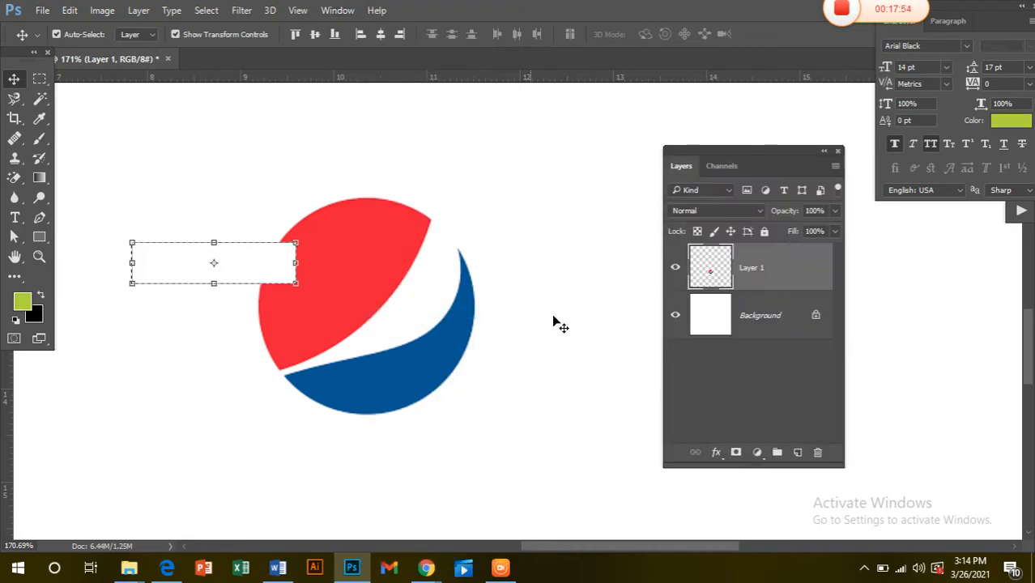
left_click_drag(749, 158, 949, 158)
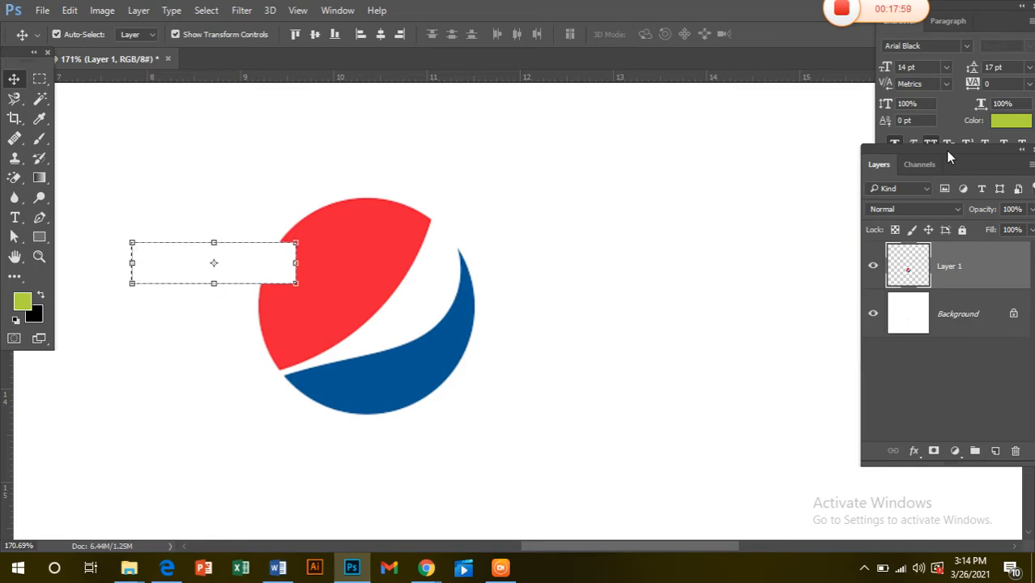
- Hide the logo's layer, Layer 1, and delete it from the document
left_click(872, 268)
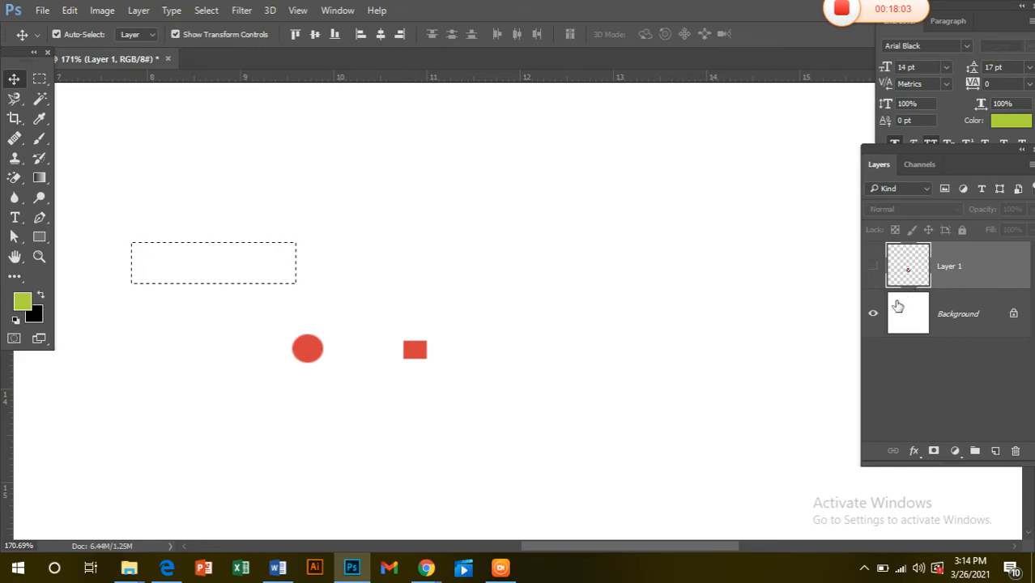
left_click(601, 262)
left_click_drag(911, 273, 1020, 450)
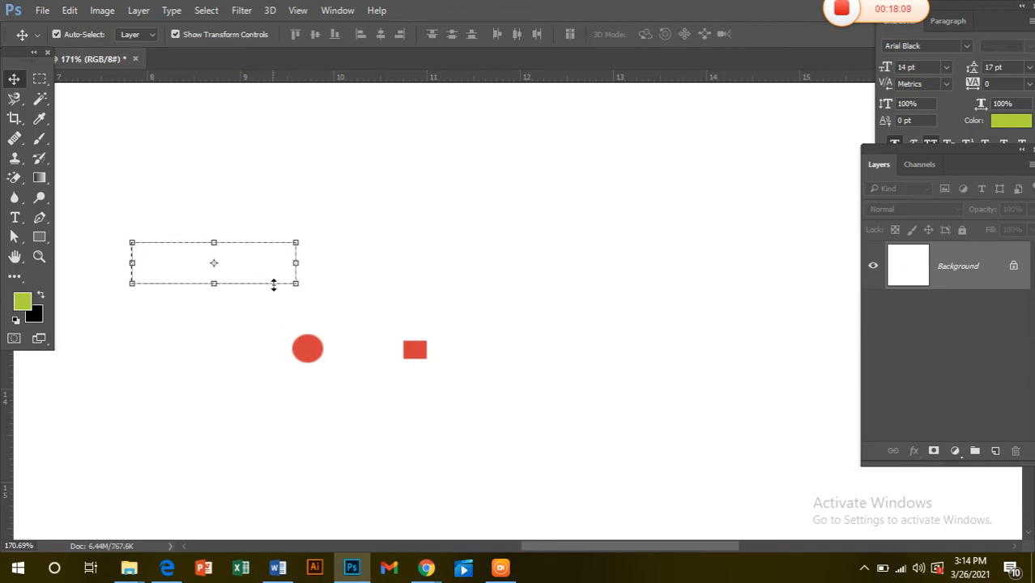
key("Delete")
left_click(640, 126)
key("v")
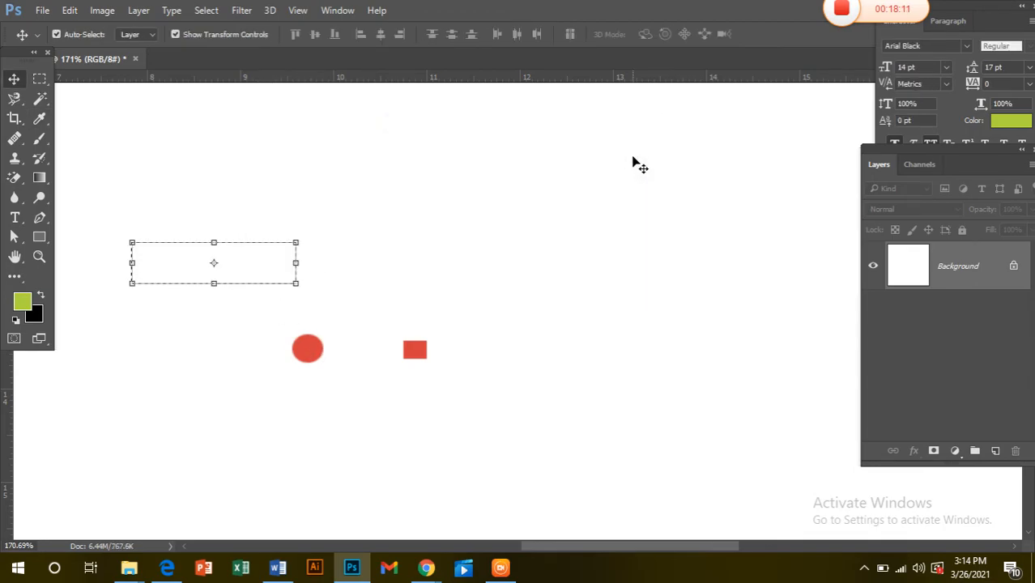
- Free Transform the selected Background rectangle, move it to just above the red square, and apply the transformation
key("ctrl+t")
left_click(13, 80)
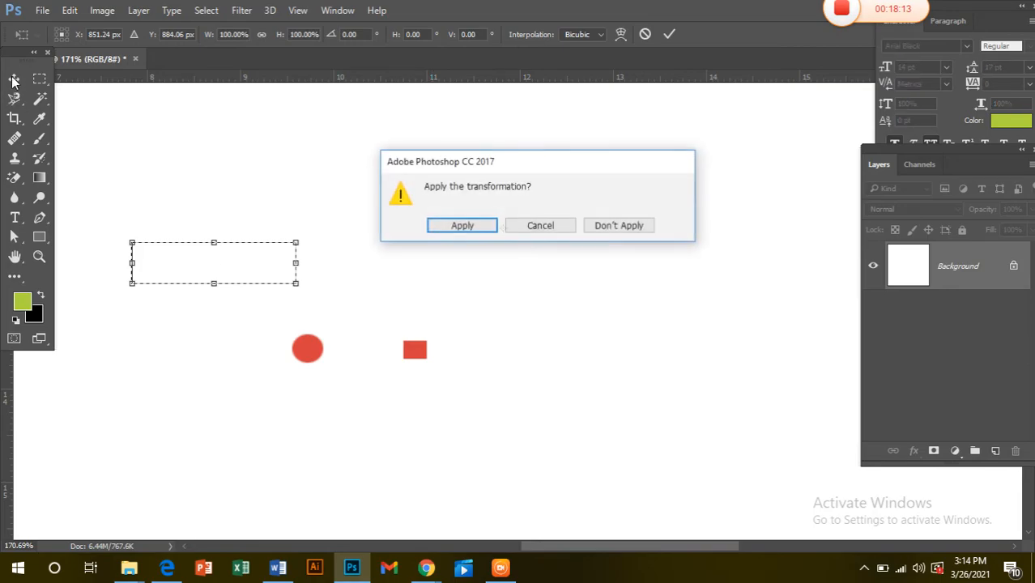
left_click(531, 225)
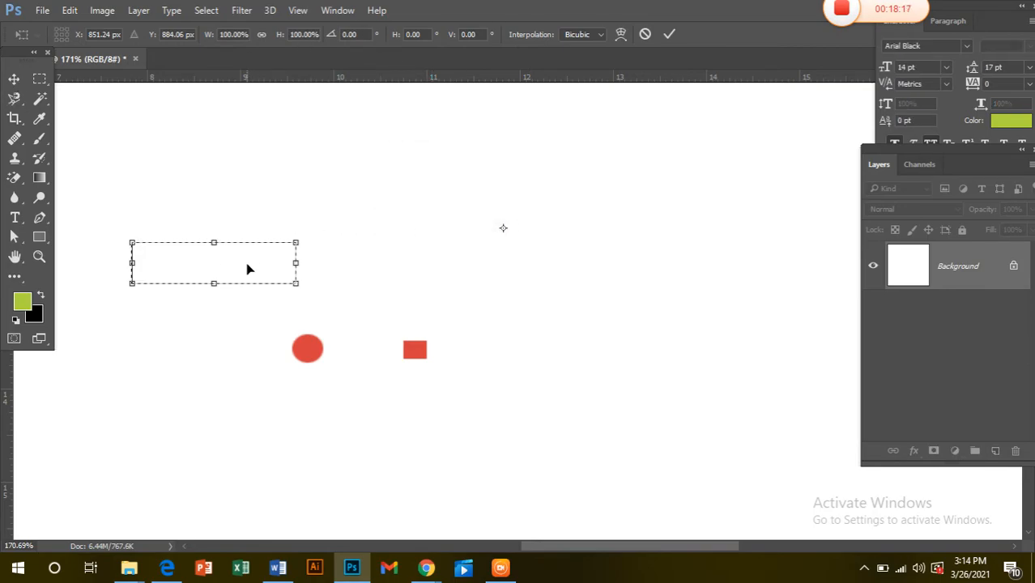
left_click_drag(249, 269, 625, 306)
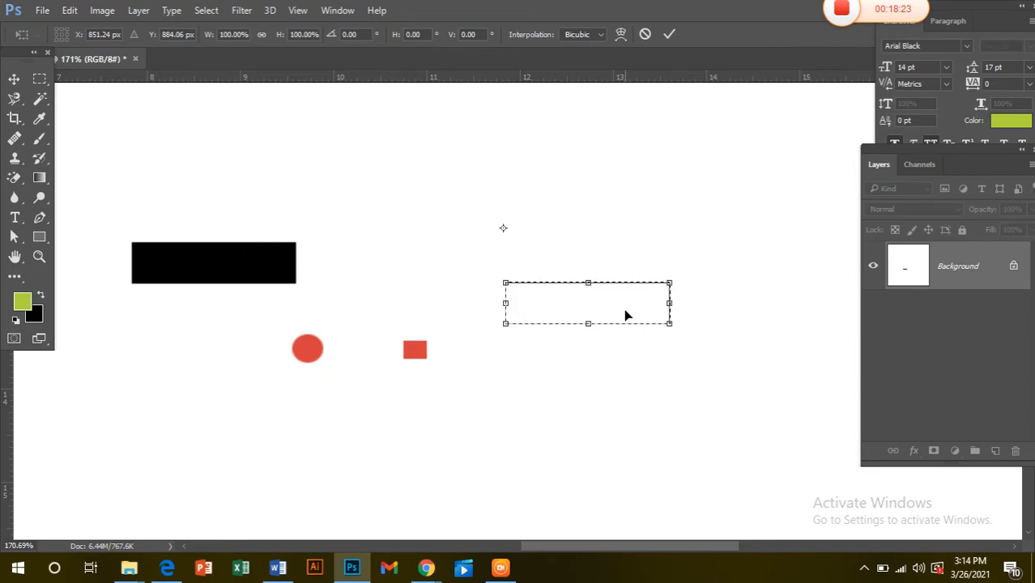
left_click_drag(626, 310, 483, 310)
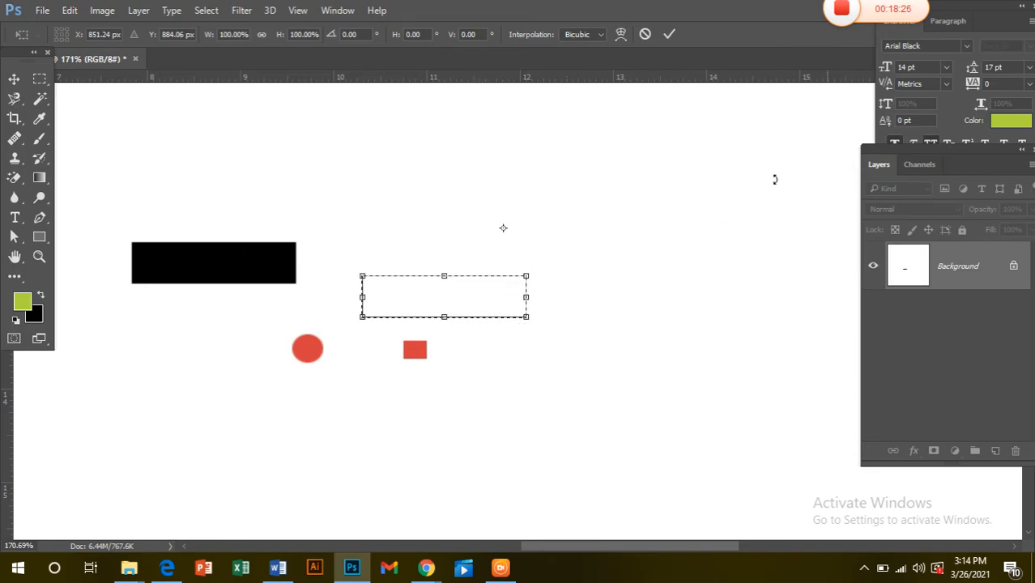
left_click(43, 9)
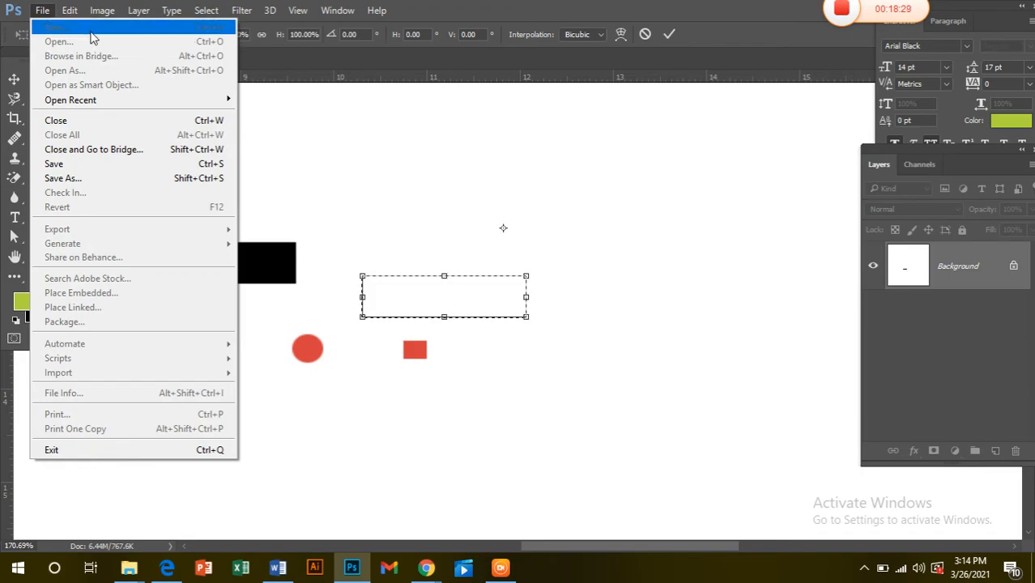
left_click(361, 169)
key("Return")
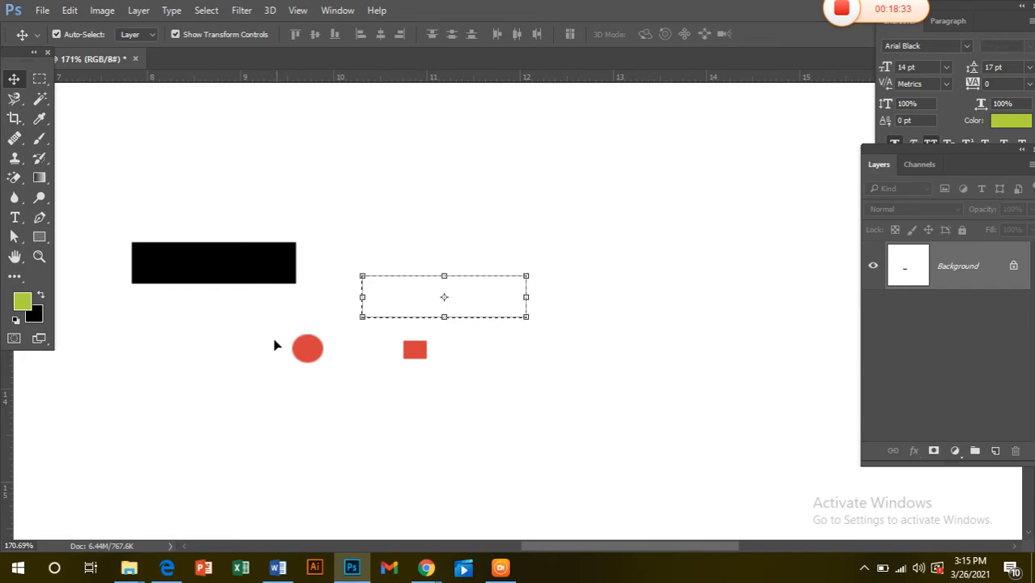
- Set the document zoom to 50% and move the selected white rectangle up and to the left, above the black bar
left_click(18, 545)
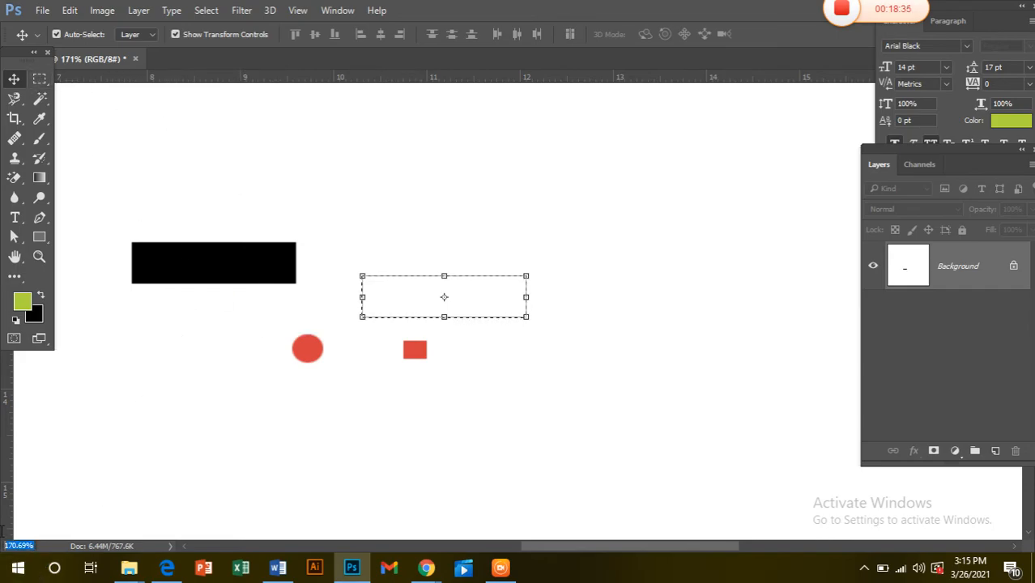
type("100")
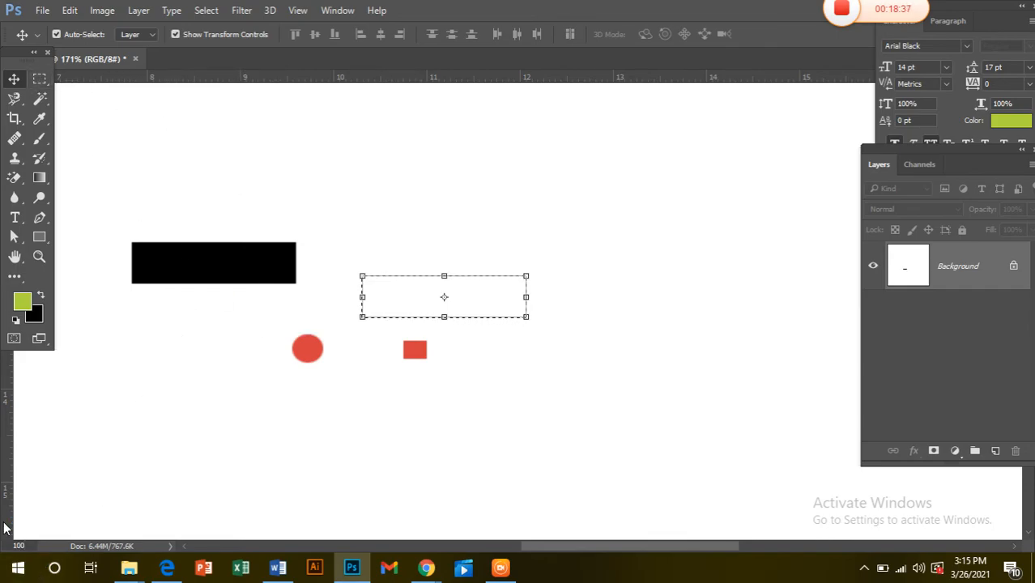
key("Return")
left_click(18, 545)
key("Return")
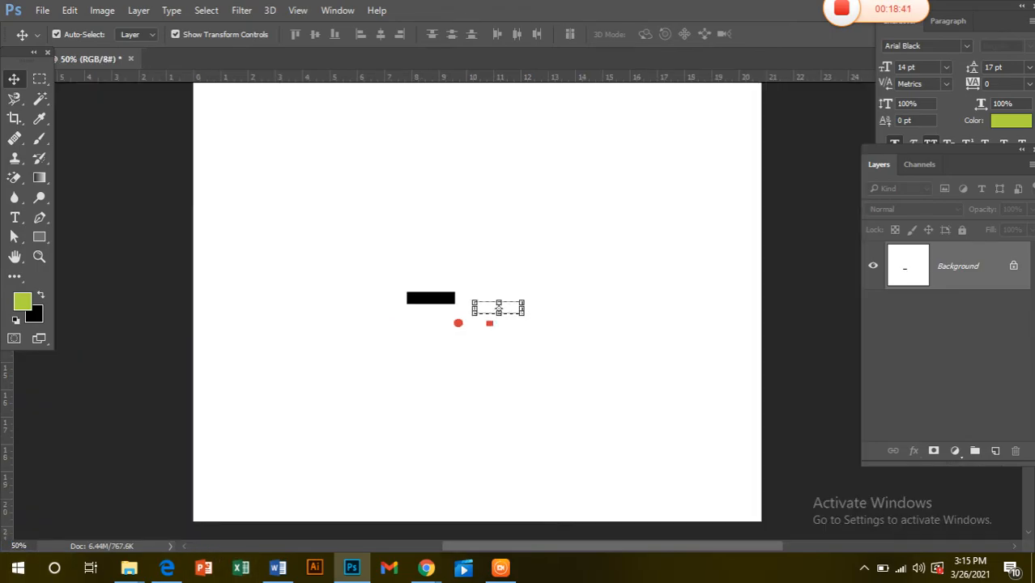
left_click_drag(490, 308, 385, 207)
key("shift+F5")
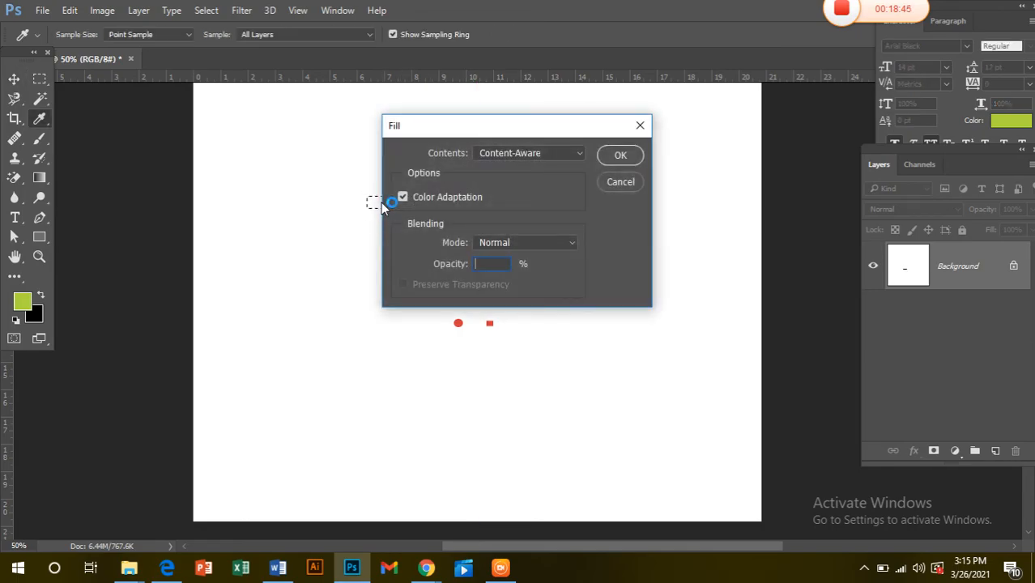
left_click(637, 159)
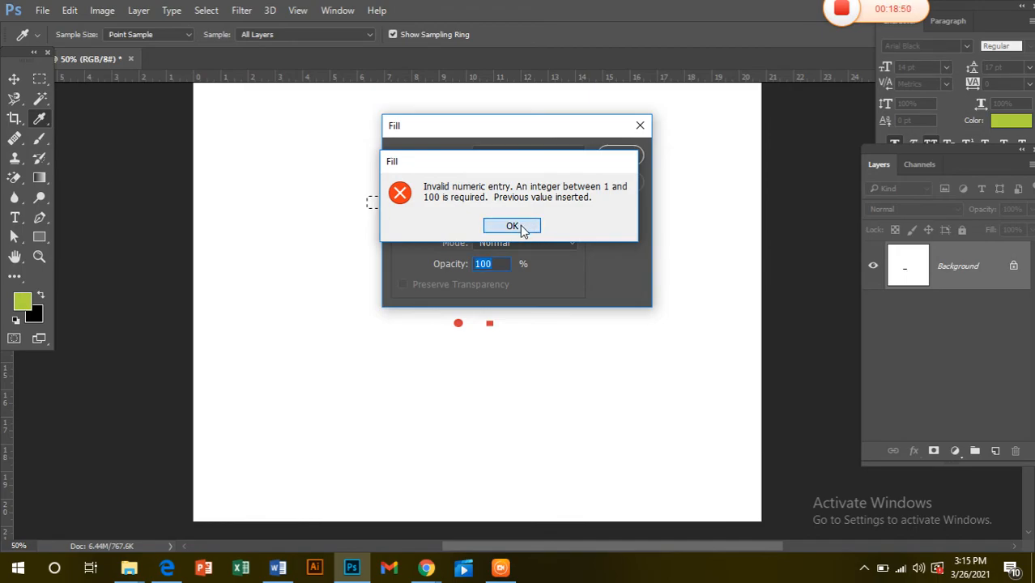
left_click(519, 227)
left_click(621, 183)
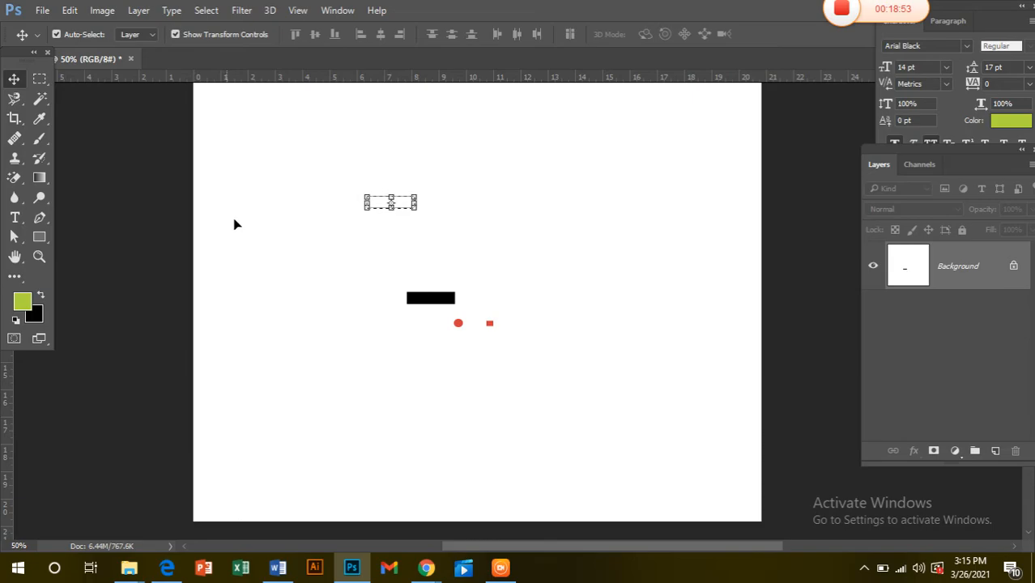
- Stretch the selected white rectangle to 295.28% width and 818.75% height, partly covering the black bar, and apply the transformation
left_click_drag(414, 201, 509, 202)
left_click_drag(437, 210, 438, 297)
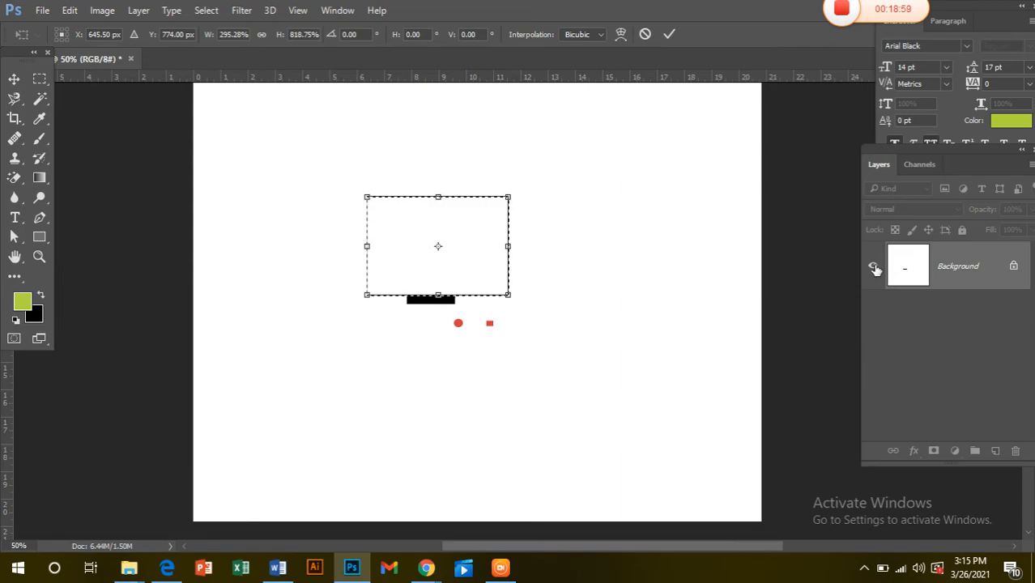
key("Return")
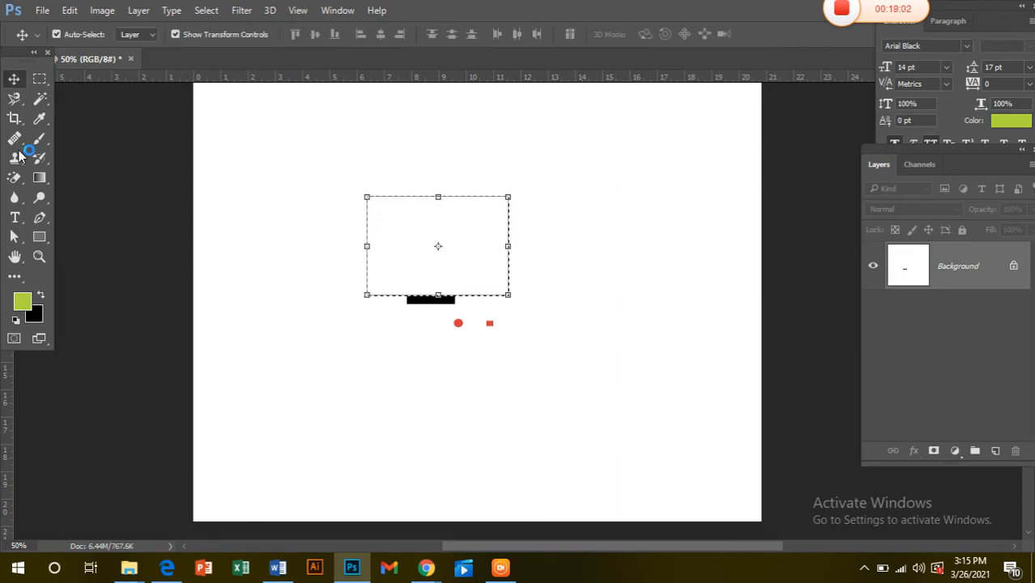
- Select a large rectangular area around the black bar and both red shapes with the Rectangular Marquee, dismissing the Fill options
left_click(38, 79)
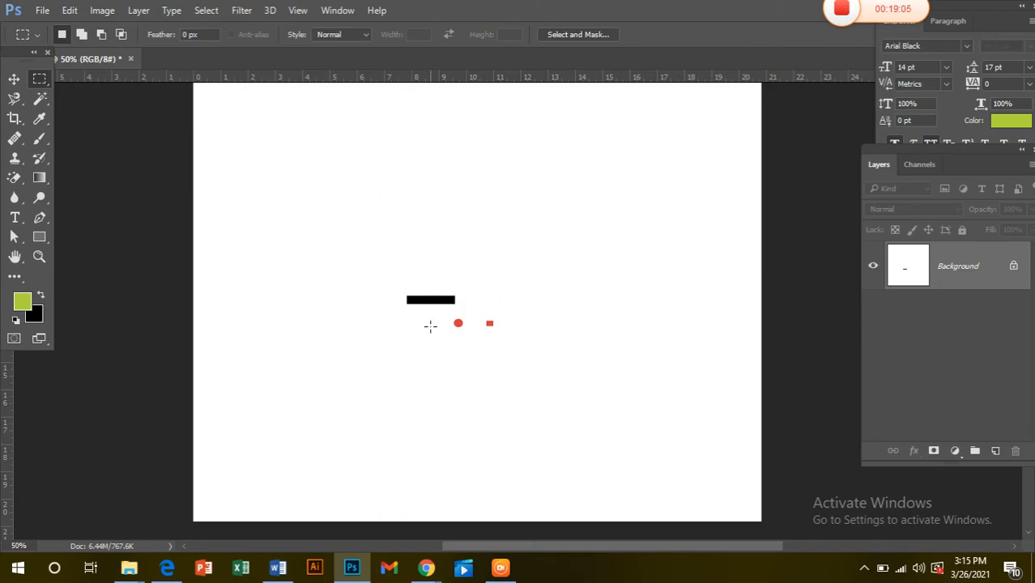
left_click_drag(343, 268, 562, 417)
key("shift+BackSpace")
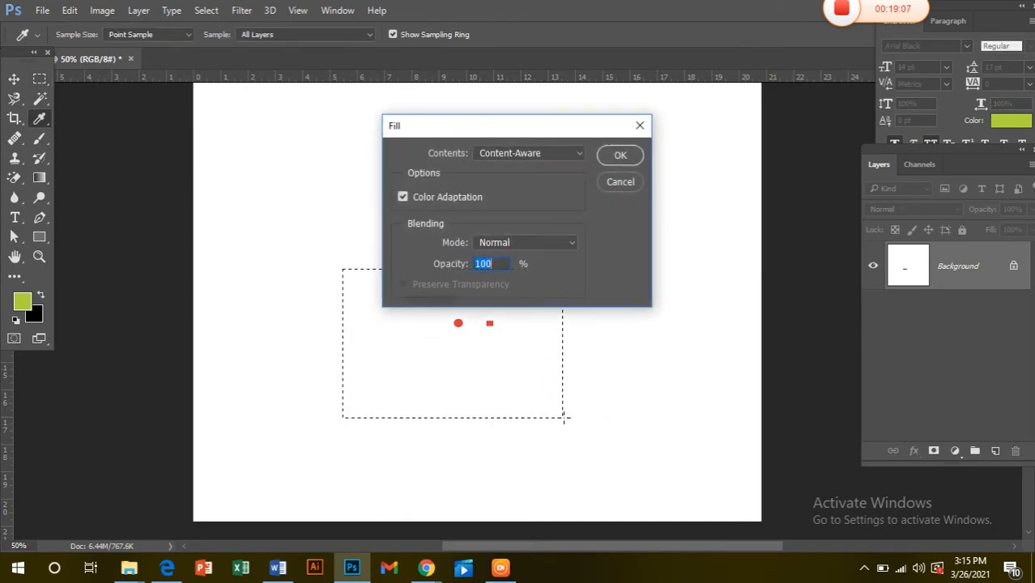
left_click(640, 125)
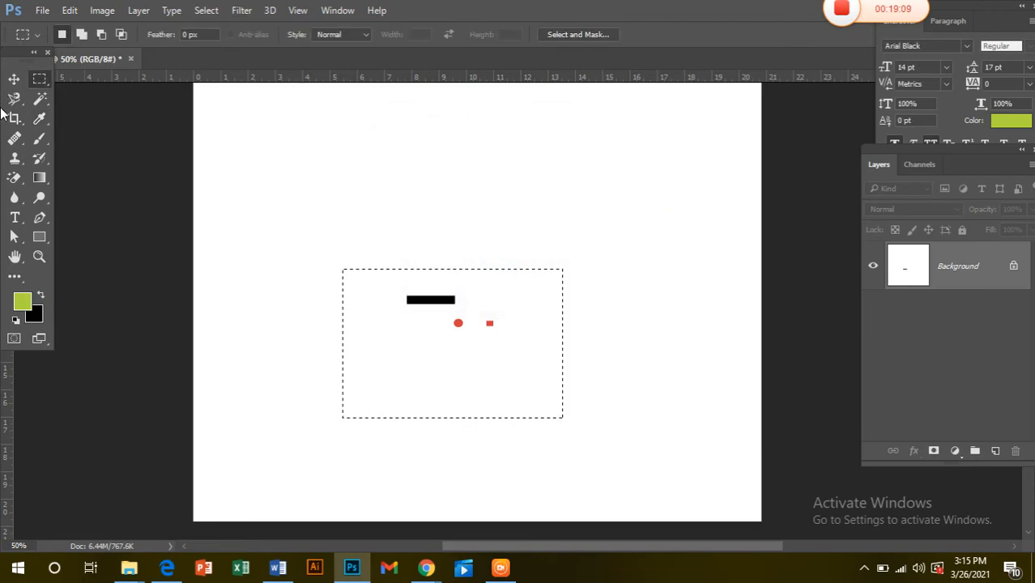
- Move the selected area with the black bar and red shapes up and to the left on the Background layer
left_click(12, 80)
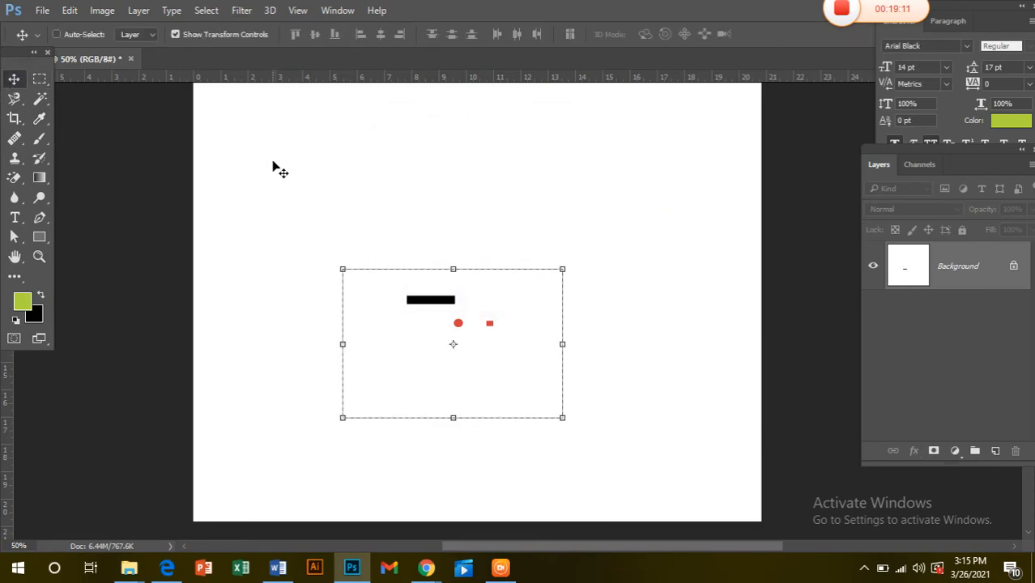
key("ctrl+s")
left_click(749, 8)
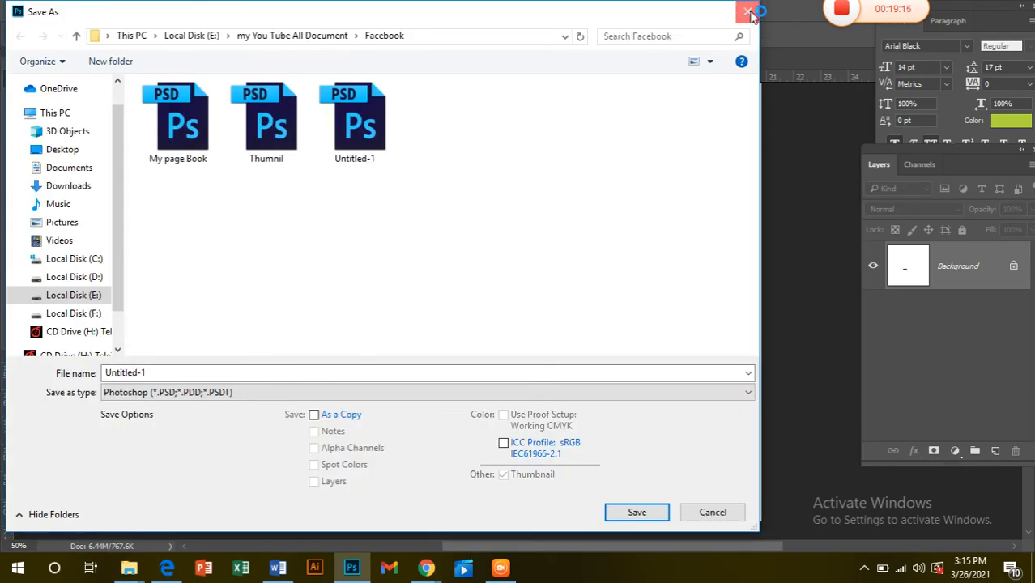
left_click_drag(532, 377, 530, 233)
left_click_drag(492, 314, 465, 283)
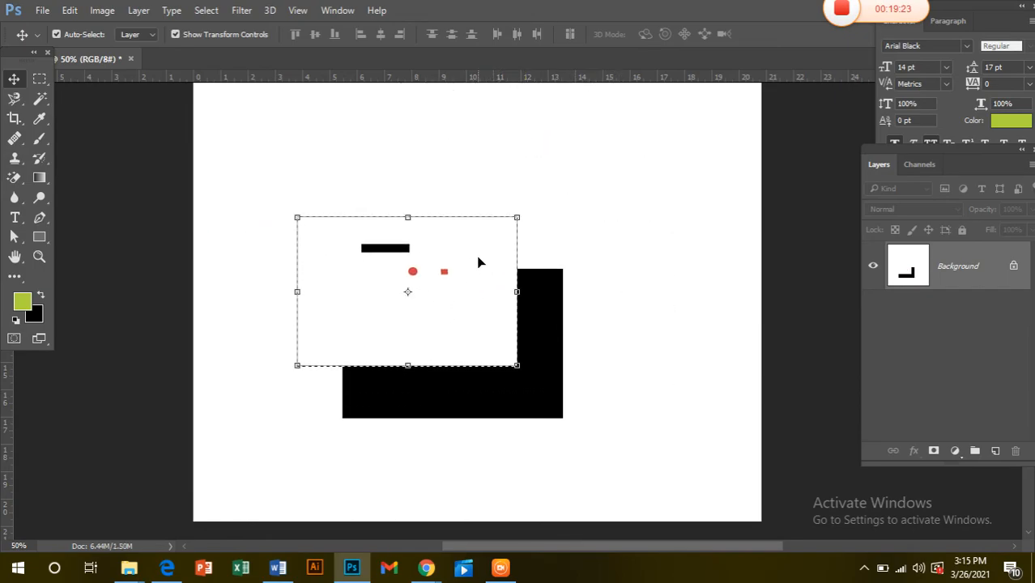
key("shift+F5")
left_click(666, 119)
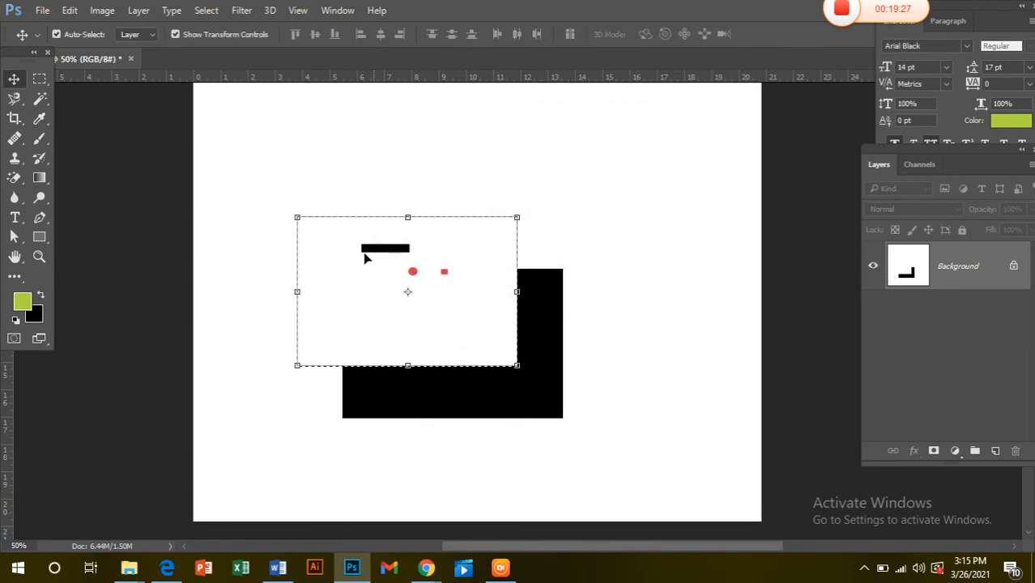
- Clear the selection and marquee-select a small rectangle overlapping the vertical arm of the black L-shape
left_click(38, 78)
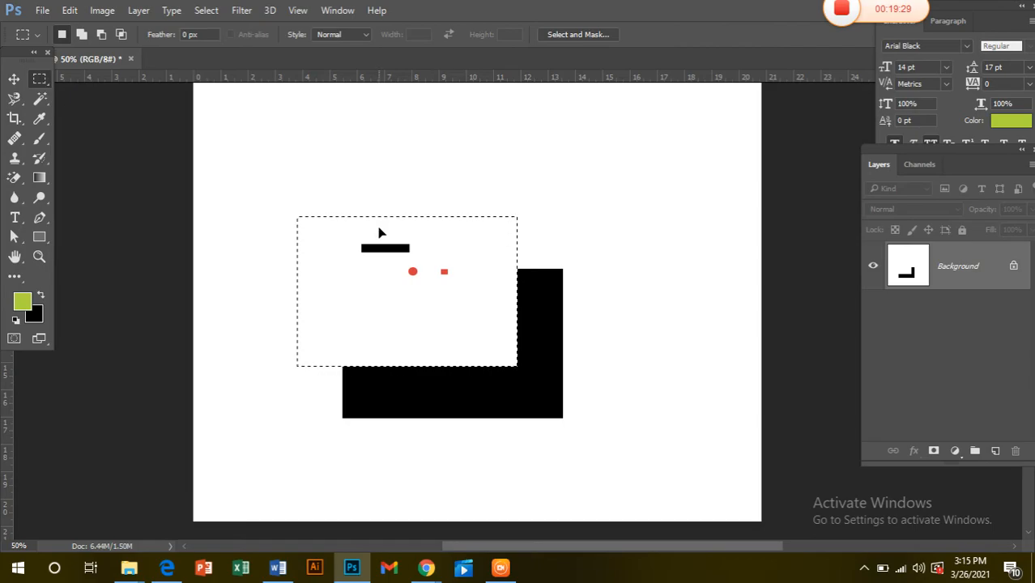
key("ctrl+d")
left_click_drag(465, 290, 552, 330)
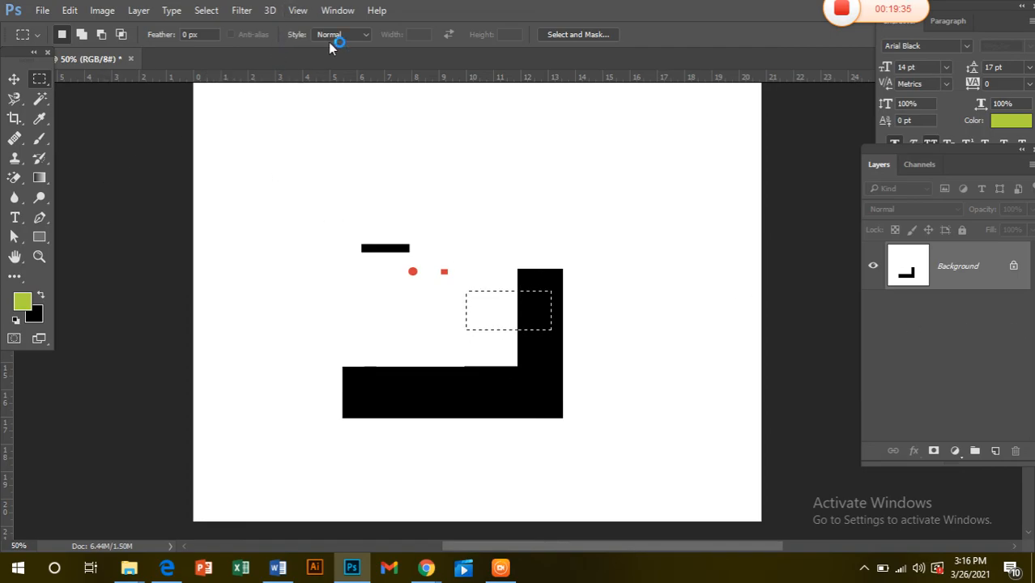
- Hide the Layers panel, show it again, and switch to the Move tool
left_click(340, 11)
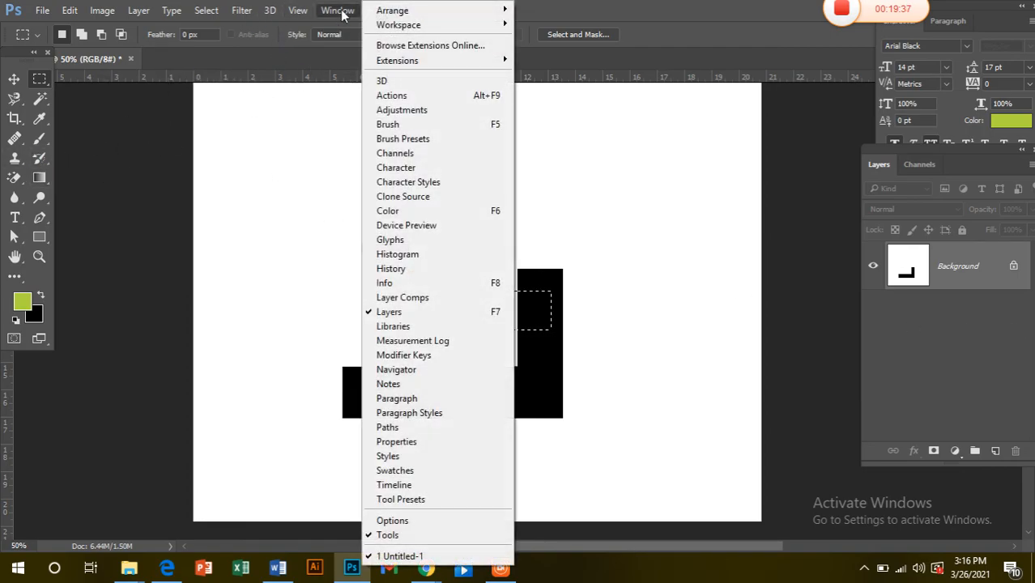
left_click(388, 311)
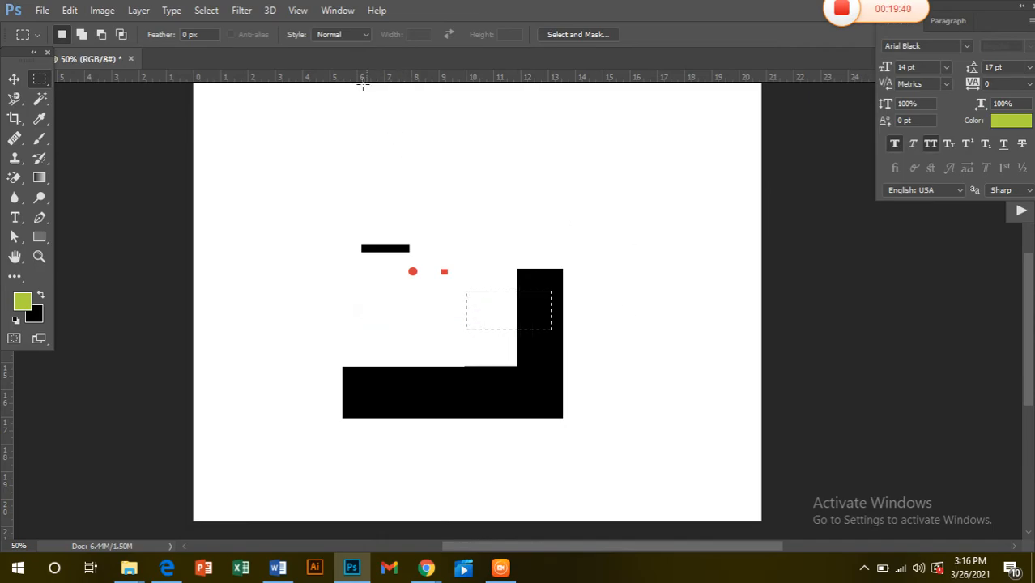
left_click(340, 9)
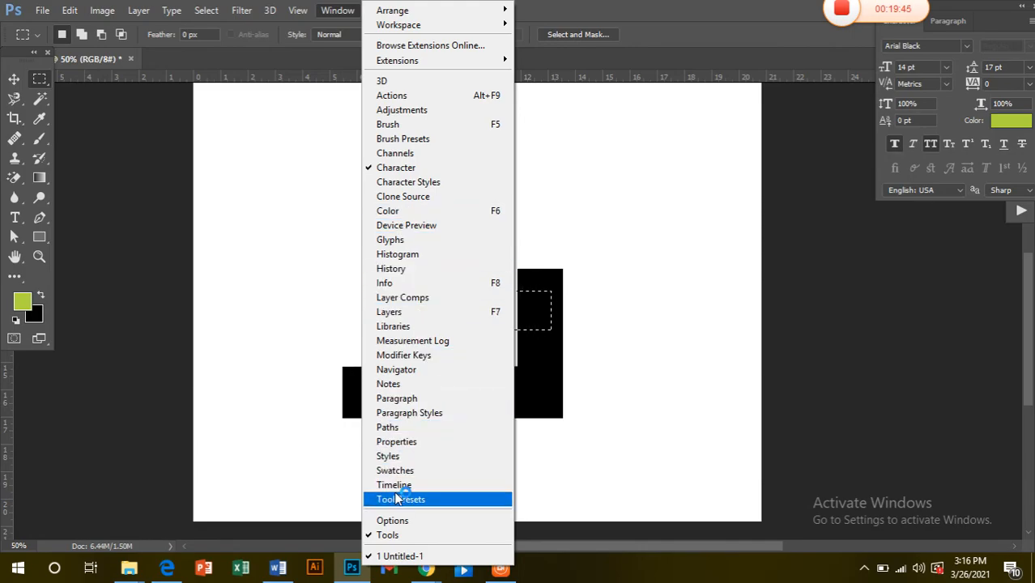
left_click(392, 312)
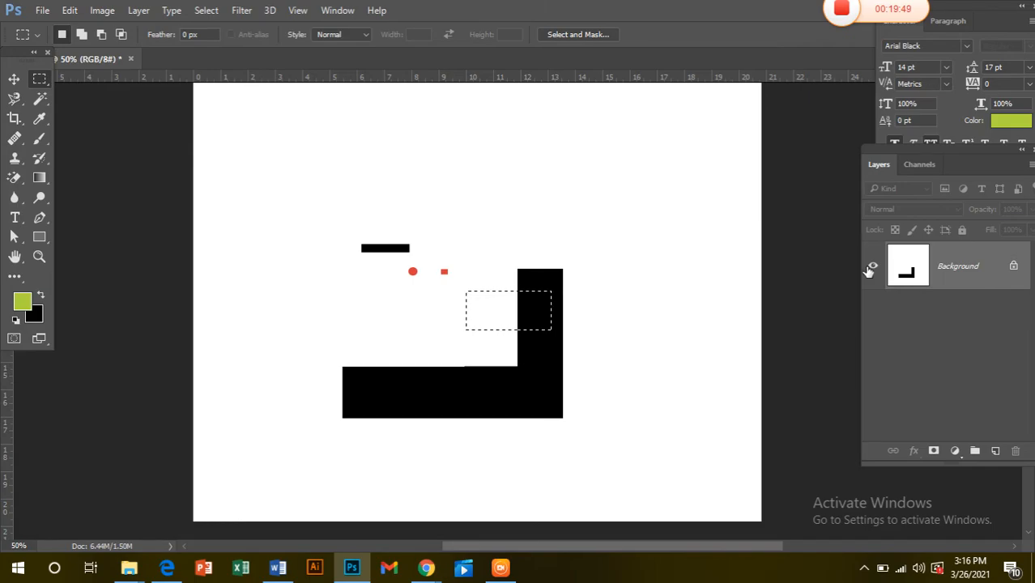
left_click(13, 79)
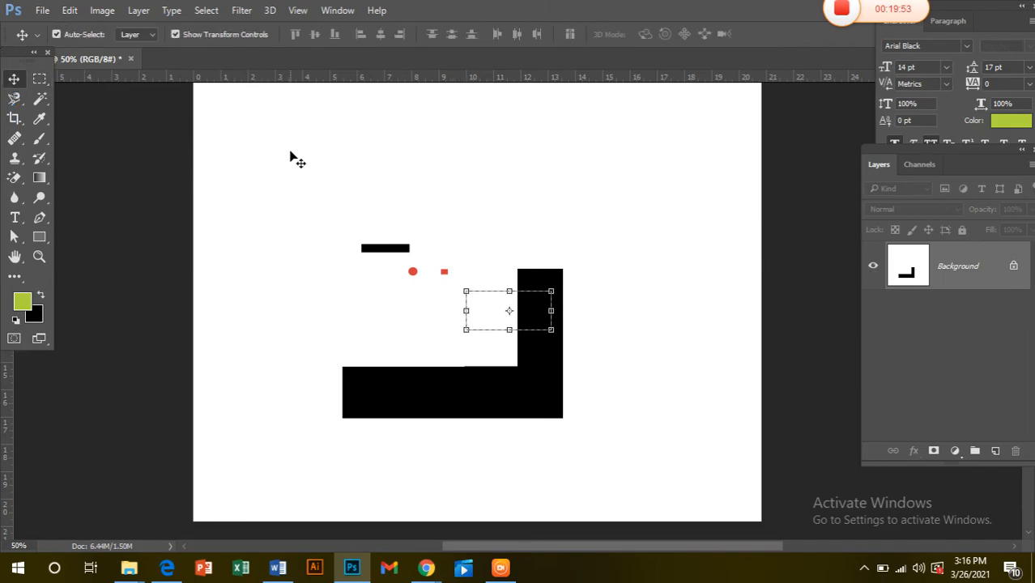
- Clear the selection and add six empty layers above the Background layer
key("ctrl+d")
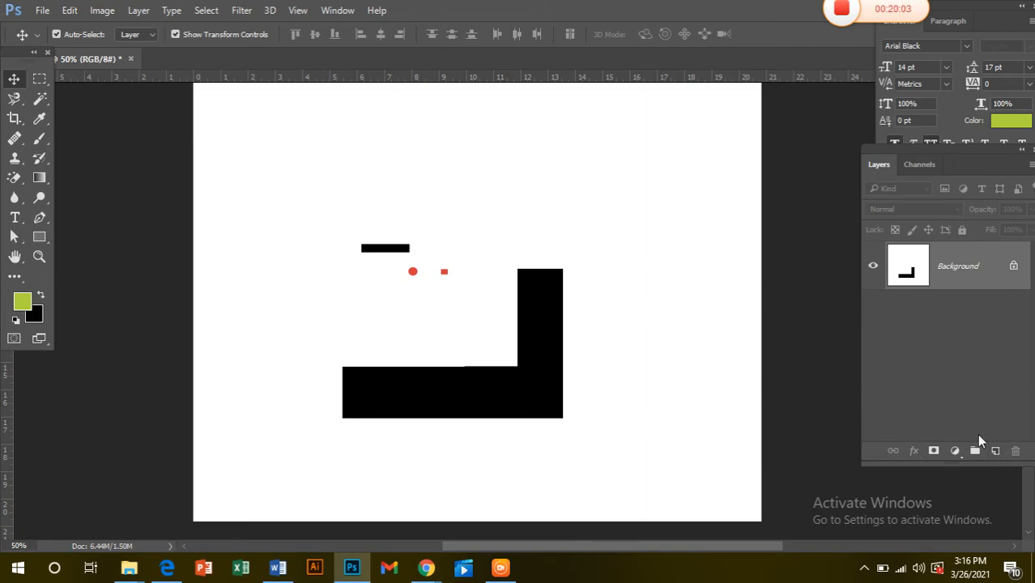
left_click(996, 452)
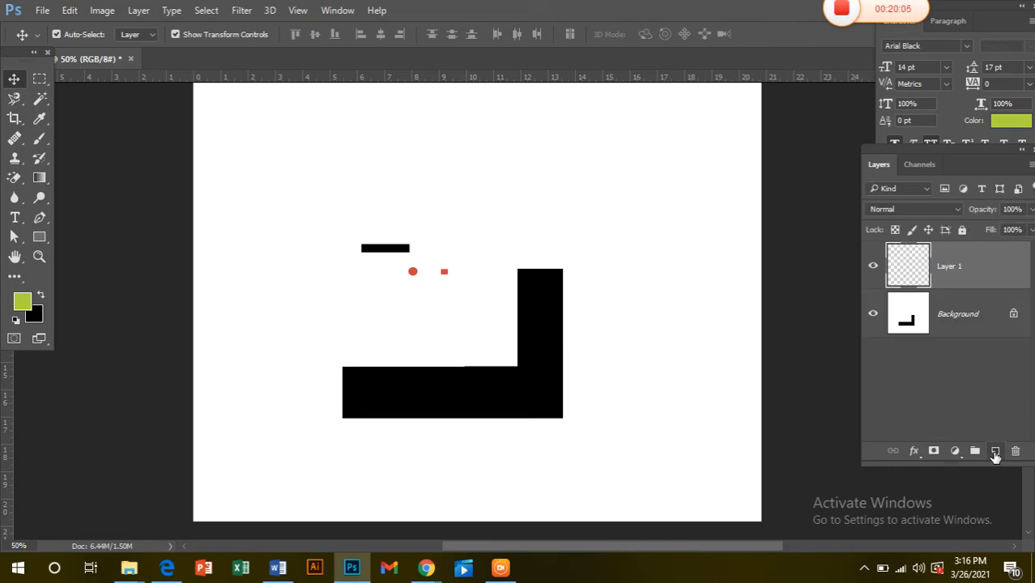
left_click(995, 452)
left_click(995, 452)
left_click(995, 452)
left_click(995, 452)
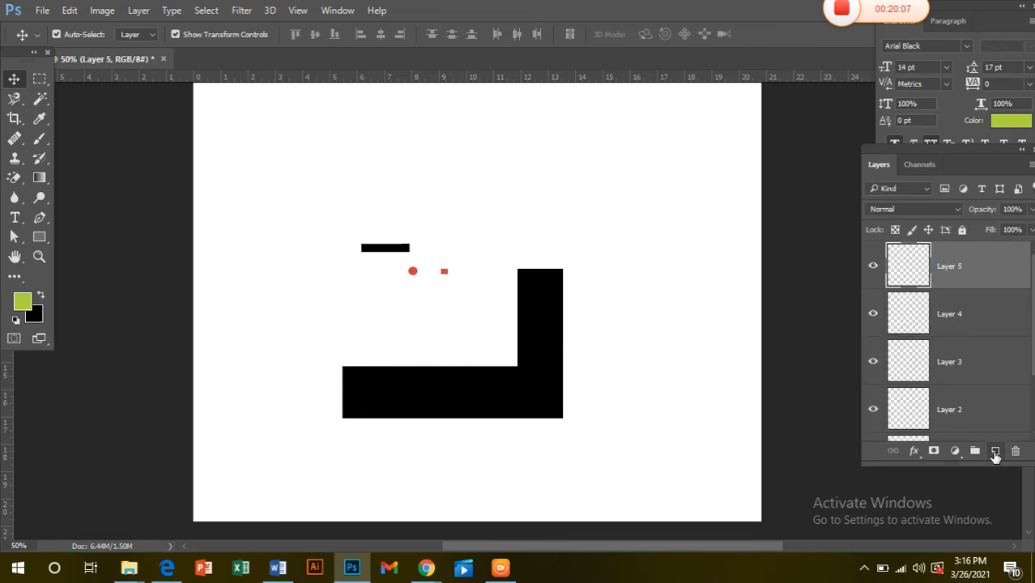
- Delete all six empty layers from the layer stack, leaving only the Background layer
scroll(976, 397, "down", 3)
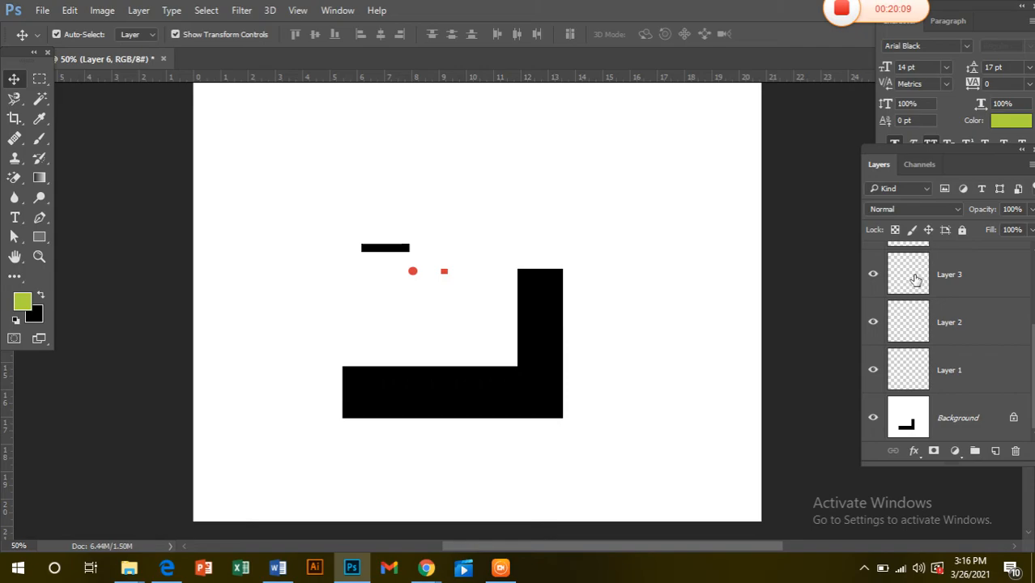
scroll(916, 275, "up", 3)
left_click_drag(912, 273, 1007, 435)
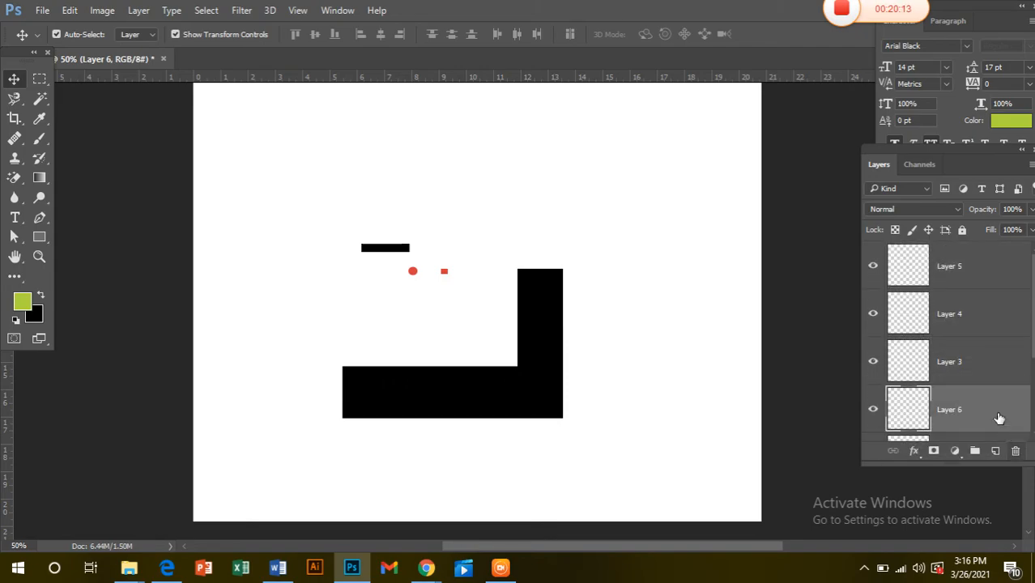
left_click_drag(901, 266, 1015, 450)
left_click_drag(923, 277, 1016, 450)
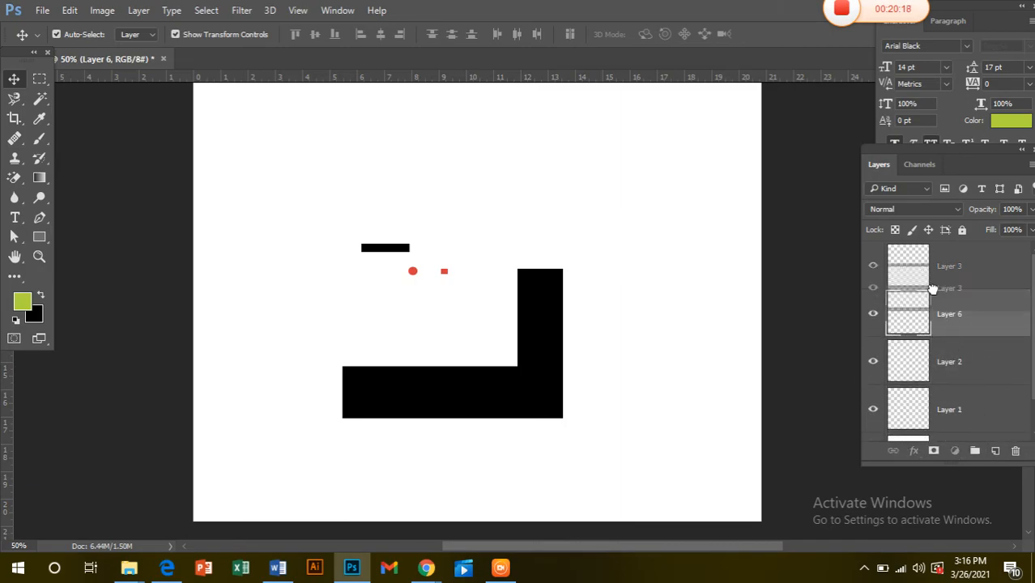
left_click_drag(923, 274, 1016, 450)
key("ctrl+0")
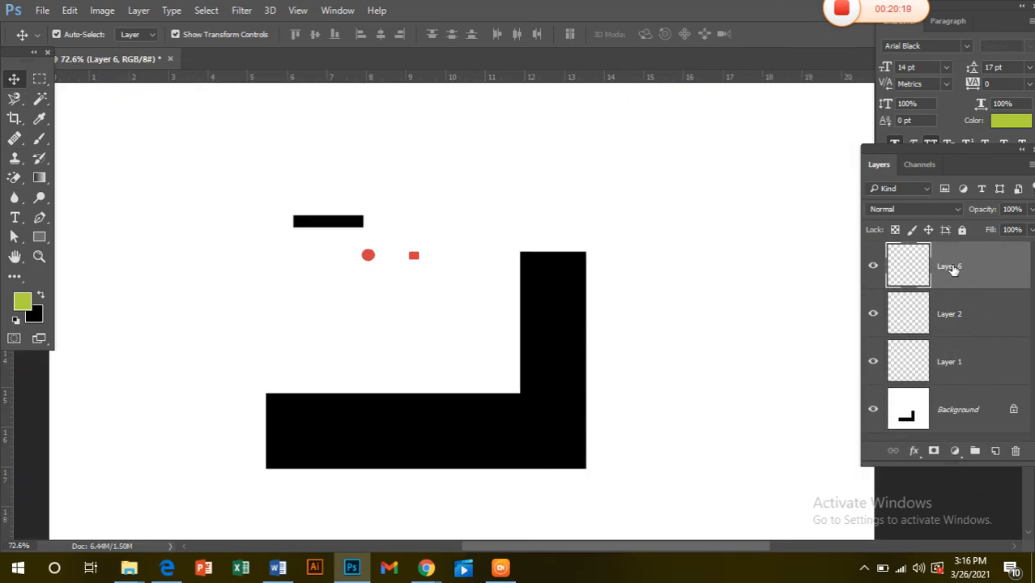
left_click_drag(1016, 268, 1014, 450)
left_click_drag(923, 267, 1012, 451)
left_click_drag(973, 270, 1015, 452)
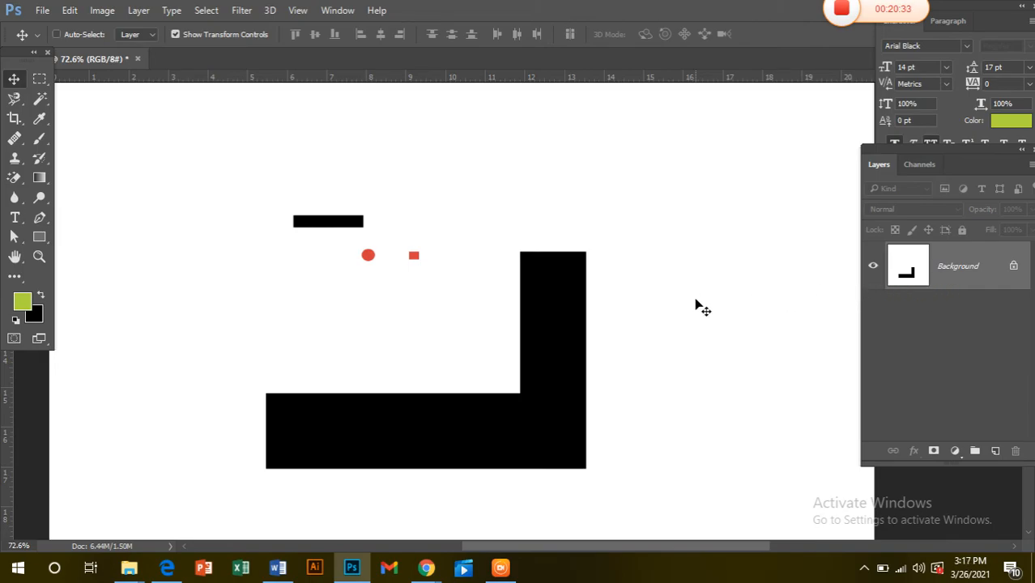
- Create a new layer named sun through the New Layer options
key("ctrl+shift+n")
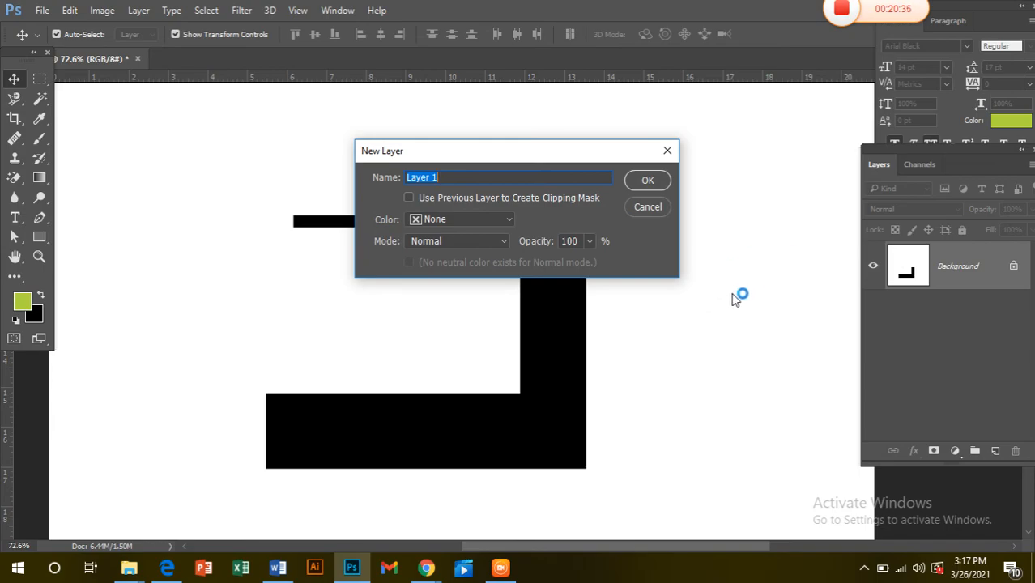
left_click_drag(457, 183, 413, 194)
key("BackSpace")
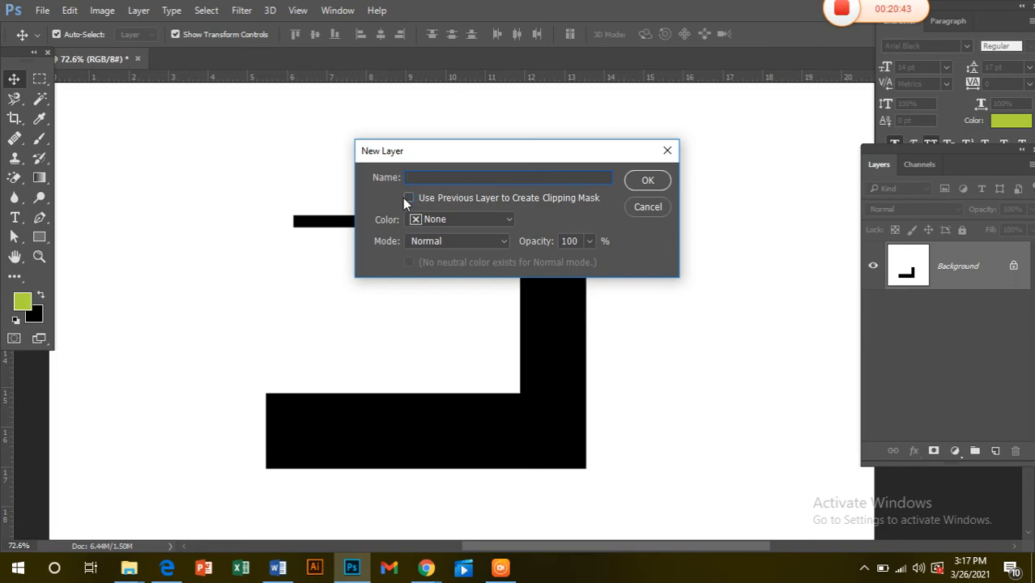
type("sun")
key("Return")
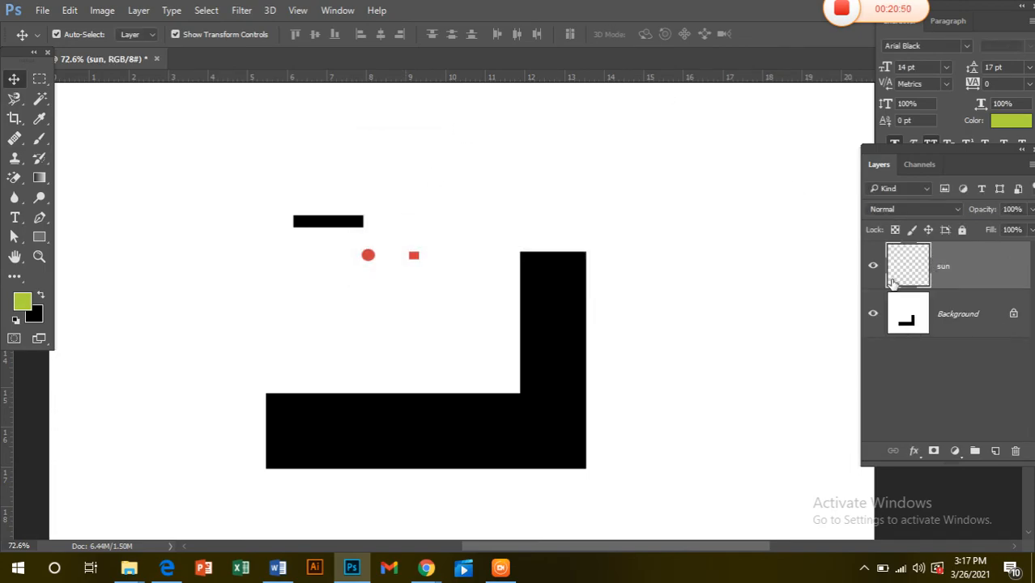
key("ctrl")
key("ctrl+n")
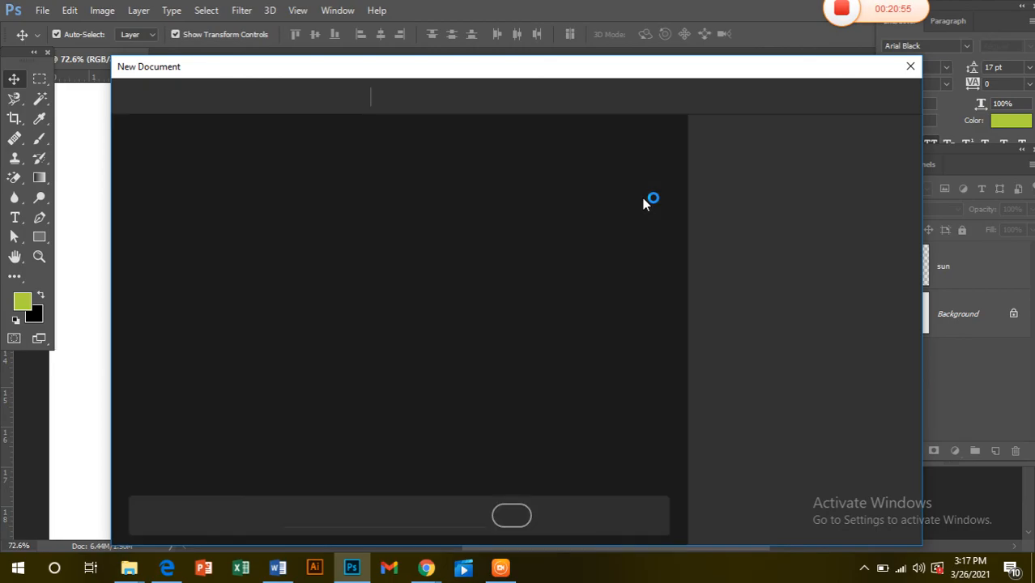
left_click(911, 68)
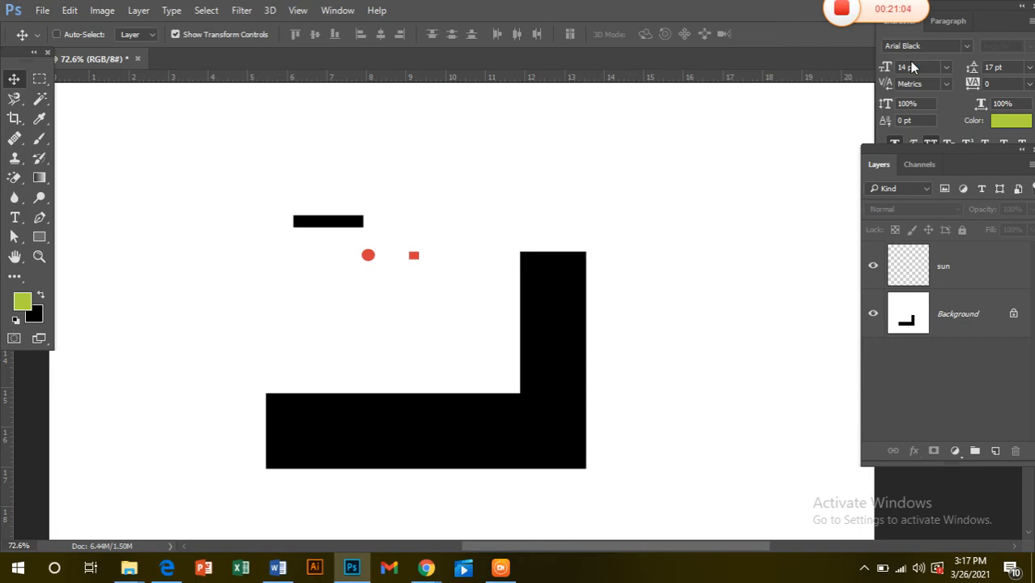
- Create another layer with the default New Layer settings and rename it moon
key("ctrl+shift+n")
left_click_drag(478, 176, 377, 179)
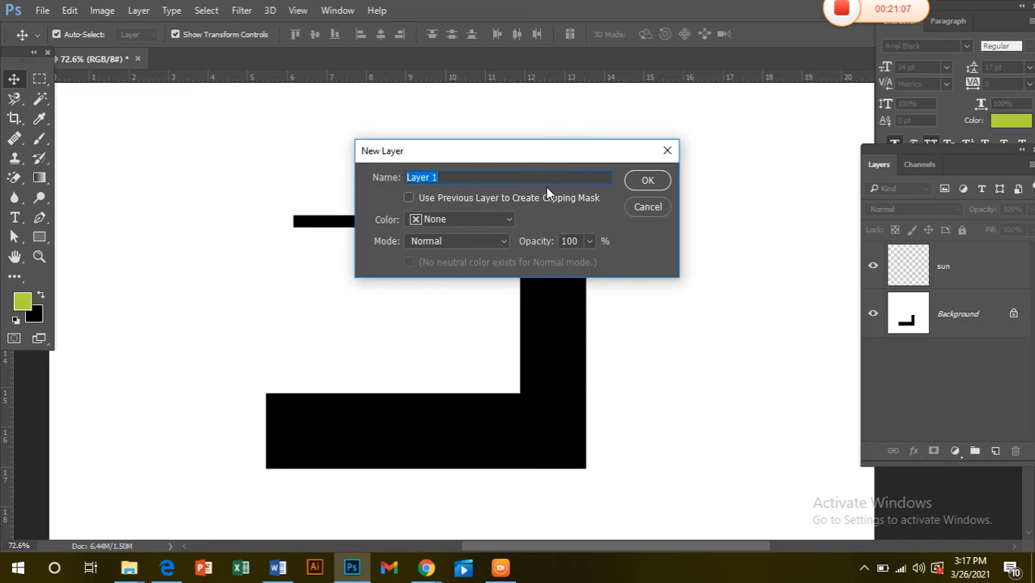
left_click(648, 180)
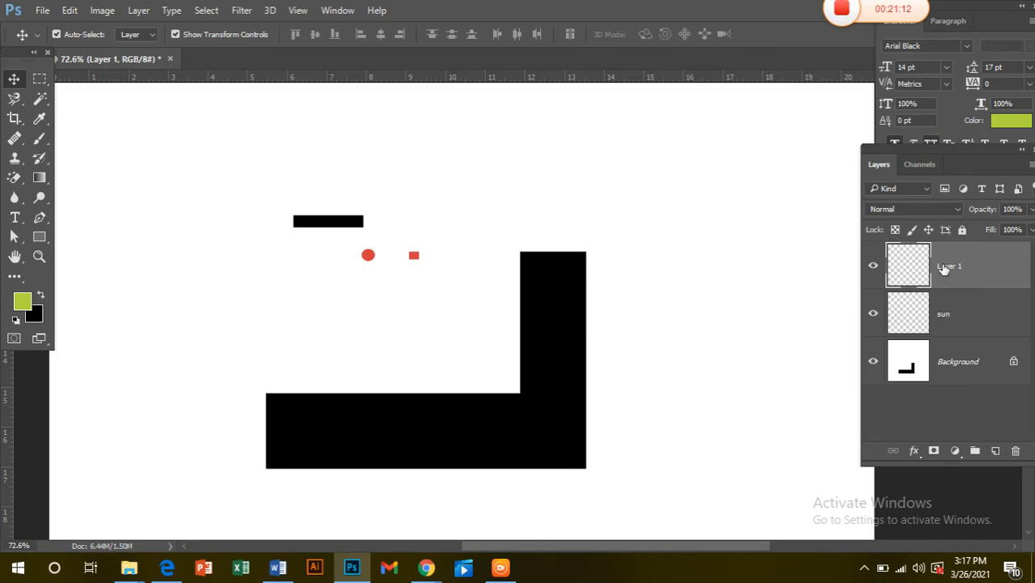
double_click(943, 268)
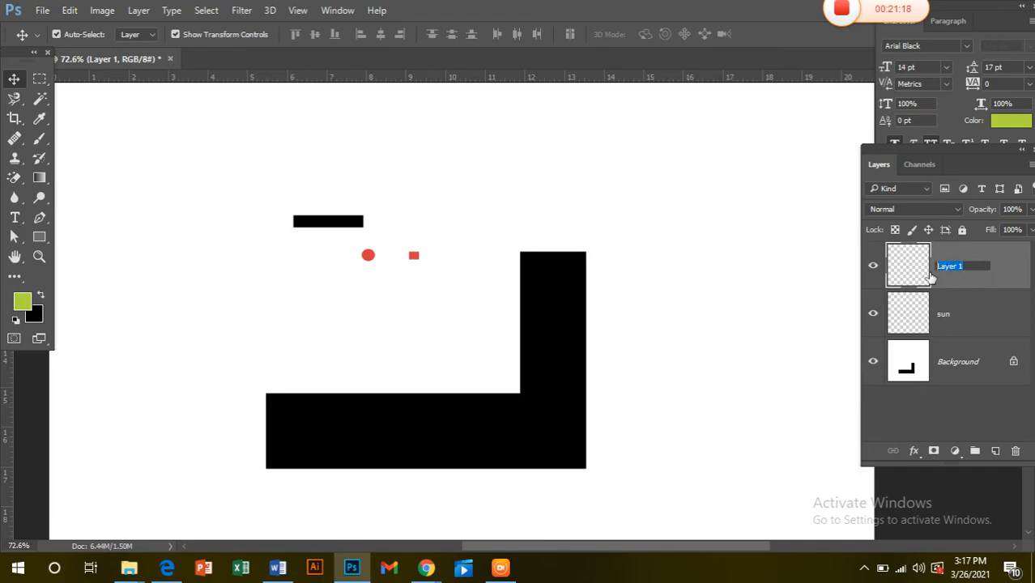
key("BackSpace")
key("Return")
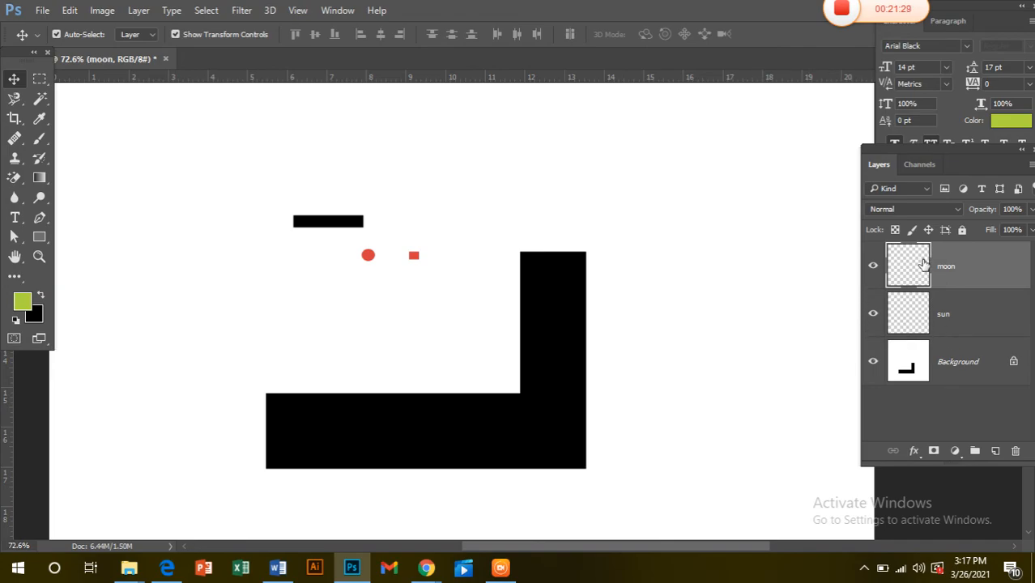
- Delete the moon and sun layers
left_click_drag(923, 265, 1014, 451)
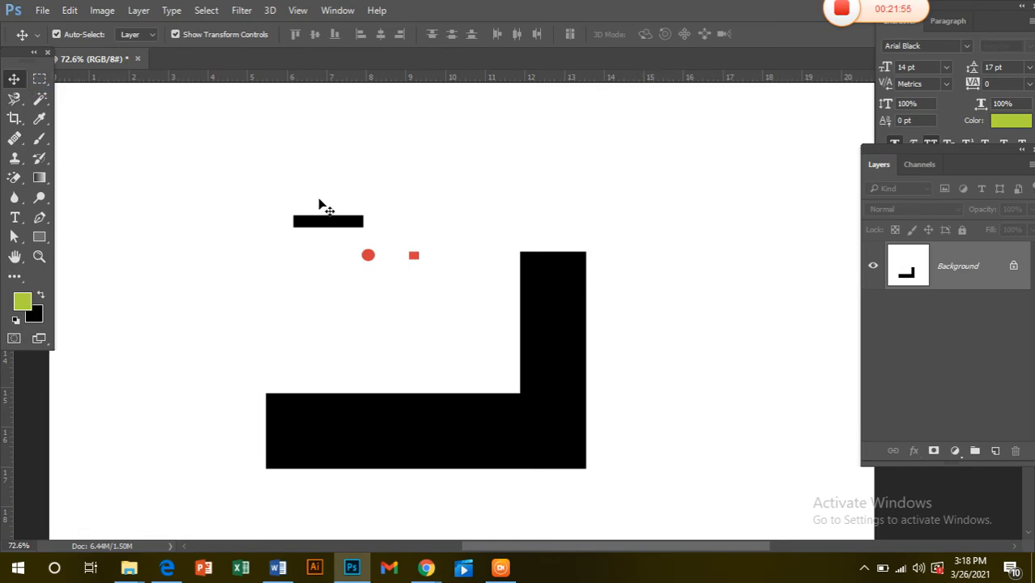
- Add a new empty layer above the Background and hide the Background layer
left_click(995, 450)
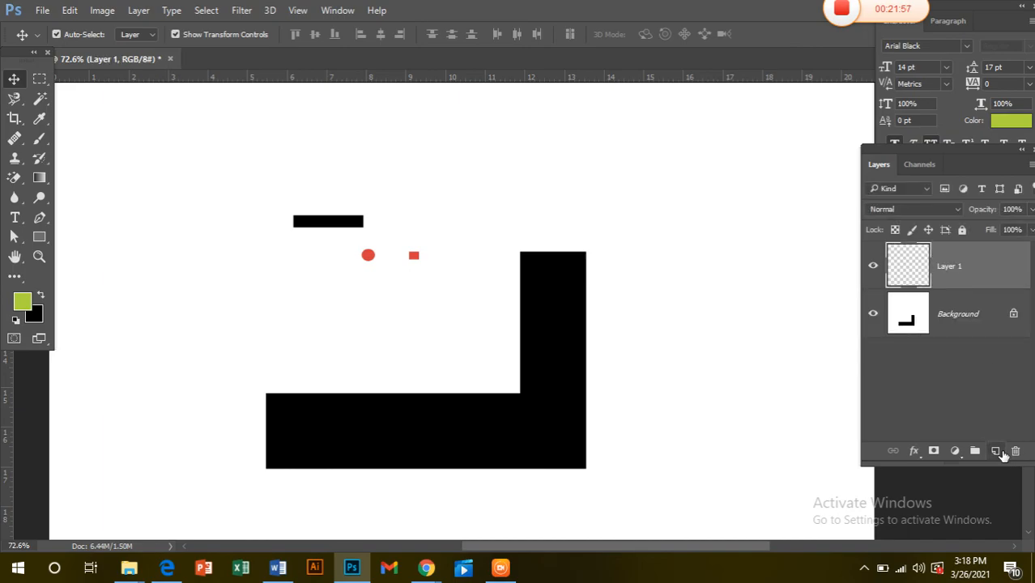
left_click(873, 315)
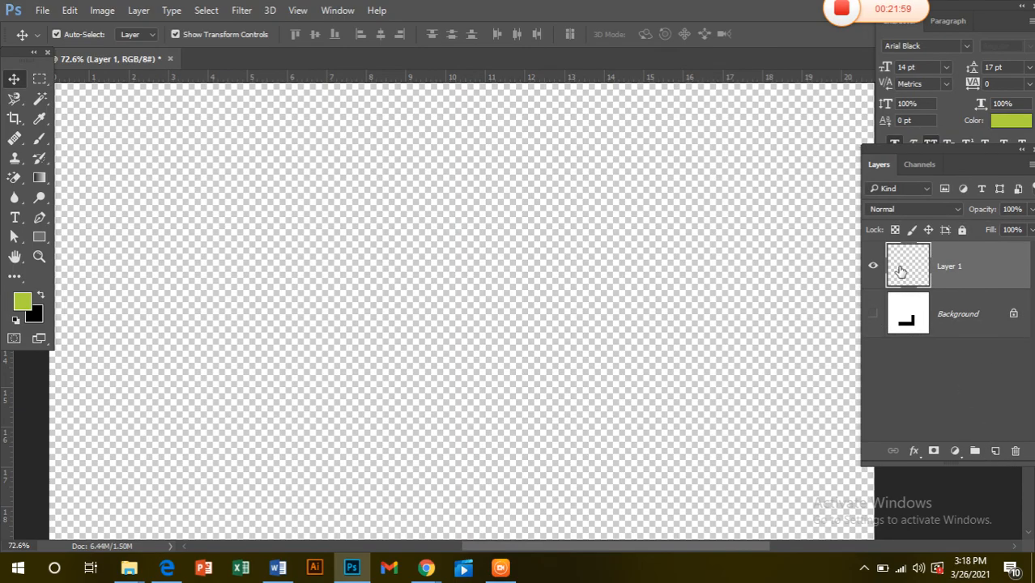
left_click_drag(236, 185, 605, 477)
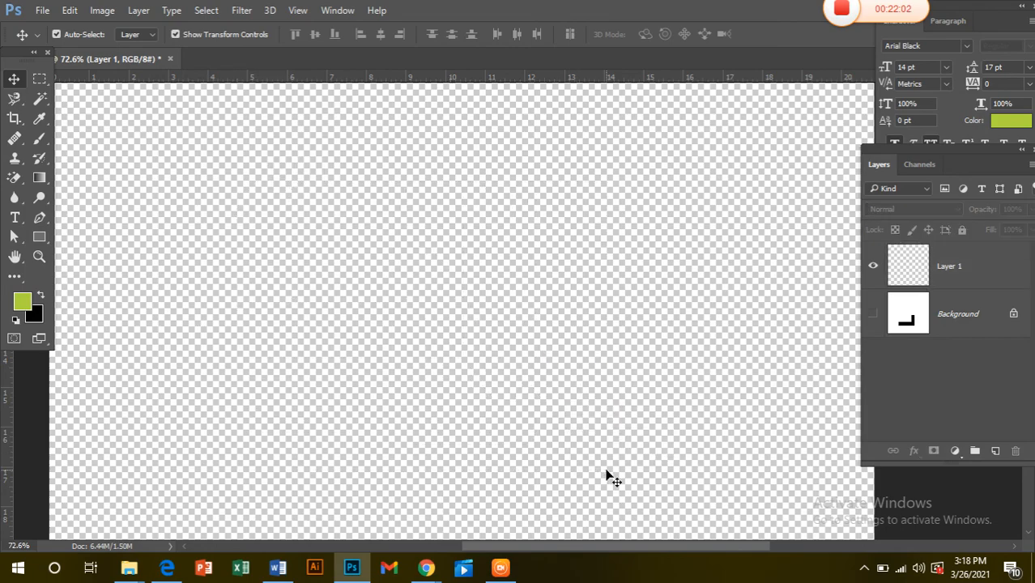
- Draw a closed irregular green shape with the Pen tool on the upper-left part of the canvas
left_click(38, 79)
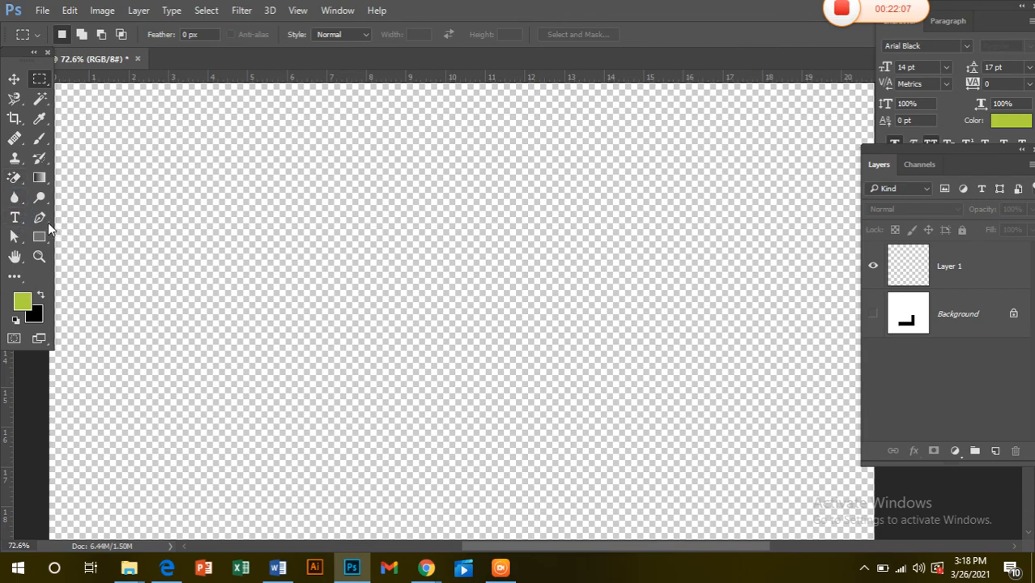
left_click(40, 218)
left_click_drag(227, 155, 376, 211)
left_click(428, 237)
left_click(393, 378)
left_click(359, 400)
left_click(220, 278)
left_click(229, 156)
- Move the green shape to the lower middle of the canvas, turning off Auto-Select and Show Transform Controls
left_click(14, 79)
left_click(140, 147)
left_click_drag(272, 243, 421, 306)
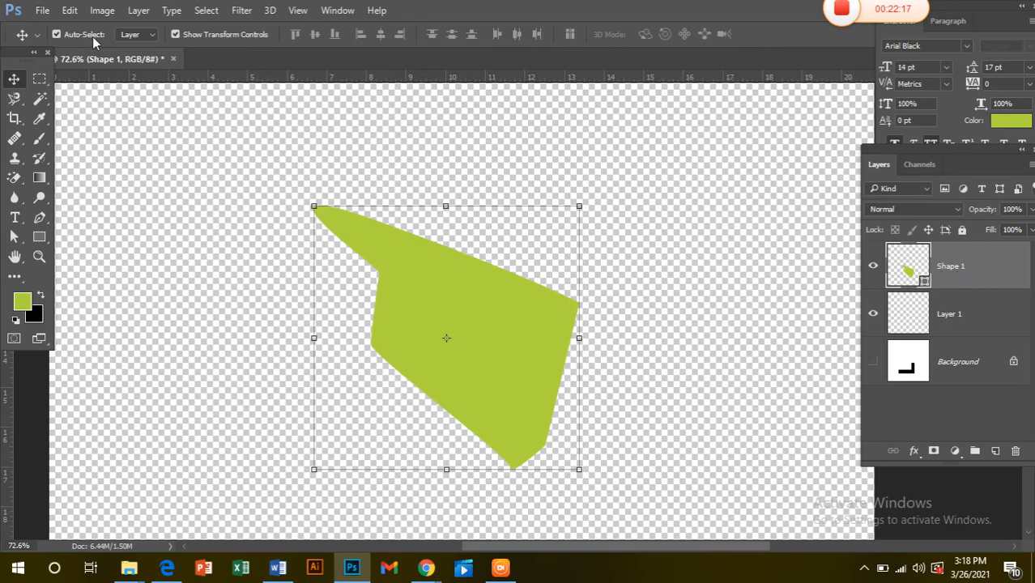
left_click(175, 35)
left_click_drag(654, 259, 652, 397)
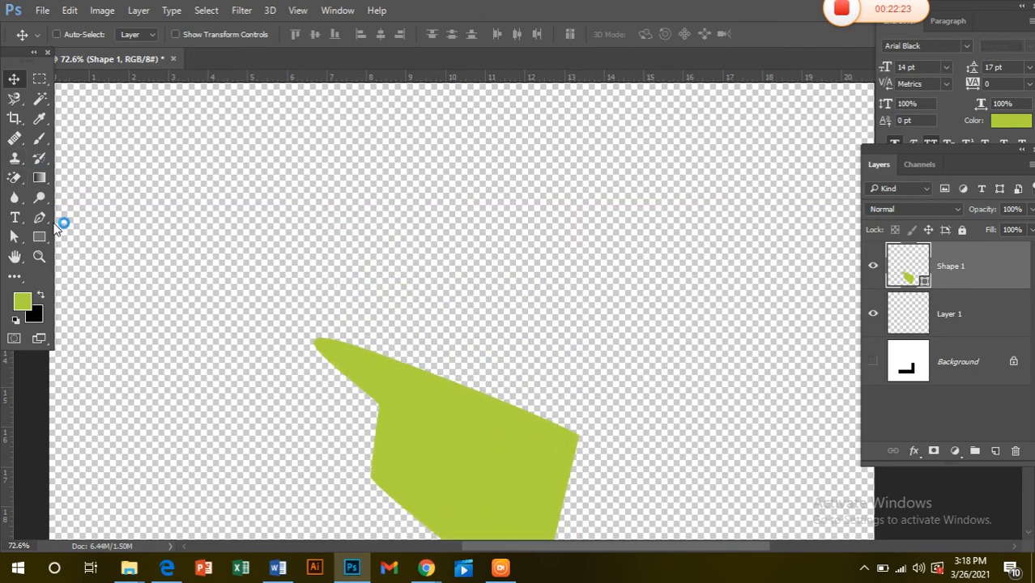
- Draw a second, self-overlapping green polygon with the Pen tool above and left of the first shape
left_click(39, 217)
left_click(153, 172)
left_click(321, 193)
left_click(429, 249)
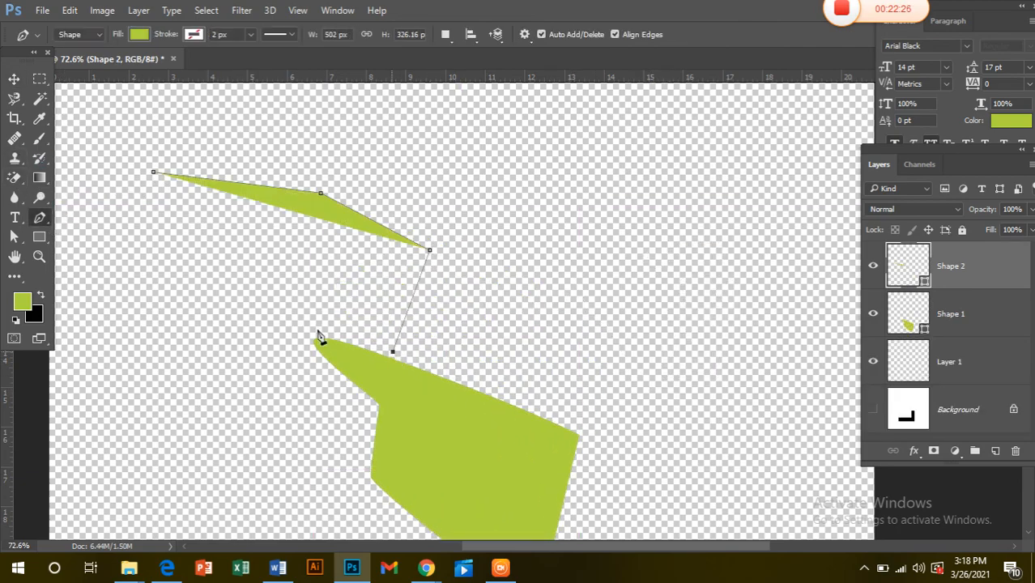
left_click(240, 327)
left_click(197, 237)
left_click(186, 176)
left_click(217, 163)
left_click(417, 187)
left_click(458, 280)
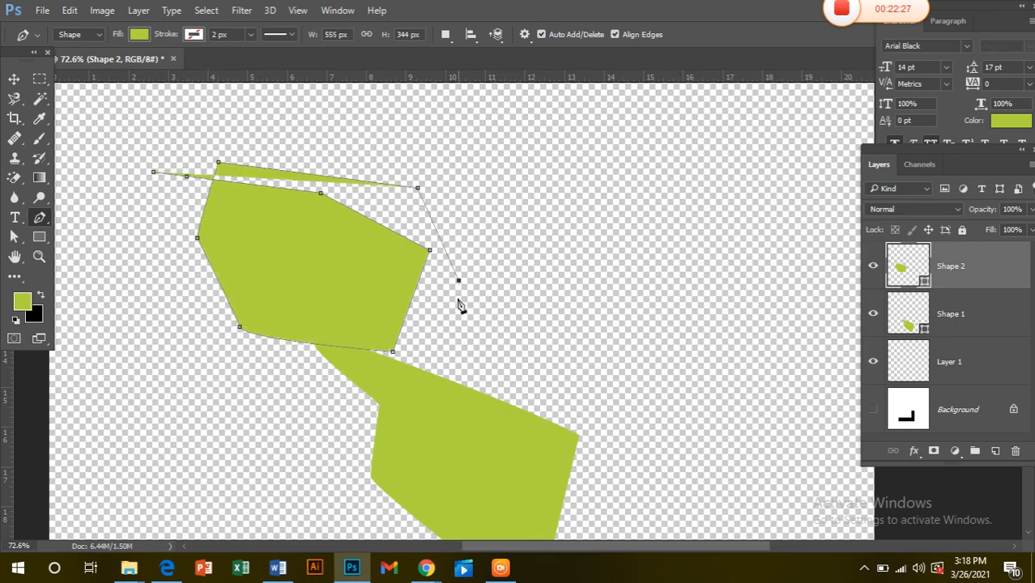
key("Return")
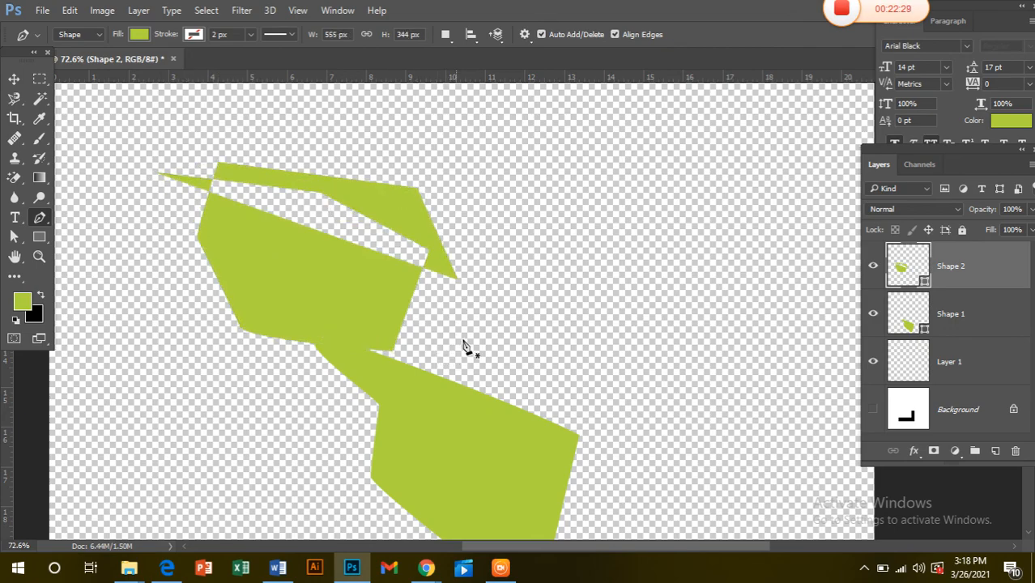
- Draw a third, narrow green shape with the Pen tool right of the other two and return to the Move tool
left_click(568, 294)
left_click(585, 227)
left_click_drag(624, 239, 645, 356)
left_click(602, 373)
left_click(544, 331)
left_click(544, 277)
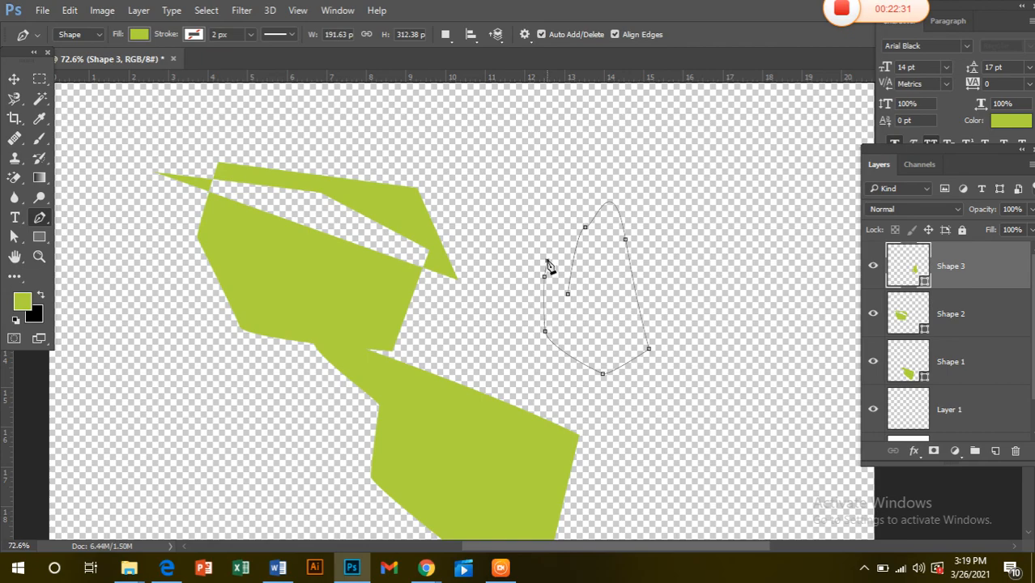
left_click(548, 259)
left_click(549, 260)
left_click(508, 324)
left_click(15, 79)
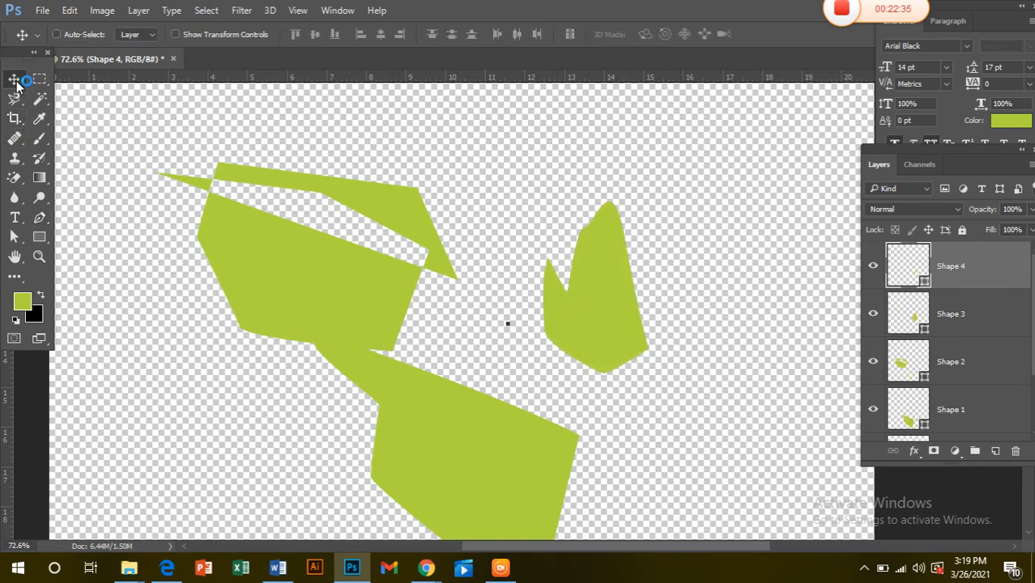
- Hide the layers Shape 4, Shape 3, Shape 2 and Shape 1
scroll(701, 381, "down", 1)
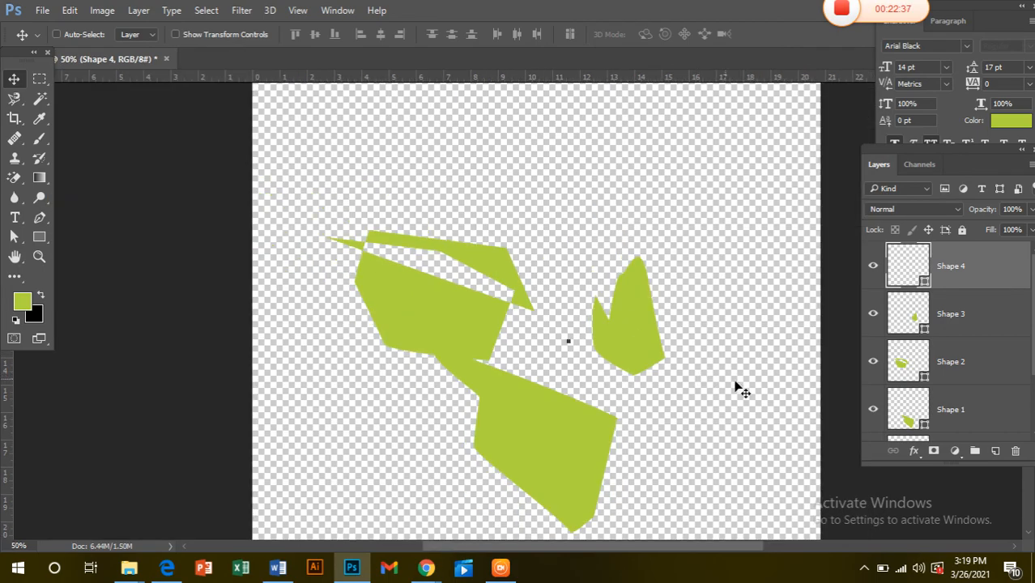
scroll(790, 374, "down", 1)
left_click(872, 266)
left_click(874, 320)
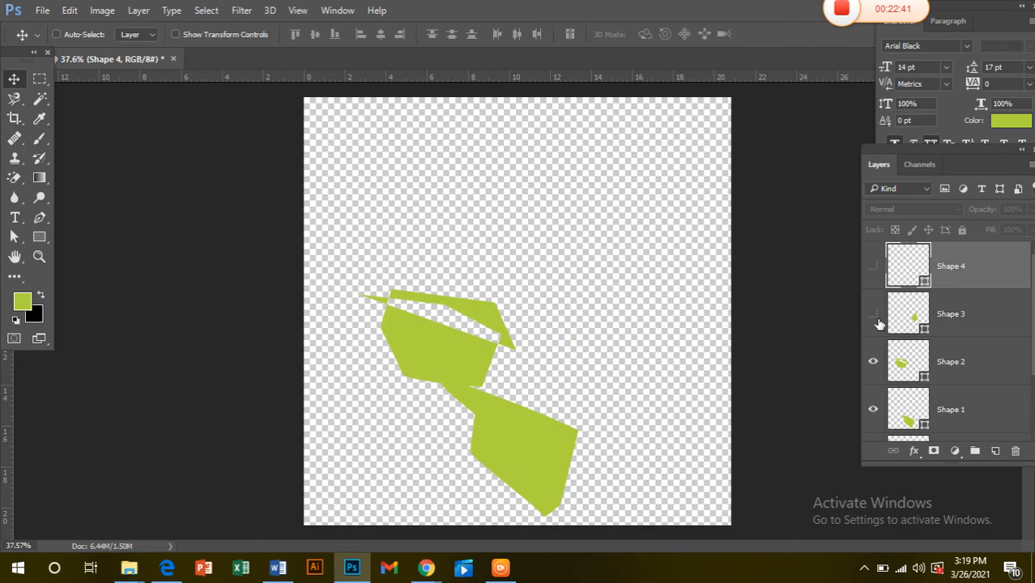
left_click(875, 358)
left_click(875, 420)
scroll(877, 409, "down", 2)
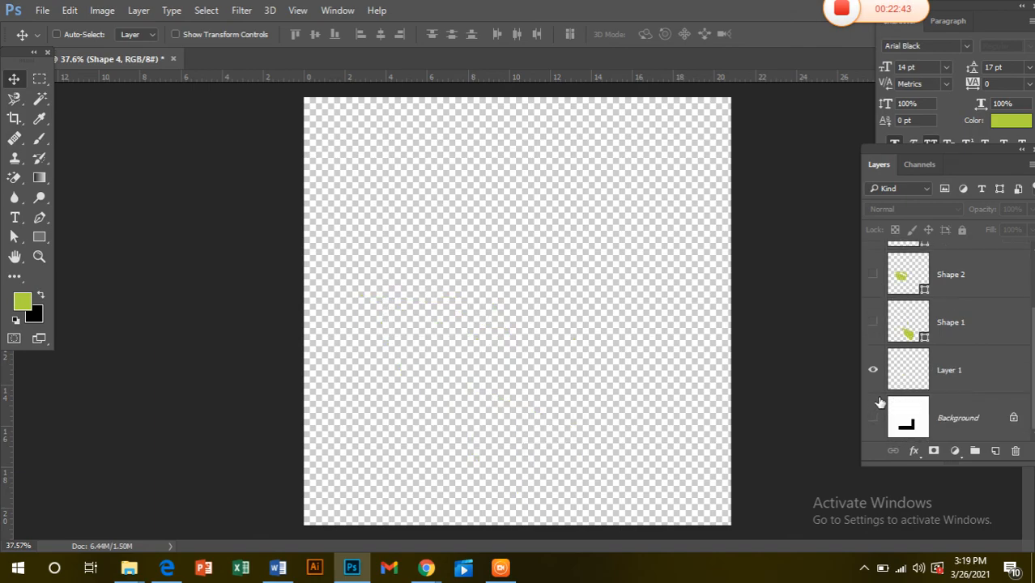
- Delete the Shape 2 layer and select the Shape 4 layer
left_click_drag(901, 267, 1014, 450)
left_click_drag(912, 333, 1013, 451)
left_click(931, 328)
scroll(544, 186, "up", 1)
mouse_move(916, 264)
left_mouse_down()
mouse_move(998, 435)
mouse_move(929, 271)
left_mouse_up()
- Show the layers Shape 3, Shape 4, Shape 1 and Background again
left_click(872, 316)
left_click(873, 265)
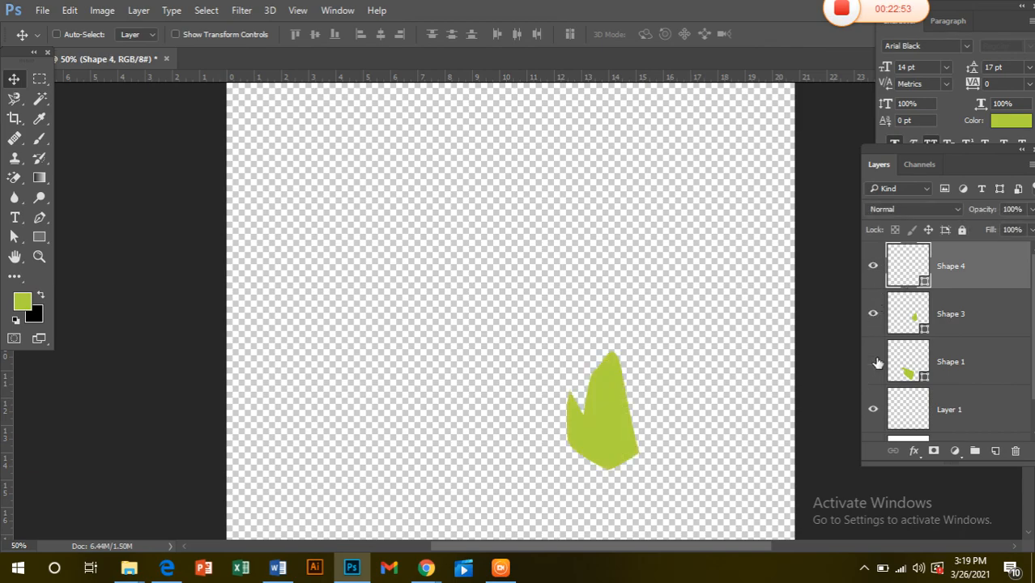
left_click(873, 361)
scroll(884, 402, "down", 1)
left_click(873, 417)
- Select the Background layer and turn on Show Transform Controls for the Move tool
left_click(902, 422)
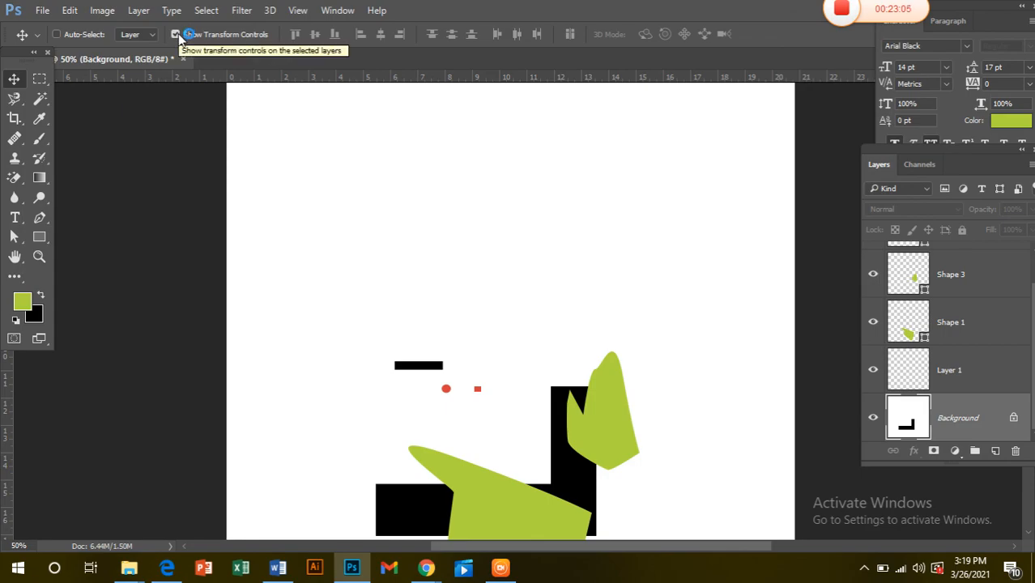
scroll(596, 294, "down", 1)
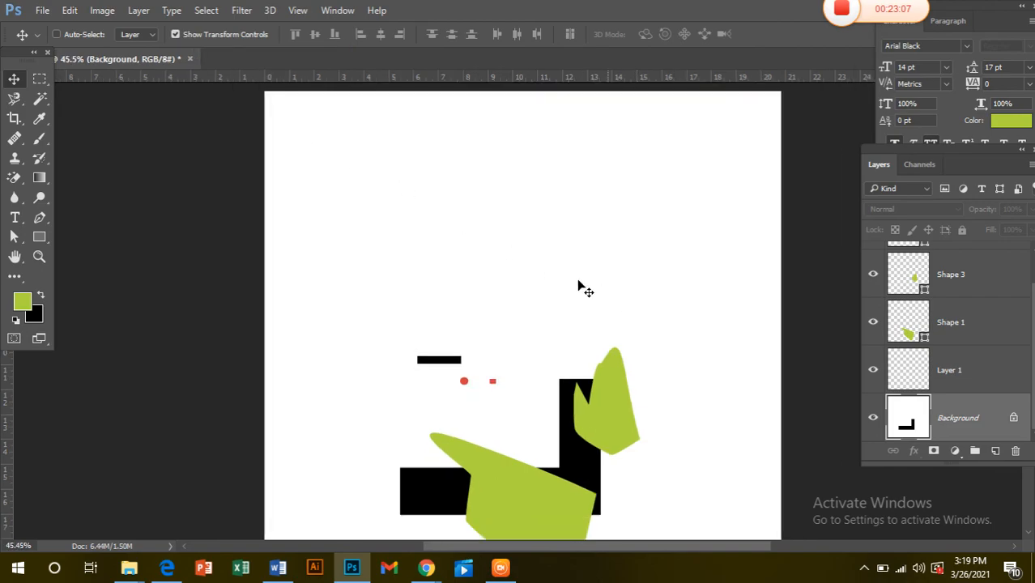
- Try to move the Background layer with the Move tool, turn off Show Transform Controls and try the move again
scroll(583, 400, "down", 1)
left_click_drag(583, 399, 529, 340)
left_click(523, 225)
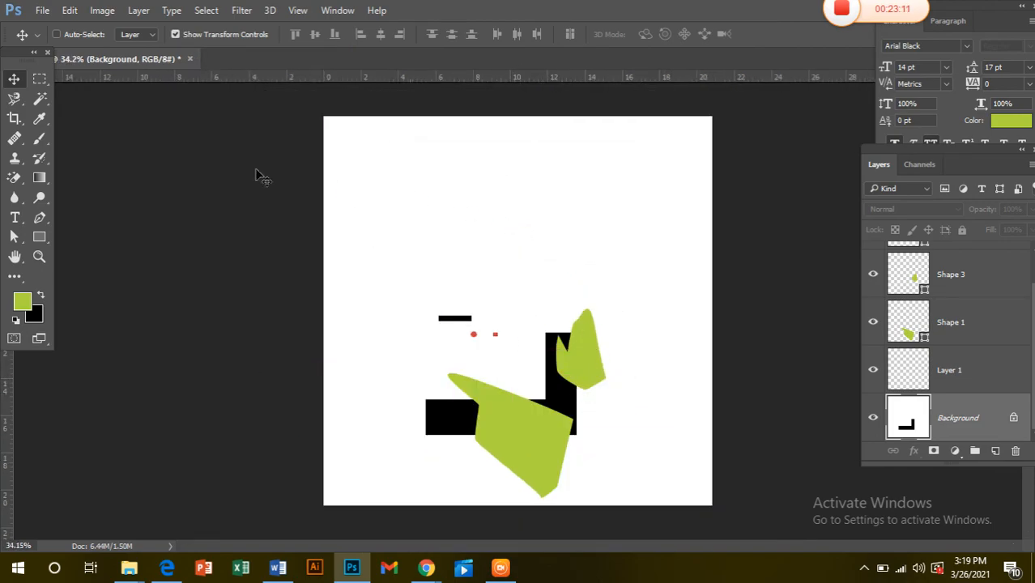
left_click_drag(506, 416, 533, 445)
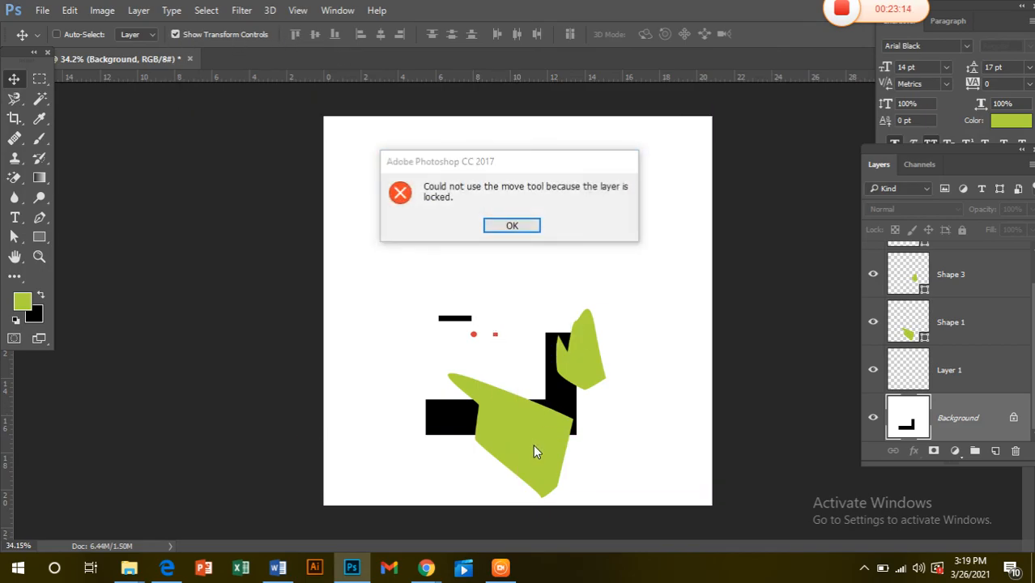
left_click(515, 226)
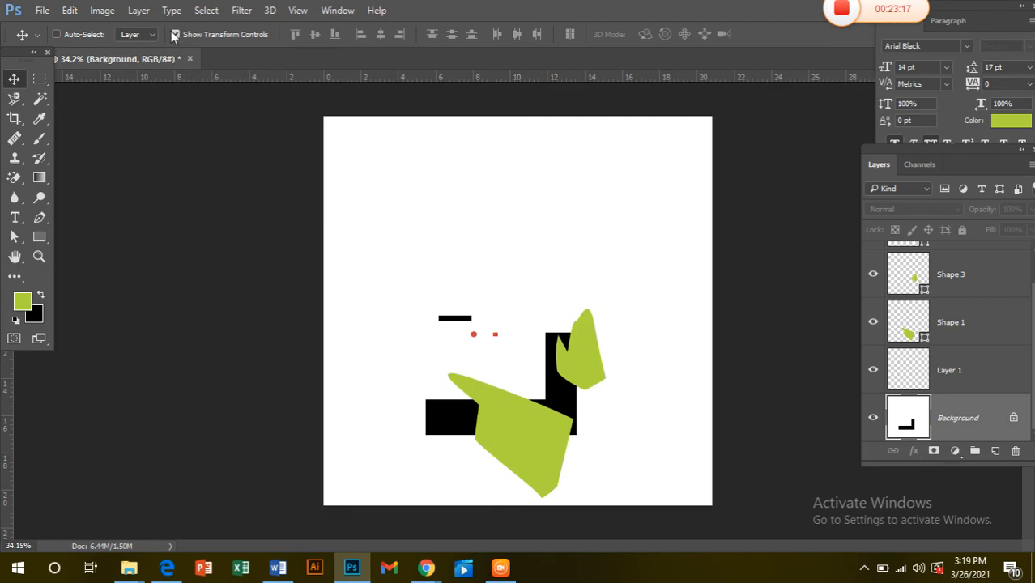
left_click_drag(513, 387, 669, 419)
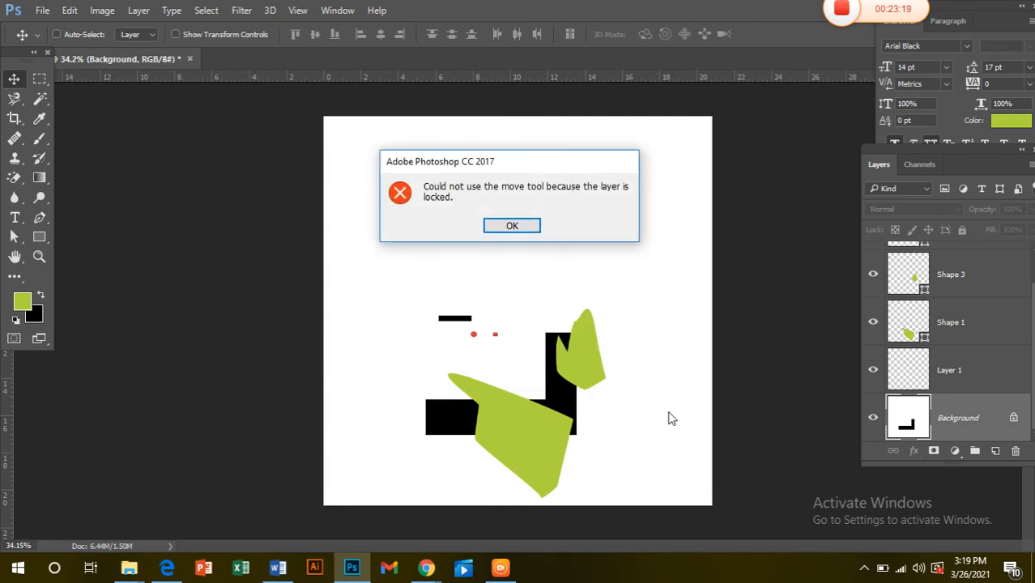
key("Return")
- Delete Layer 1, directly above the Background layer
left_click_drag(943, 405, 1014, 450)
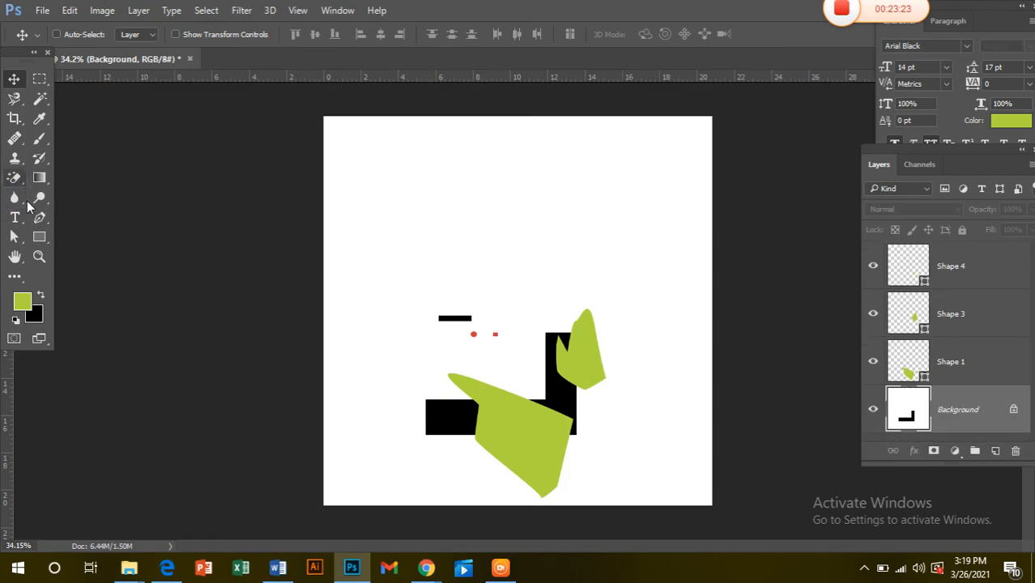
- Draw a green six-point Pen shape about 722 by 526 px on the upper part of the canvas and activate the Move tool
left_click(38, 221)
left_click(381, 208)
left_click(569, 206)
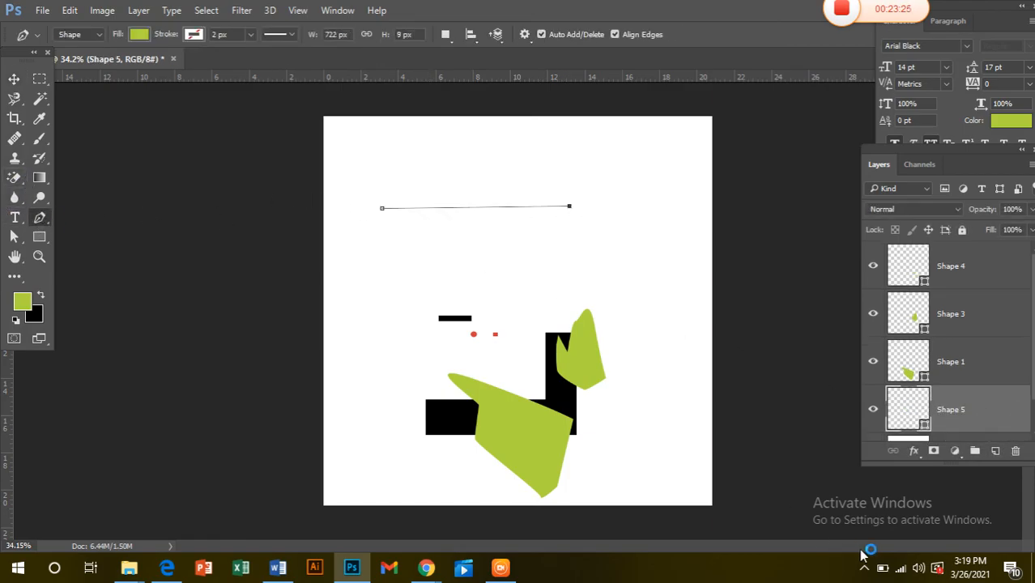
left_click(466, 275)
left_click(421, 269)
left_click(398, 221)
left_click(418, 140)
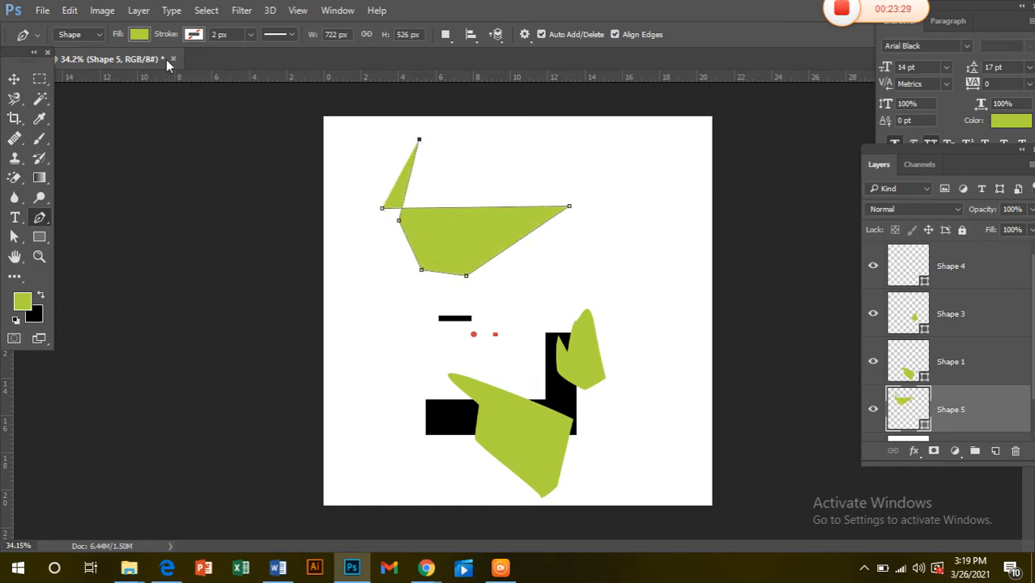
left_click(13, 78)
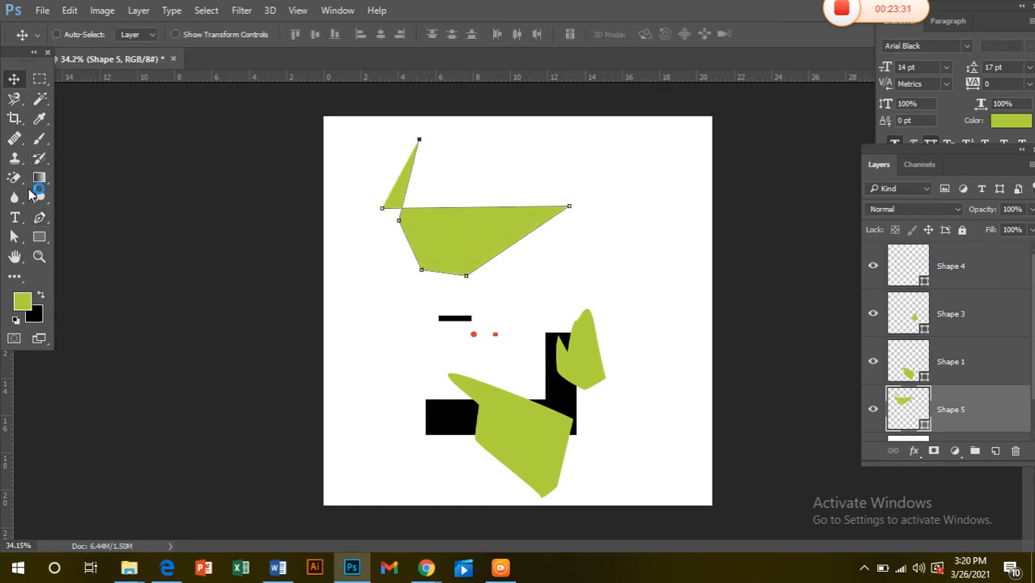